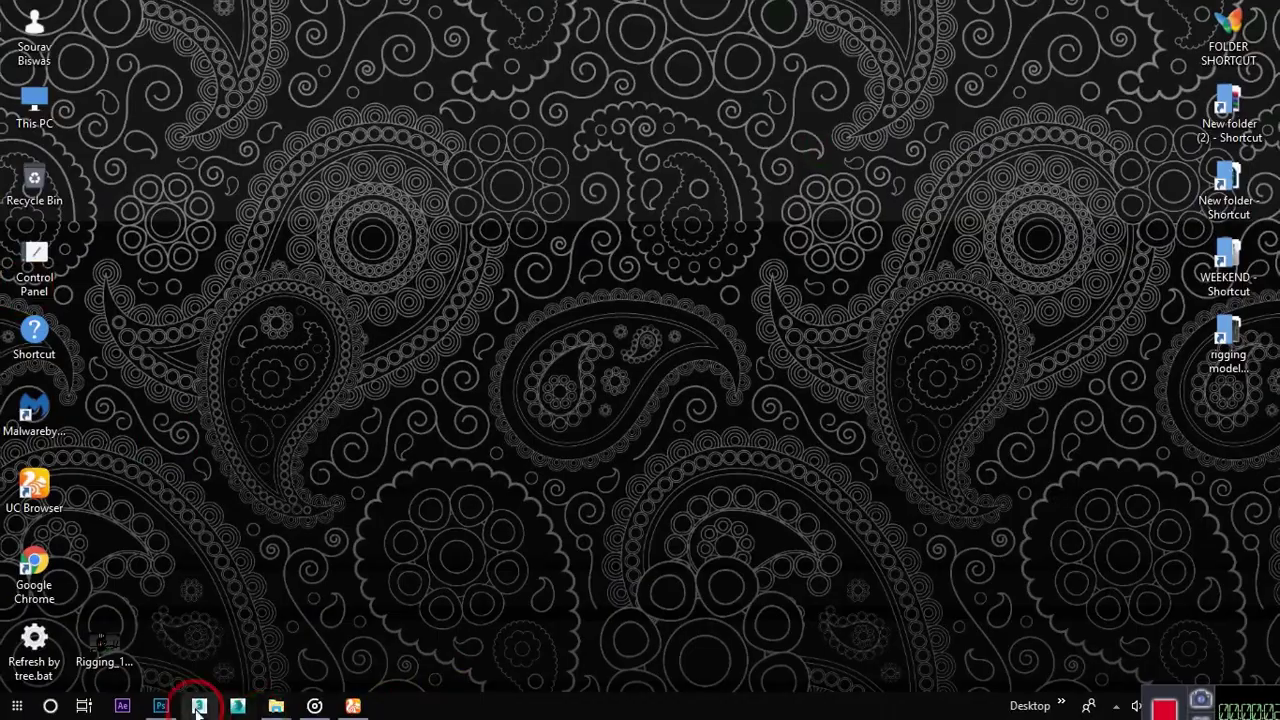
- Find ssPORTRAIT.jpg in the New Modifyed folder and drop it onto Photoshop to open it
{"action": "left_click", "coordinate": [161, 706]}
{"action": "left_click", "coordinate": [1193, 10]}
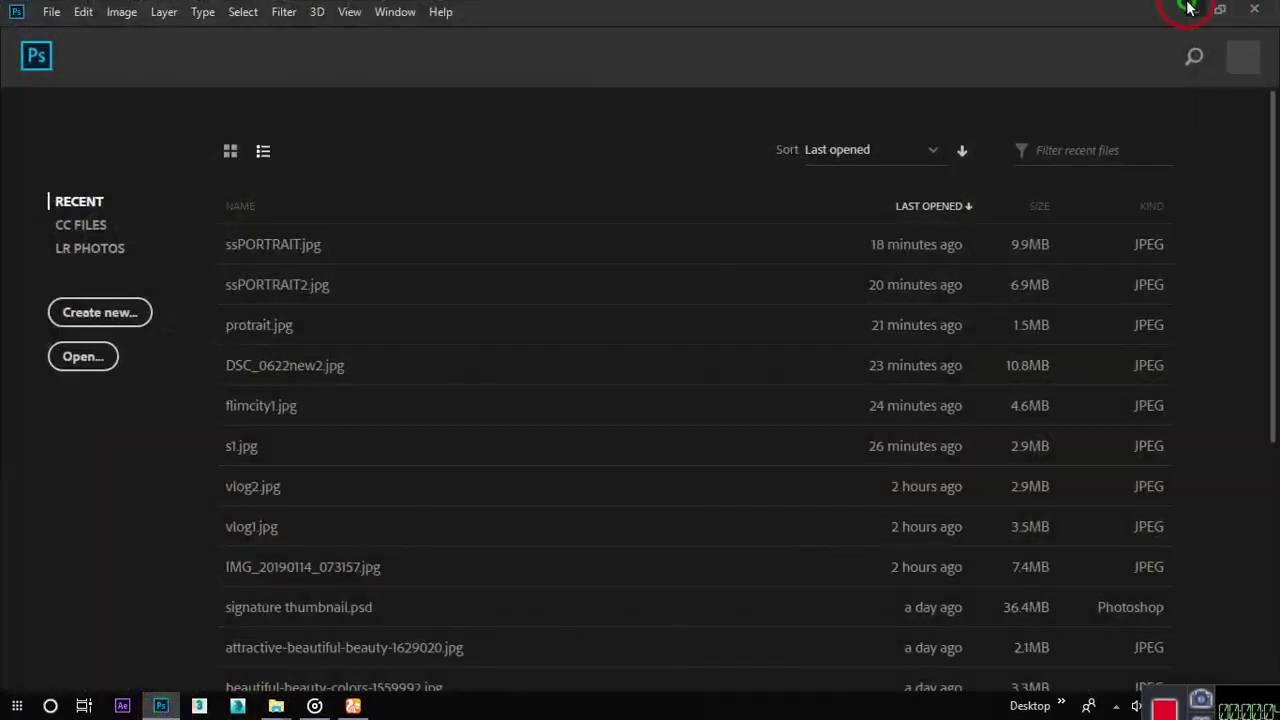
{"action": "double_click", "coordinate": [1228, 25]}
{"action": "left_click", "coordinate": [472, 548]}
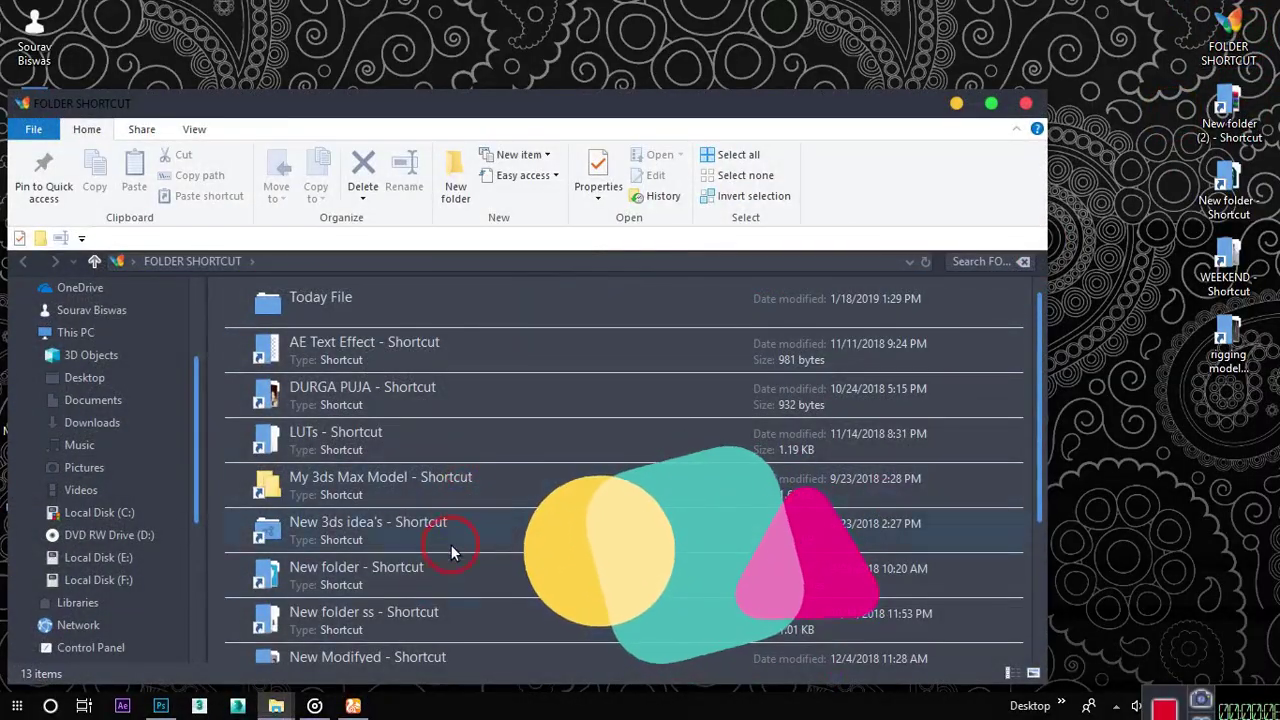
{"action": "double_click", "coordinate": [407, 658]}
{"action": "left_click", "coordinate": [378, 335]}
{"action": "left_click_drag", "start_coordinate": [378, 335], "coordinate": [1137, 242]}
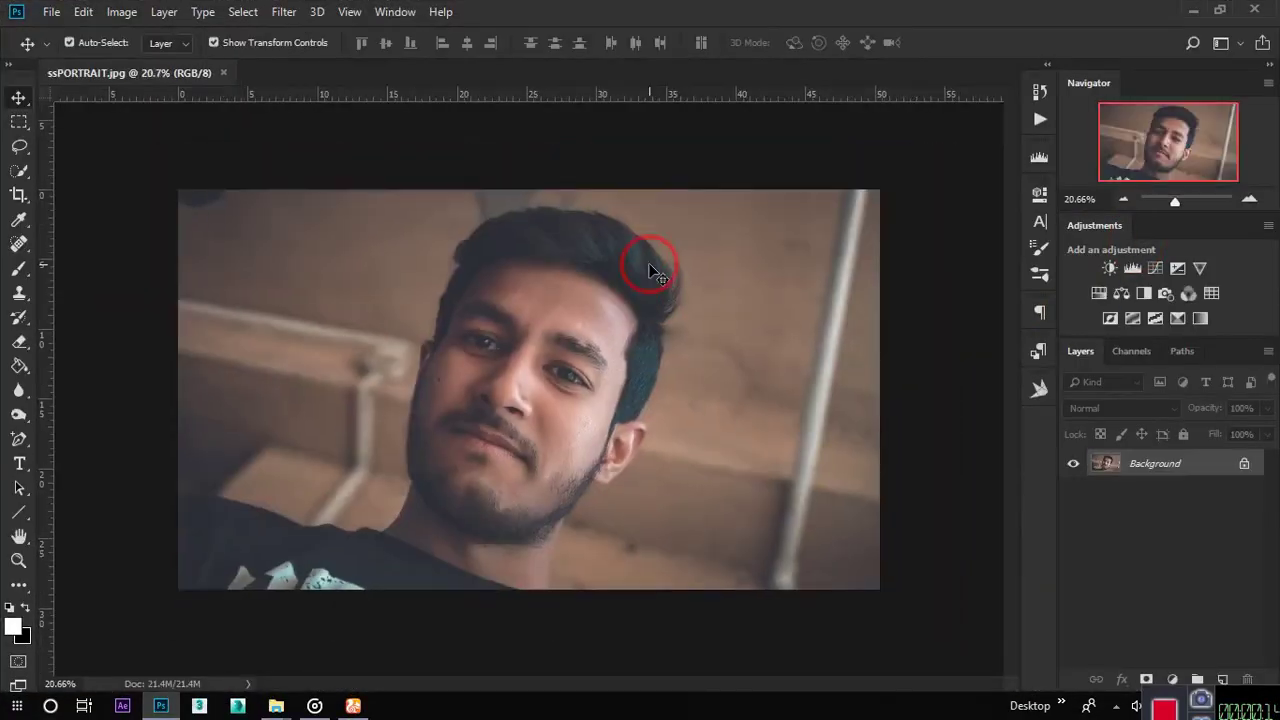
- Duplicate the Background layer, then delete the Background copy again
{"action": "mouse_move", "coordinate": [1070, 470]}
{"action": "left_mouse_down"}
{"action": "mouse_move", "coordinate": [1232, 658]}
{"action": "mouse_move", "coordinate": [1222, 678]}
{"action": "left_mouse_up"}
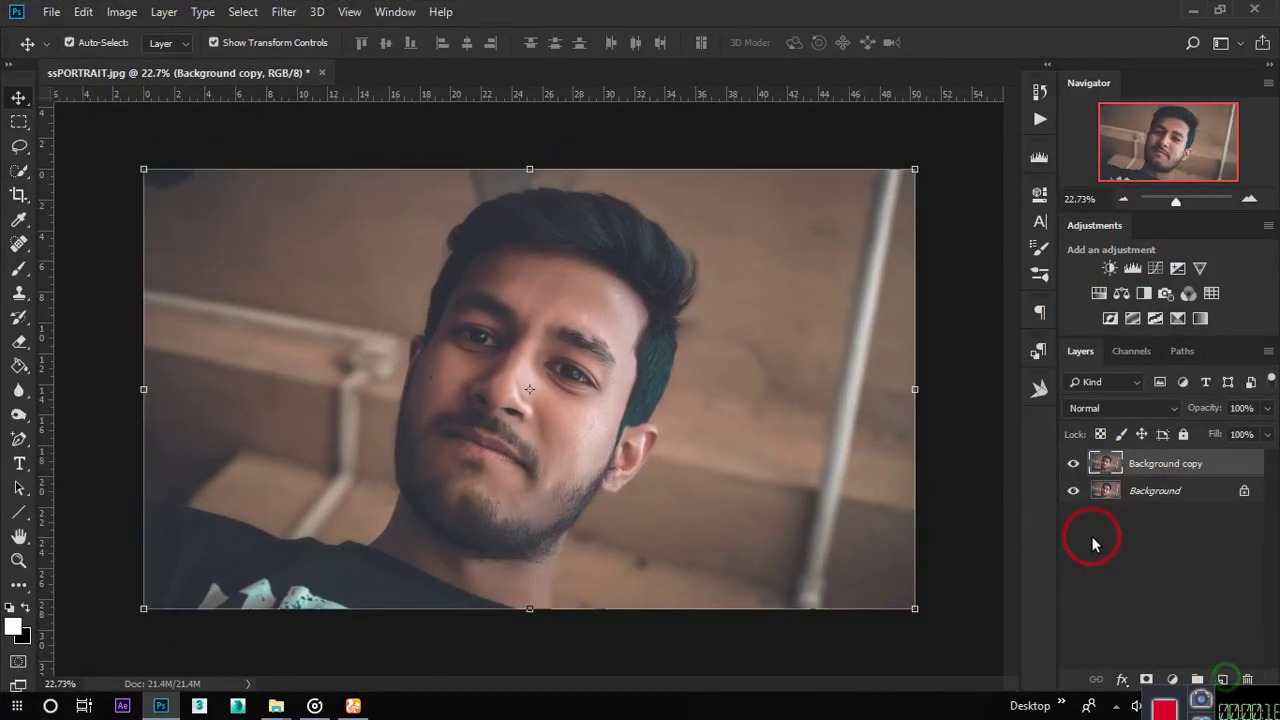
{"action": "scroll", "coordinate": [463, 336], "scroll_direction": "up", "scroll_amount": 2}
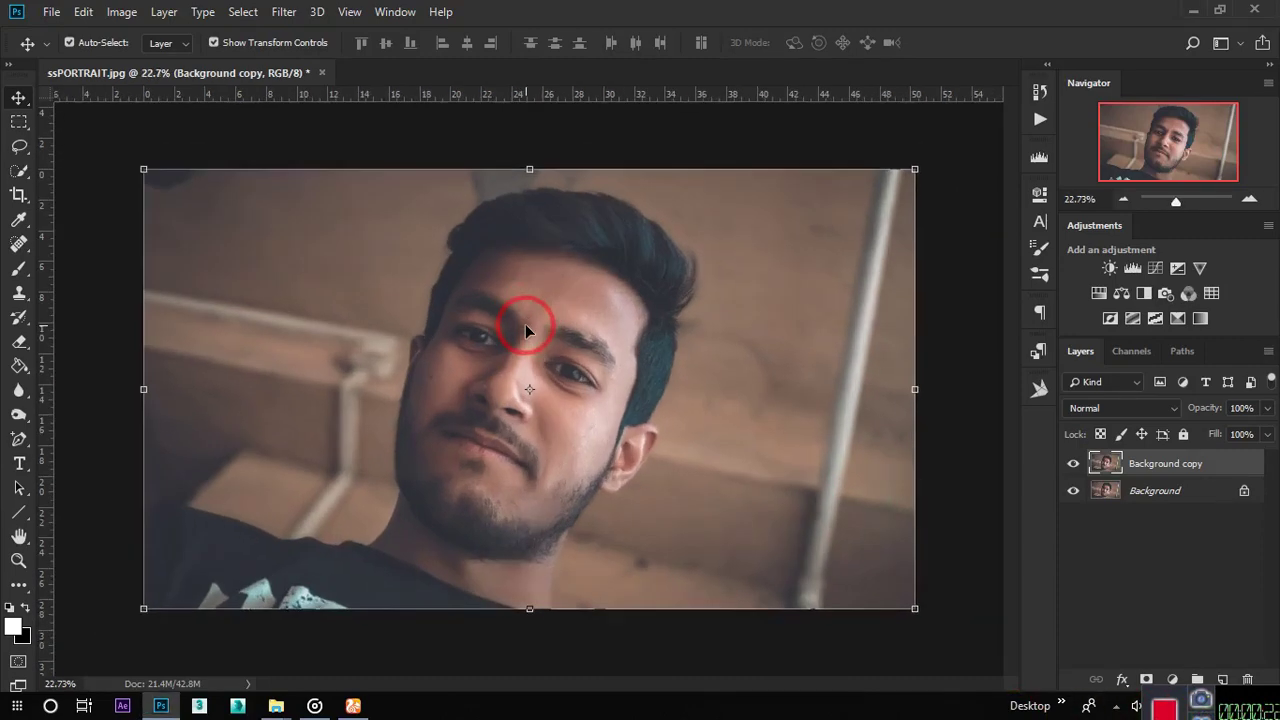
{"action": "left_click", "coordinate": [1208, 469]}
{"action": "left_click_drag", "start_coordinate": [1207, 465], "coordinate": [1245, 678]}
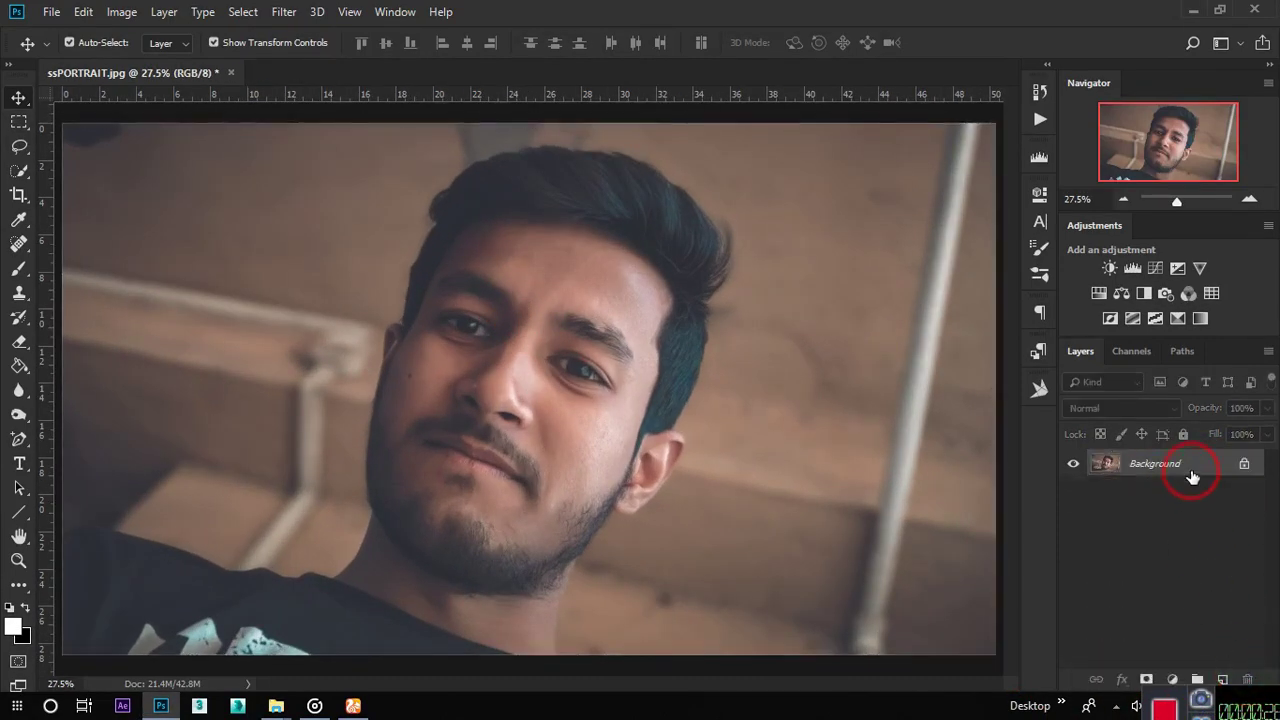
- Unlock Background as Layer 0 and convert it to a smart object
{"action": "left_click", "coordinate": [1244, 463]}
{"action": "right_click", "coordinate": [1172, 466]}
{"action": "left_click", "coordinate": [1010, 227]}
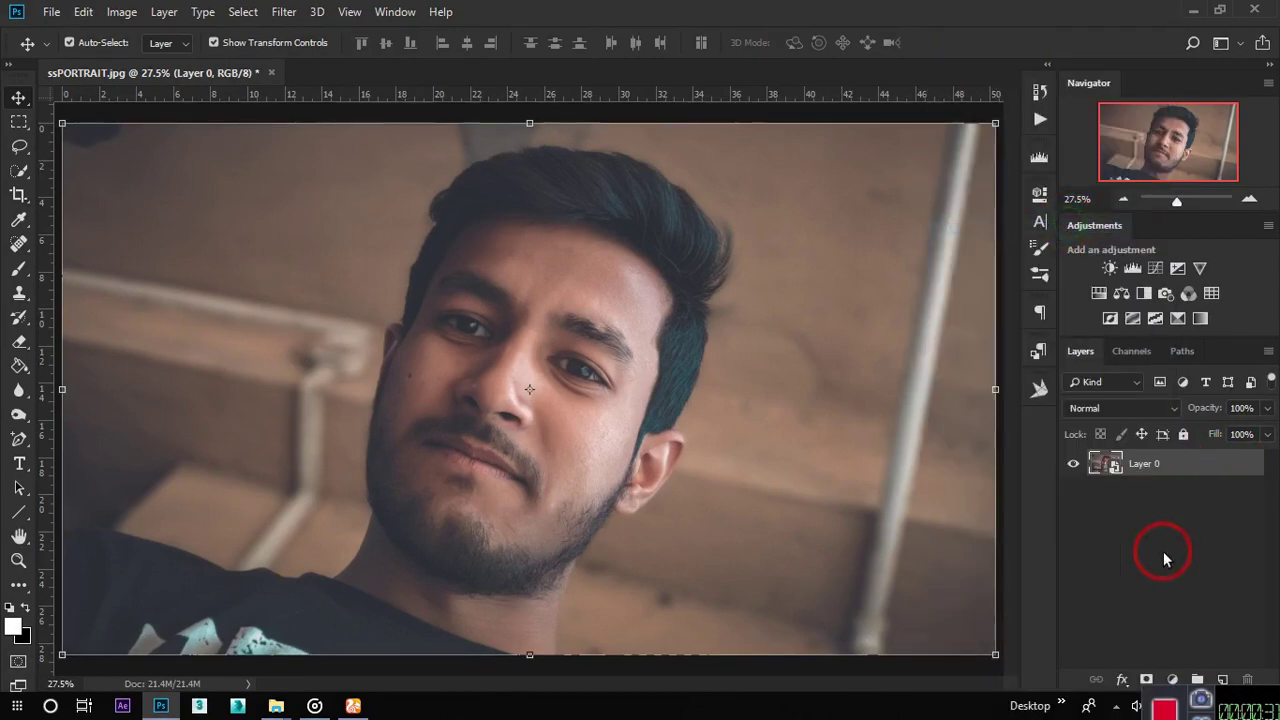
- Duplicate the smart object as Layer 0 copy, zooming the canvas out to 25%
{"action": "left_click_drag", "start_coordinate": [1178, 466], "coordinate": [1222, 679]}
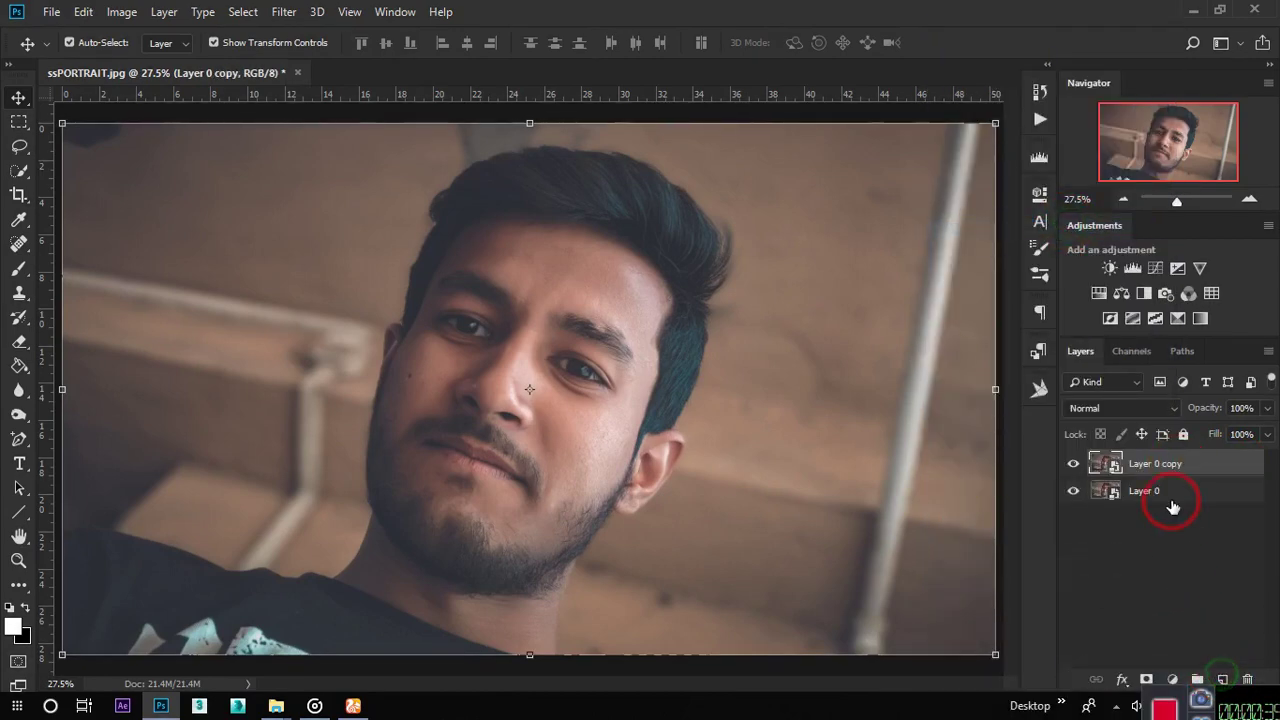
{"action": "key", "text": "ctrl+minus"}
{"action": "key", "text": "ctrl+z"}
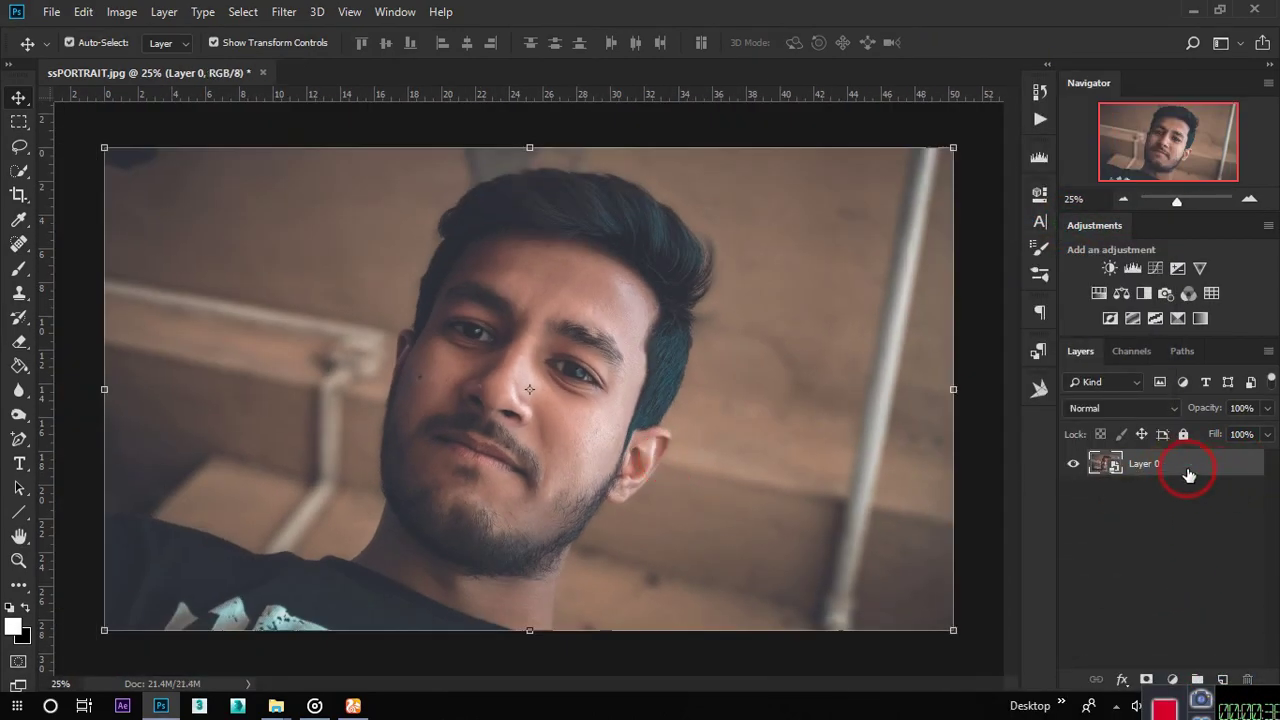
{"action": "key", "text": "ctrl+j"}
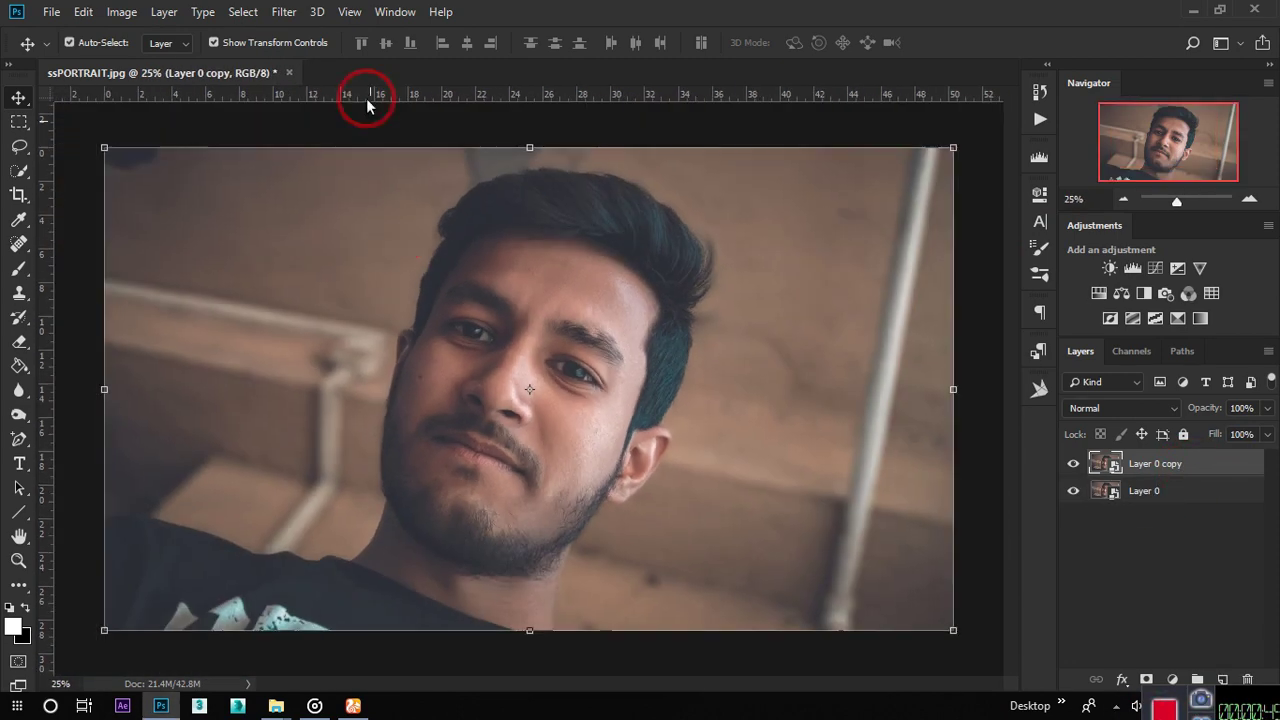
{"action": "left_click", "coordinate": [283, 11]}
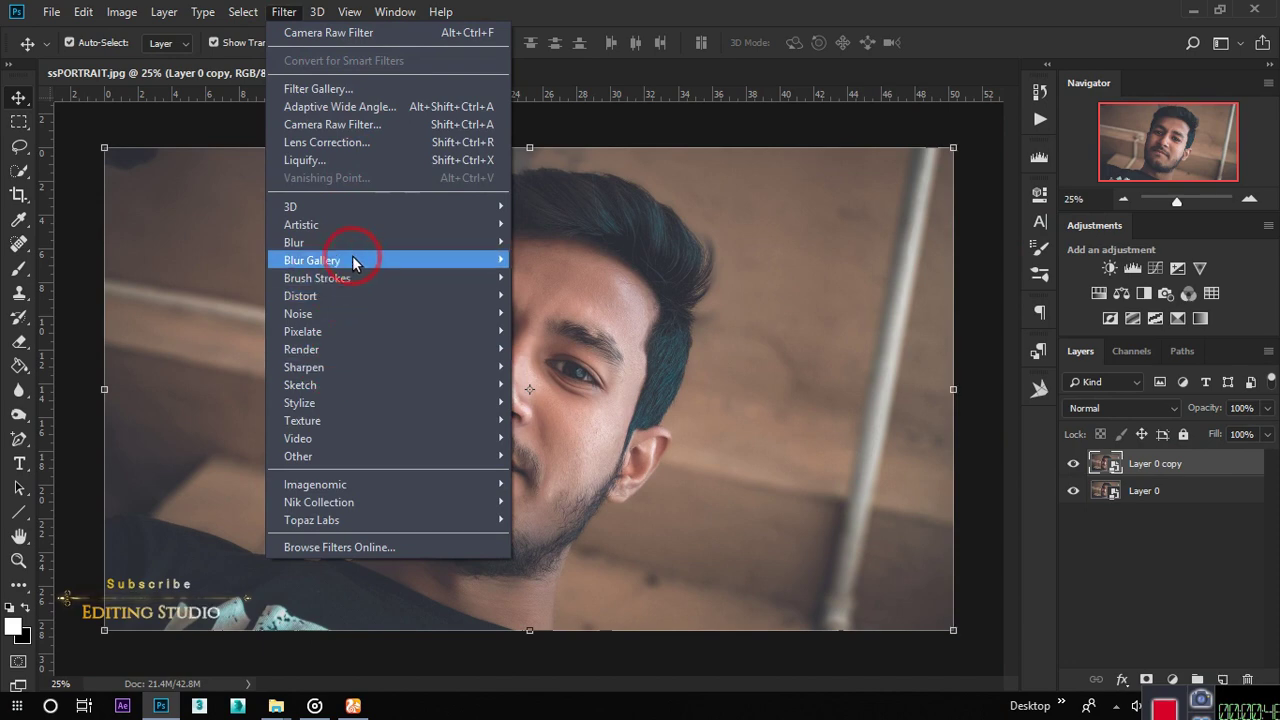
- Set the Wave filter's wavelength to 290–880 and amplitude to 297–691
{"action": "mouse_move", "coordinate": [300, 296]}
{"action": "left_click", "coordinate": [570, 474]}
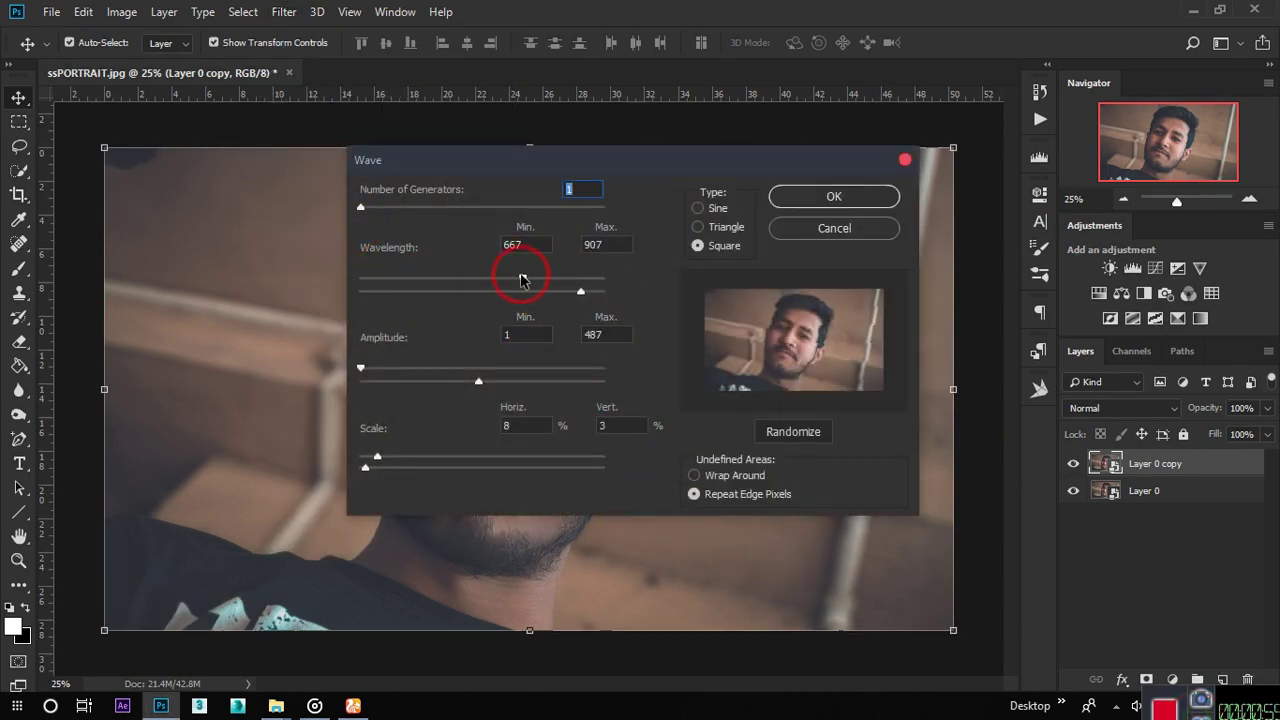
{"action": "left_click_drag", "start_coordinate": [520, 280], "coordinate": [431, 278]}
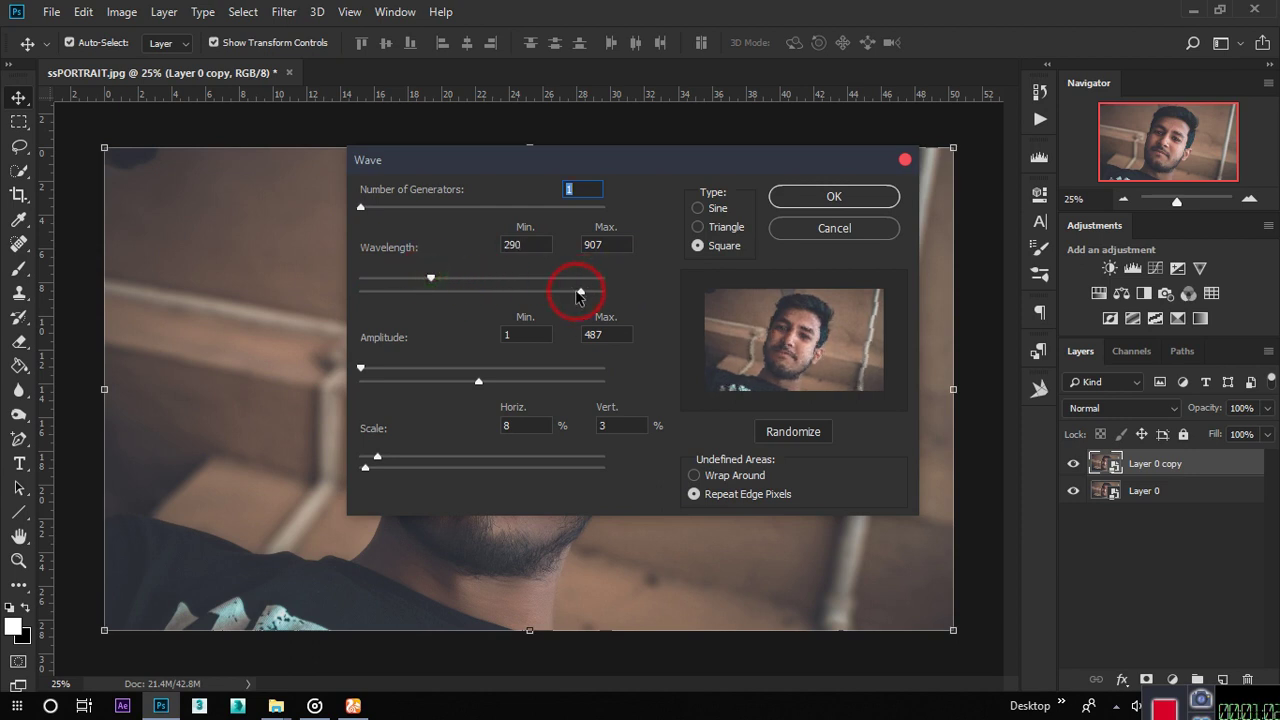
{"action": "mouse_move", "coordinate": [578, 292]}
{"action": "left_mouse_down"}
{"action": "mouse_move", "coordinate": [555, 296]}
{"action": "mouse_move", "coordinate": [574, 296]}
{"action": "left_mouse_up"}
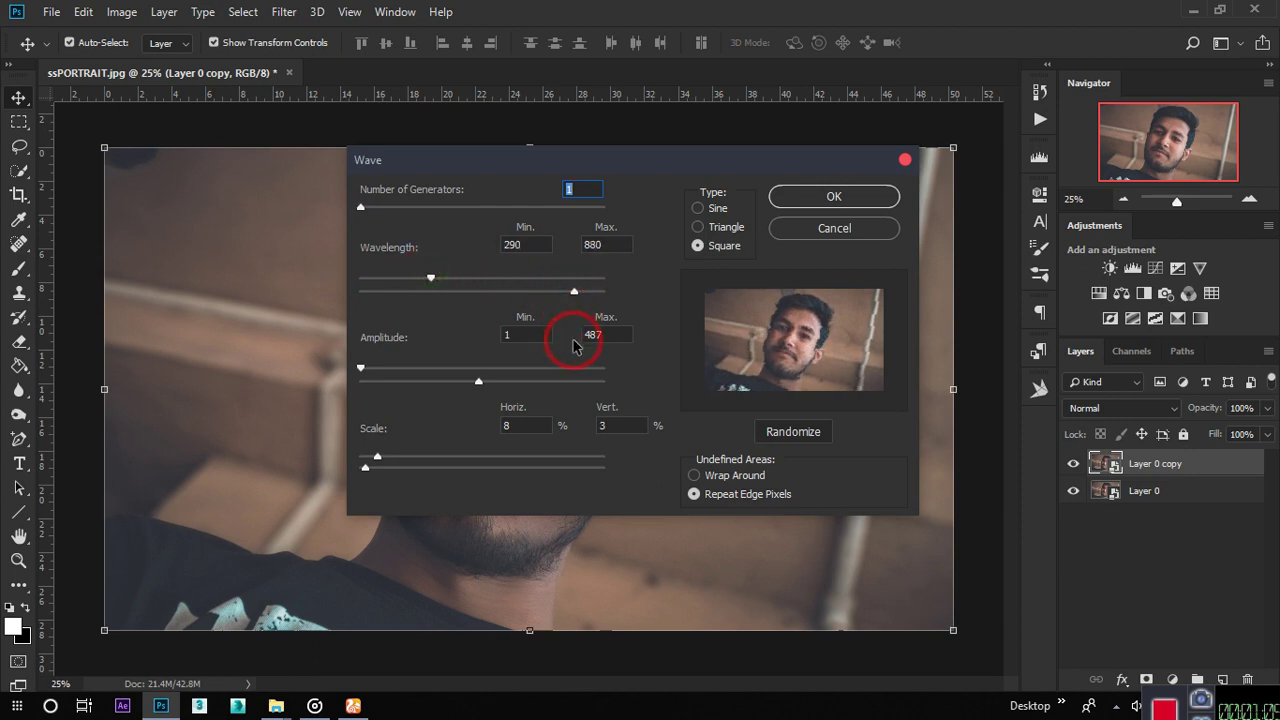
{"action": "left_click_drag", "start_coordinate": [364, 371], "coordinate": [470, 369]}
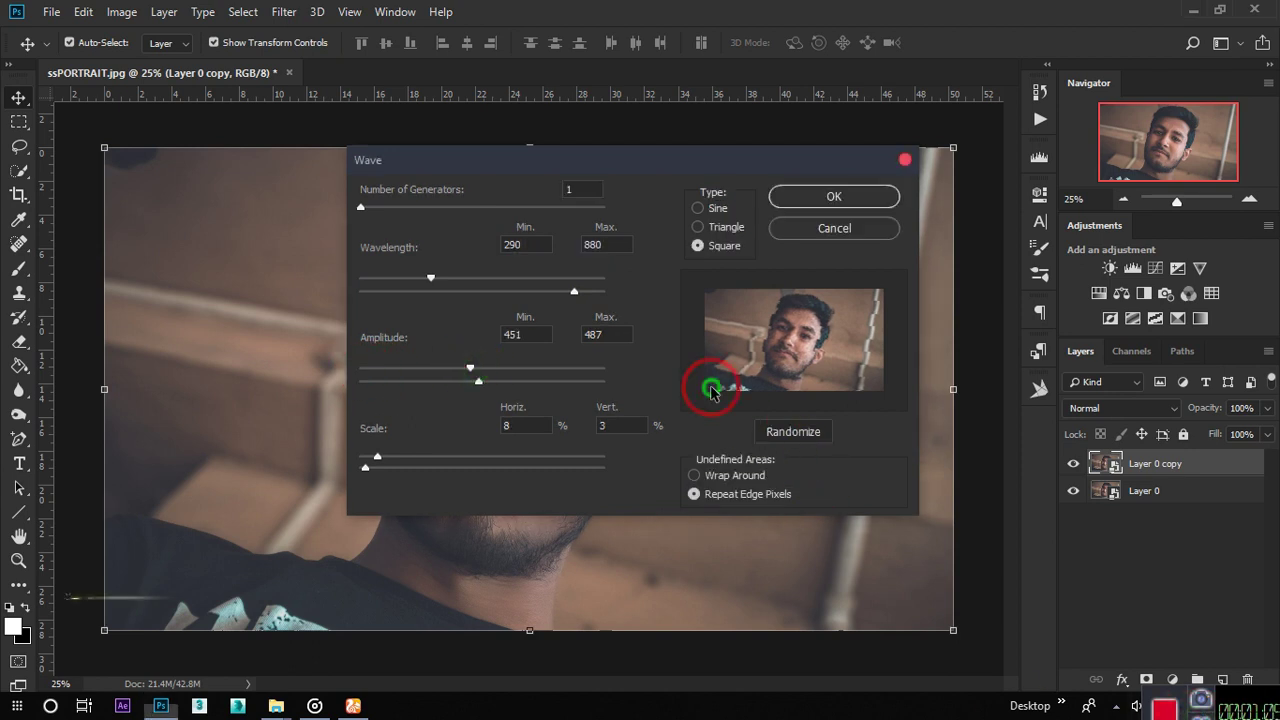
{"action": "mouse_move", "coordinate": [469, 368]}
{"action": "left_mouse_down"}
{"action": "mouse_move", "coordinate": [435, 377]}
{"action": "mouse_move", "coordinate": [531, 390]}
{"action": "left_mouse_up"}
- Use Square type with 5%/1% scale, randomize the pattern, and apply the Wave
{"action": "left_click", "coordinate": [377, 459]}
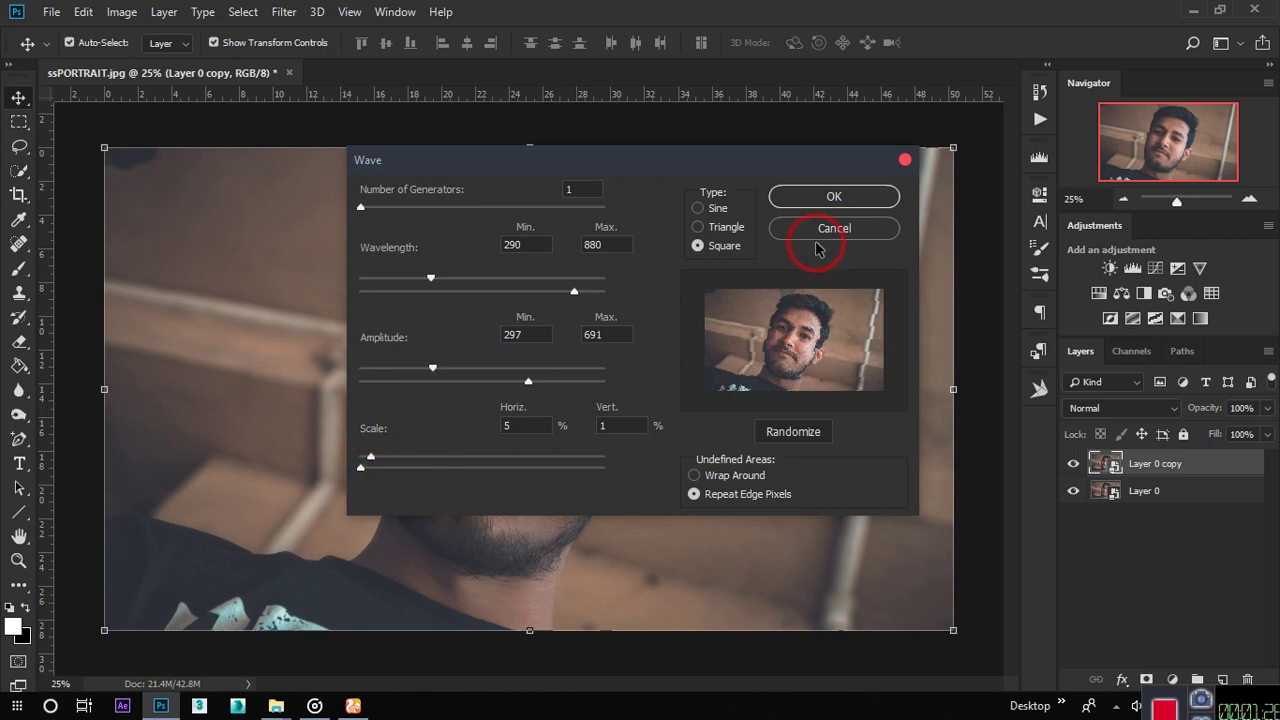
{"action": "left_click", "coordinate": [801, 432]}
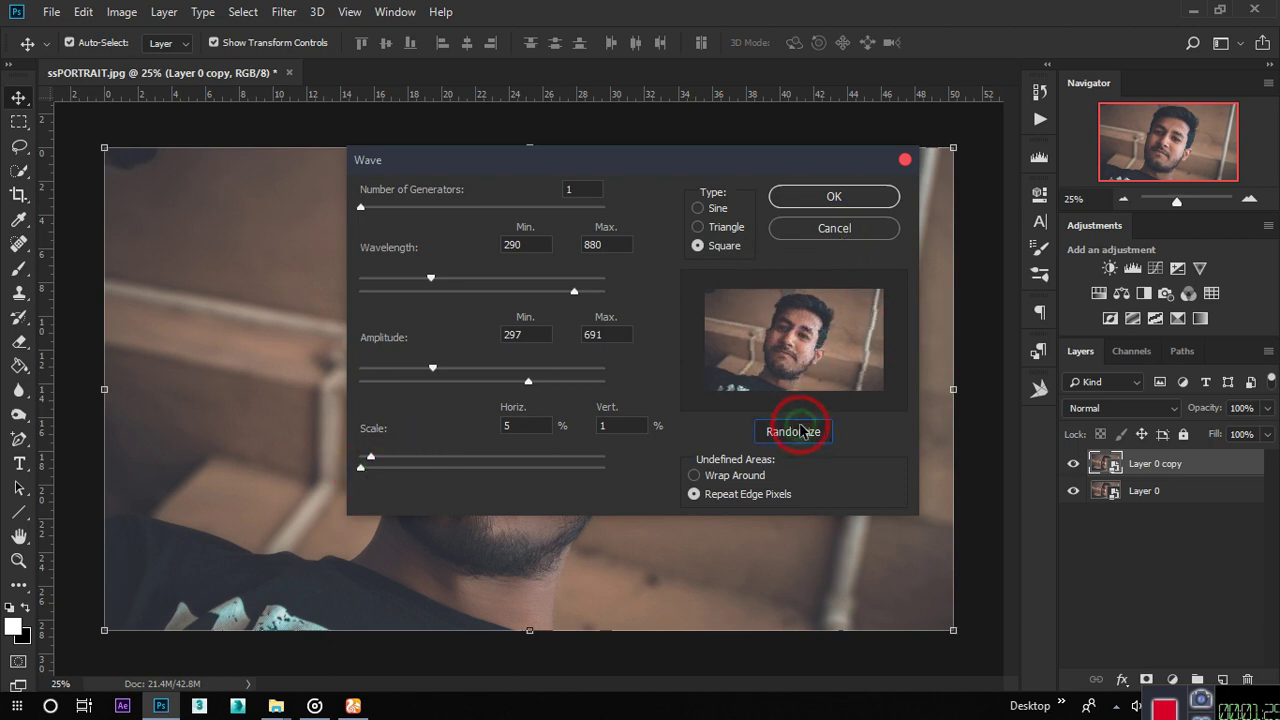
{"action": "left_click", "coordinate": [801, 432]}
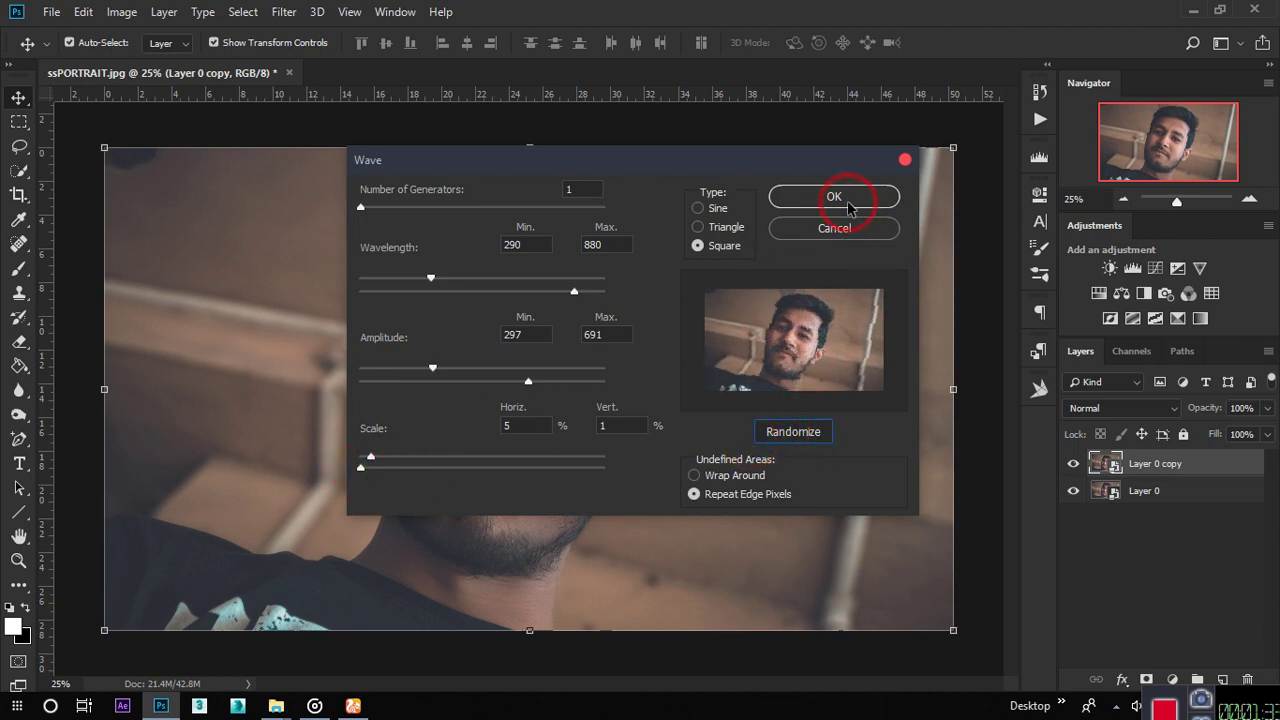
{"action": "left_click", "coordinate": [781, 364]}
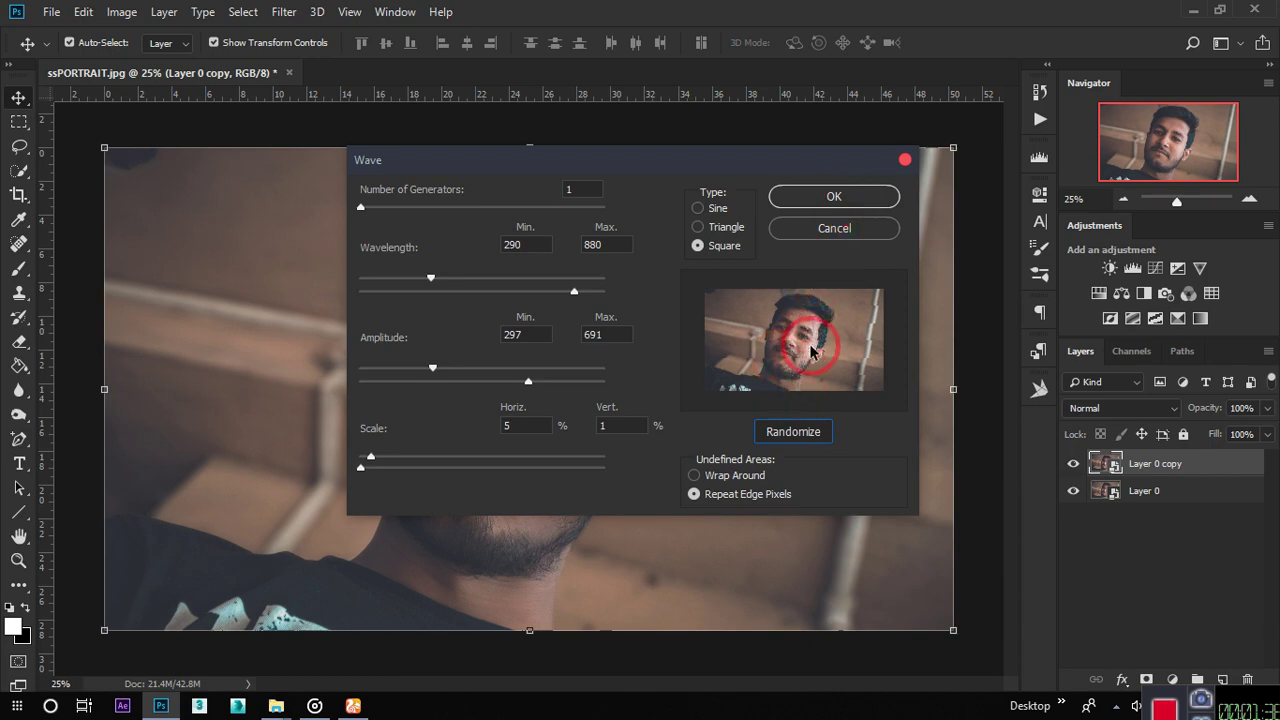
{"action": "left_click", "coordinate": [849, 199]}
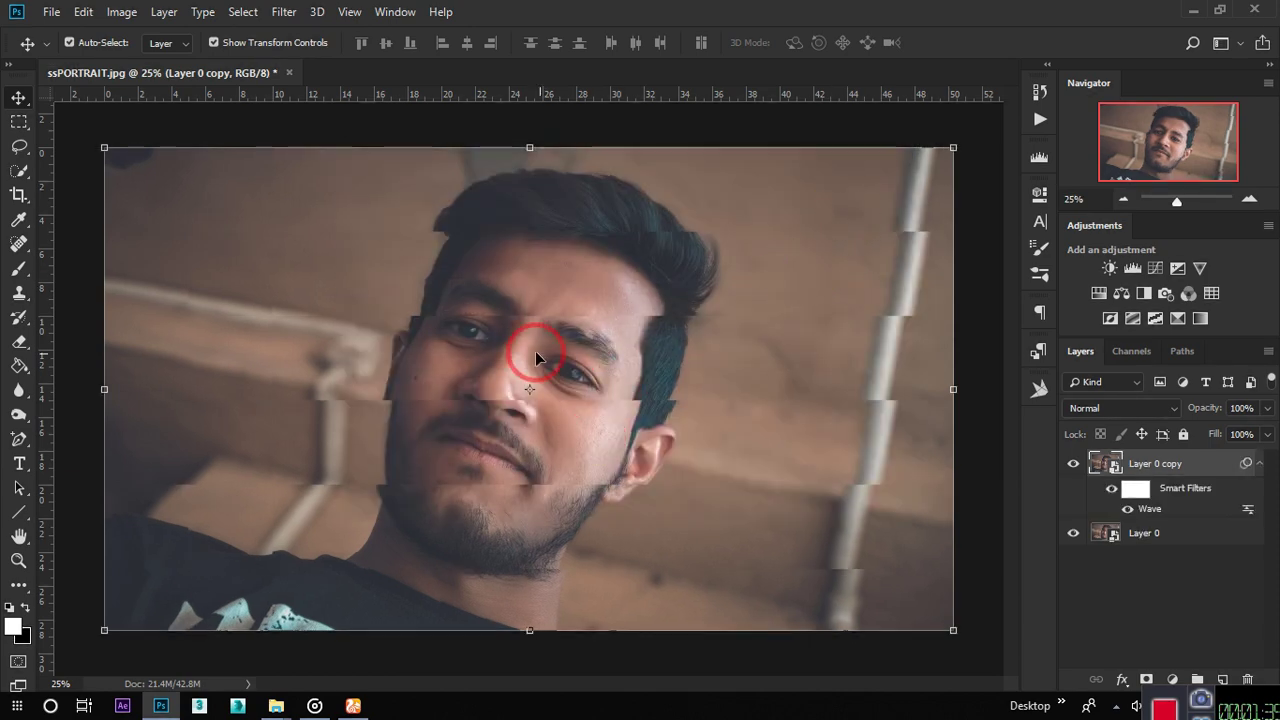
- Hide the undistorted Layer 0 and select Layer 0 copy
{"action": "scroll", "coordinate": [500, 331], "scroll_direction": "down", "scroll_amount": 1}
{"action": "scroll", "coordinate": [500, 331], "scroll_direction": "up", "scroll_amount": 2}
{"action": "scroll", "coordinate": [500, 331], "scroll_direction": "down", "scroll_amount": 2}
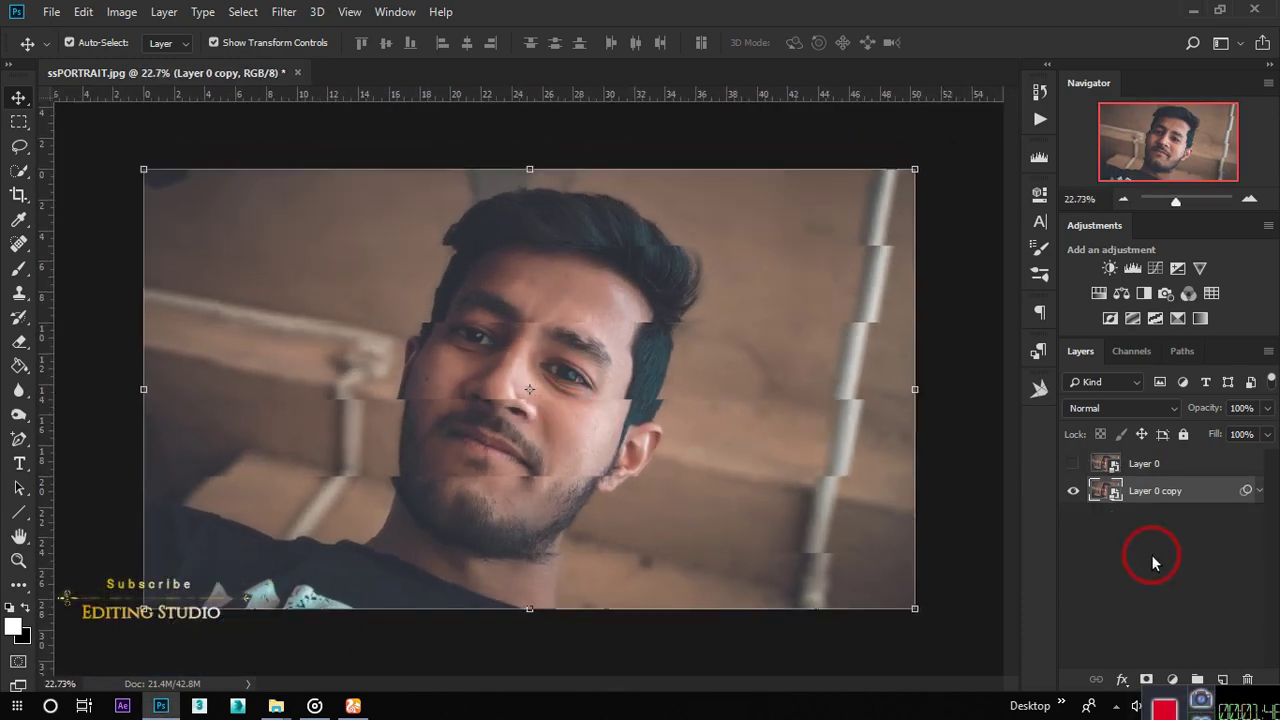
{"action": "left_click", "coordinate": [1073, 490]}
{"action": "left_click", "coordinate": [1073, 490]}
{"action": "left_click", "coordinate": [1072, 463]}
{"action": "left_click", "coordinate": [1072, 463]}
{"action": "left_click", "coordinate": [1196, 493]}
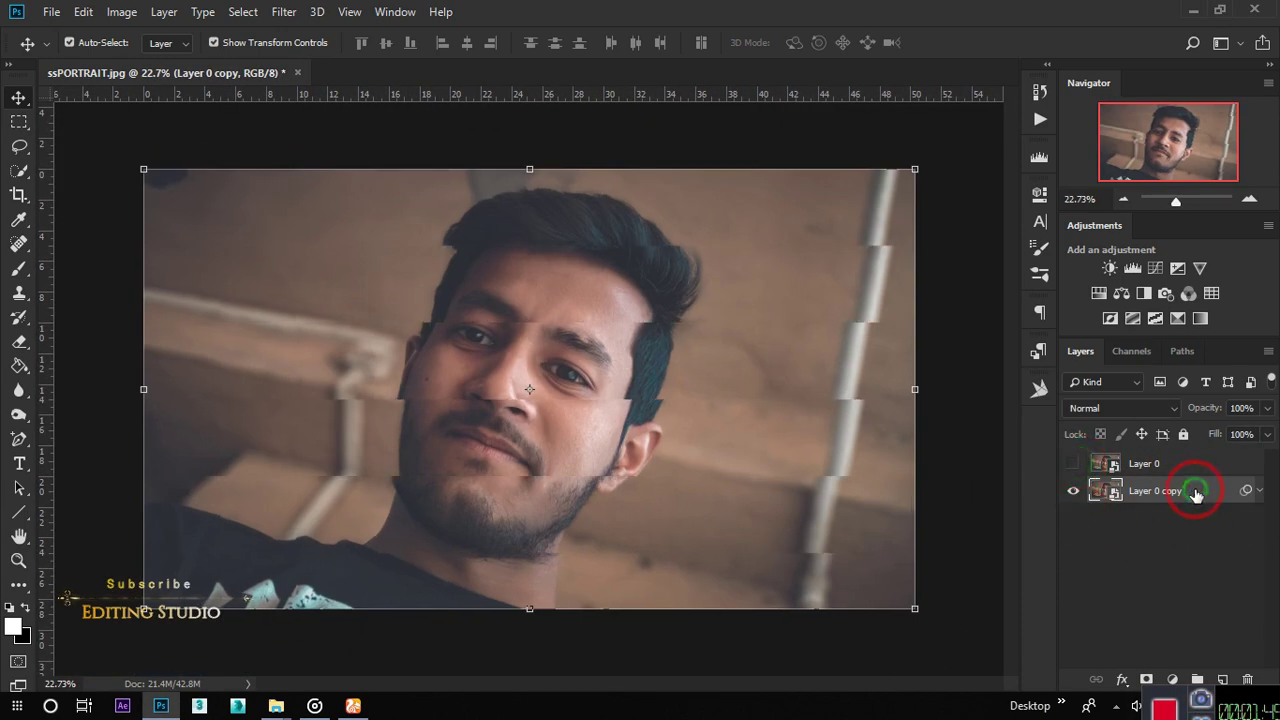
- Apply another Wave to Layer 0 copy with wavelength 929–999 and 4% horizontal scale
{"action": "left_click", "coordinate": [284, 11]}
{"action": "left_click", "coordinate": [300, 37]}
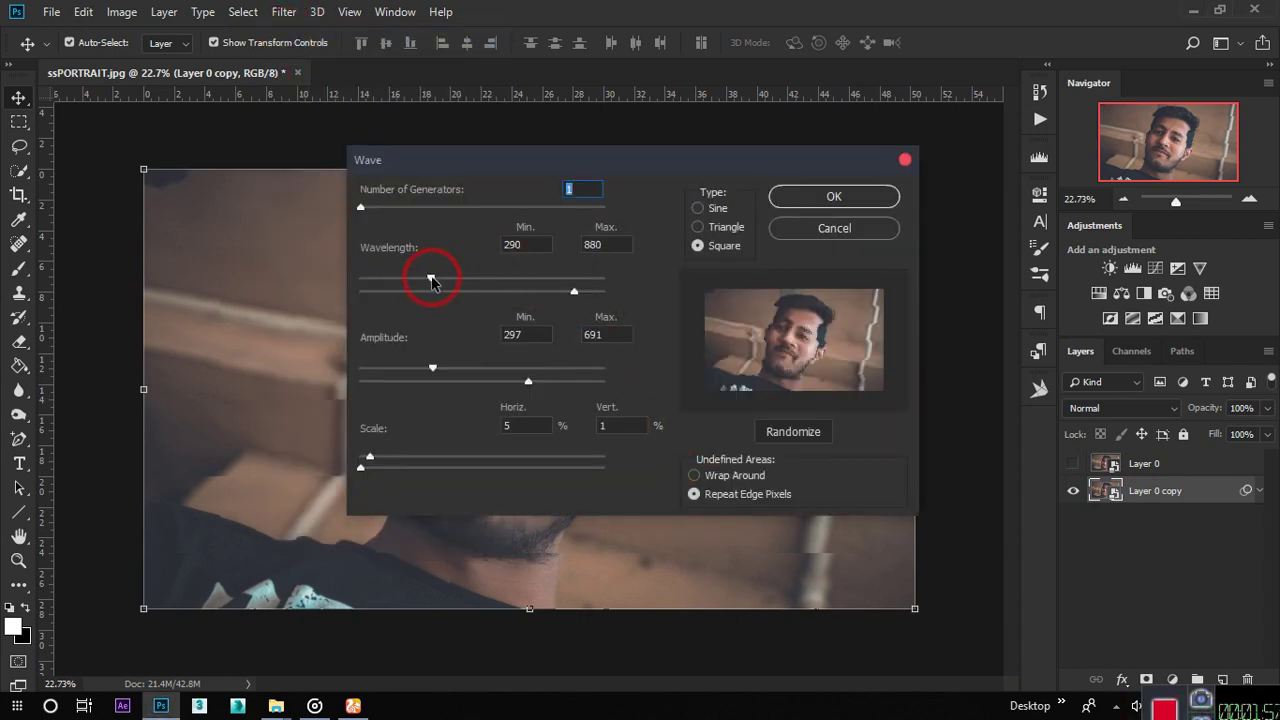
{"action": "left_click_drag", "start_coordinate": [432, 280], "coordinate": [593, 283]}
{"action": "left_click", "coordinate": [376, 460]}
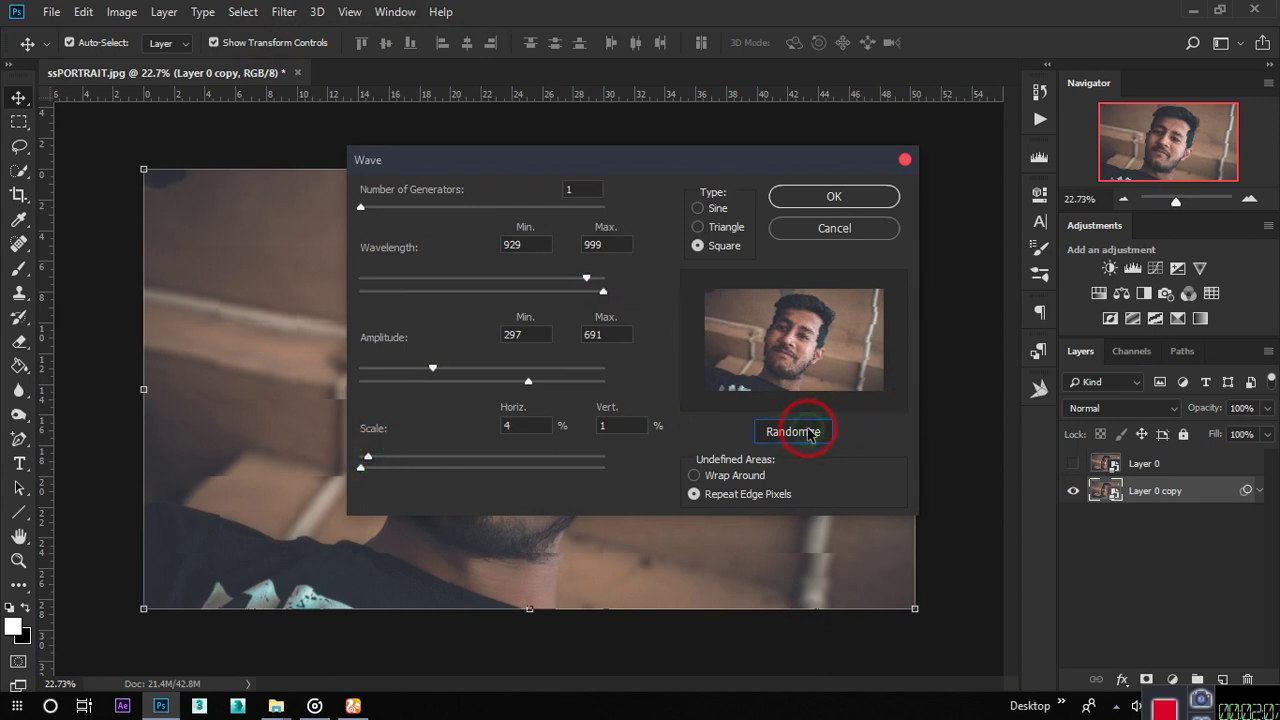
{"action": "left_click", "coordinate": [822, 196]}
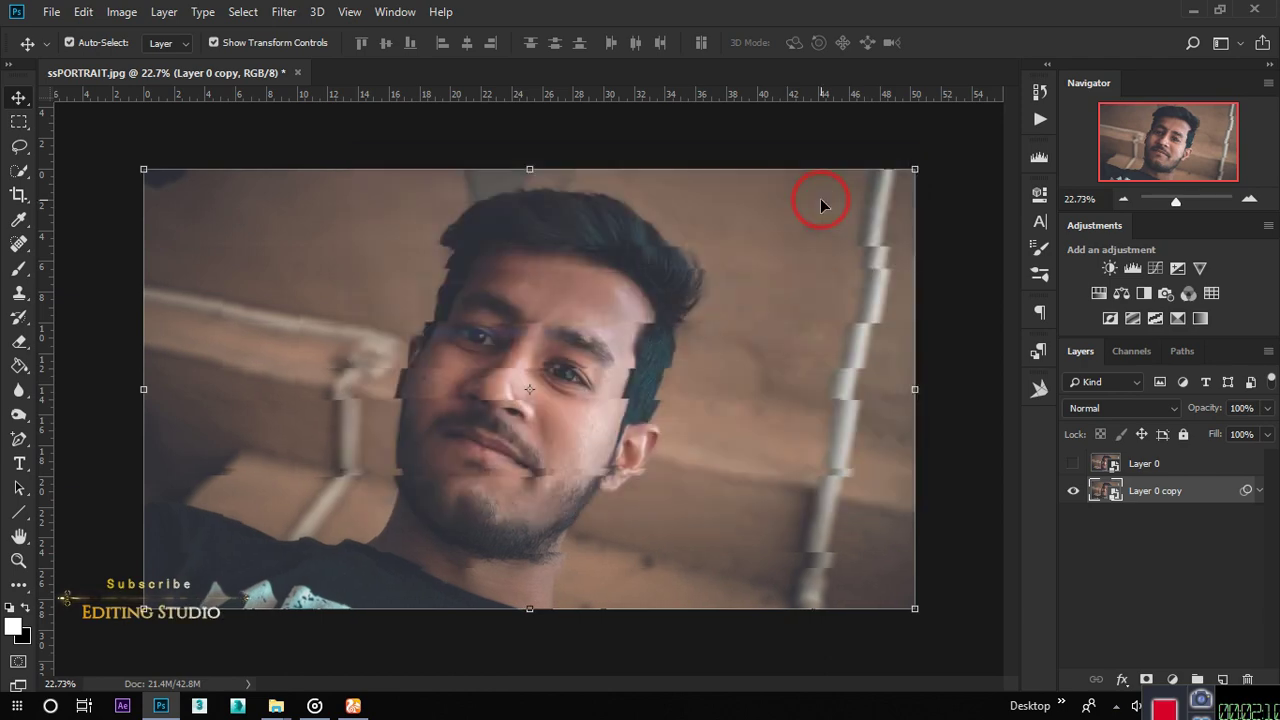
{"action": "key", "text": "ctrl+plus"}
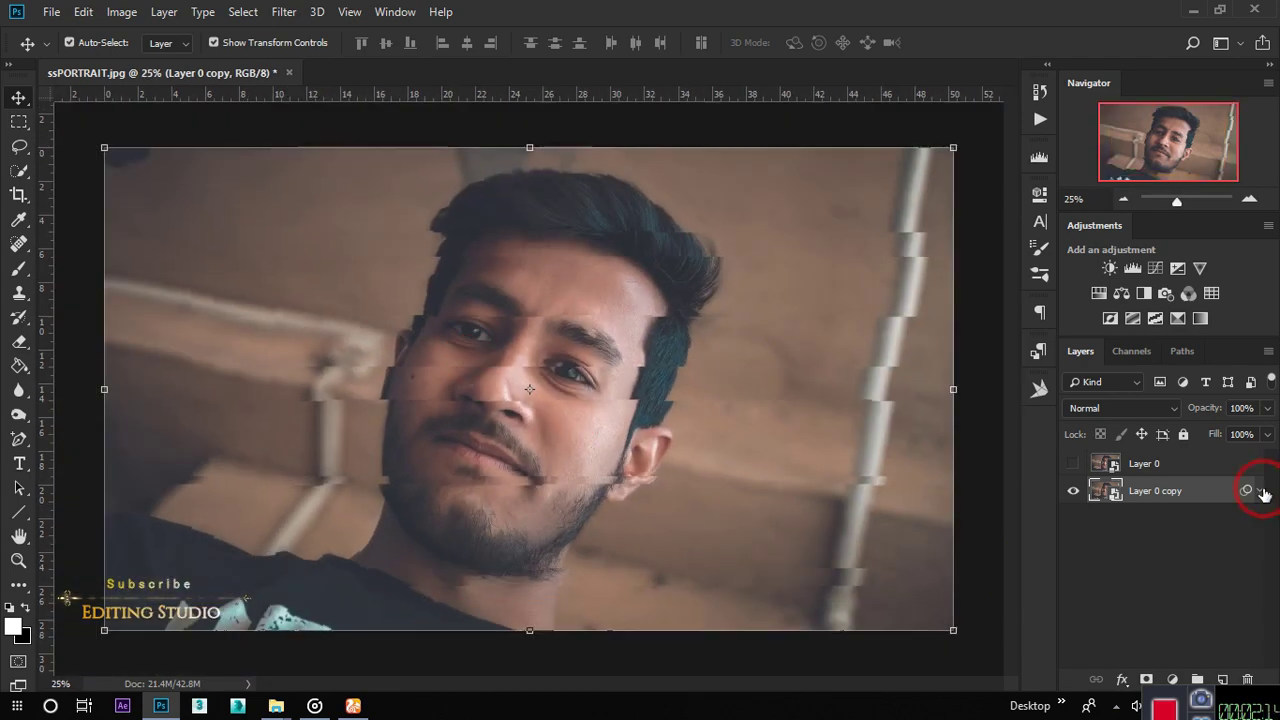
- Toggle Layer 0 copy's two Wave smart filters off and back on to compare
{"action": "left_click", "coordinate": [1259, 493]}
{"action": "left_click", "coordinate": [1129, 536]}
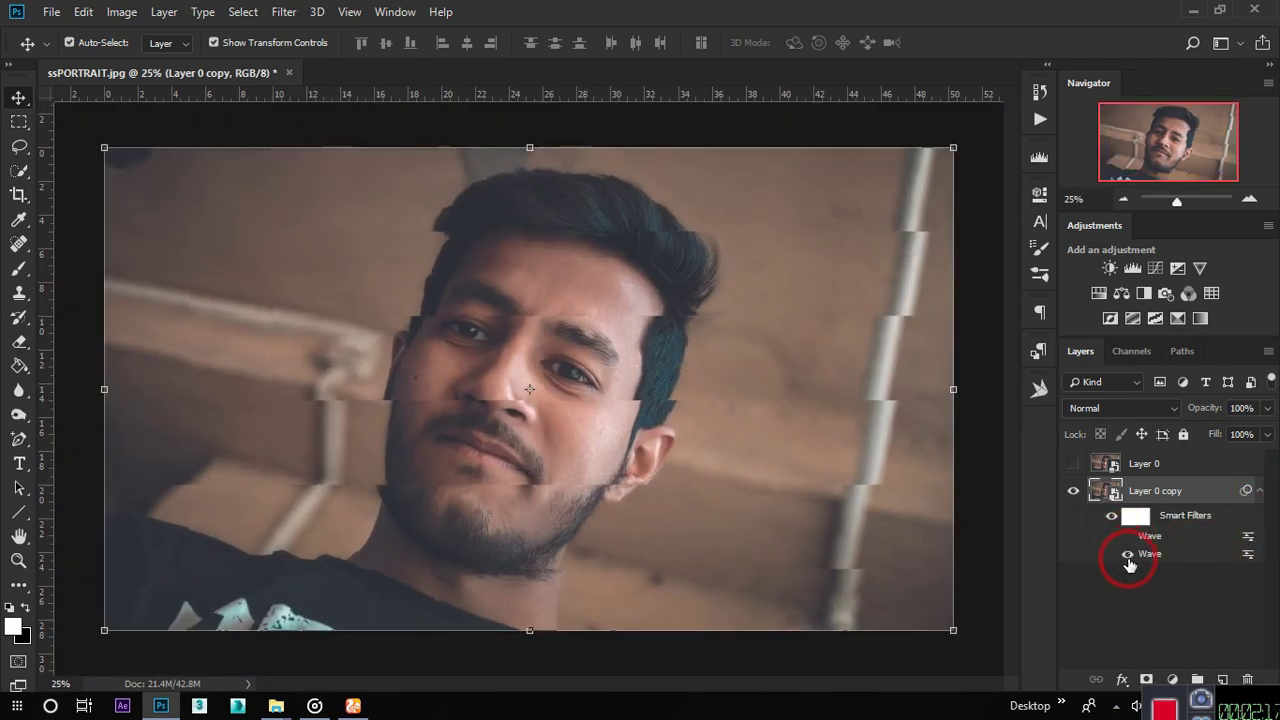
{"action": "left_click", "coordinate": [1130, 553]}
{"action": "left_click", "coordinate": [1128, 538]}
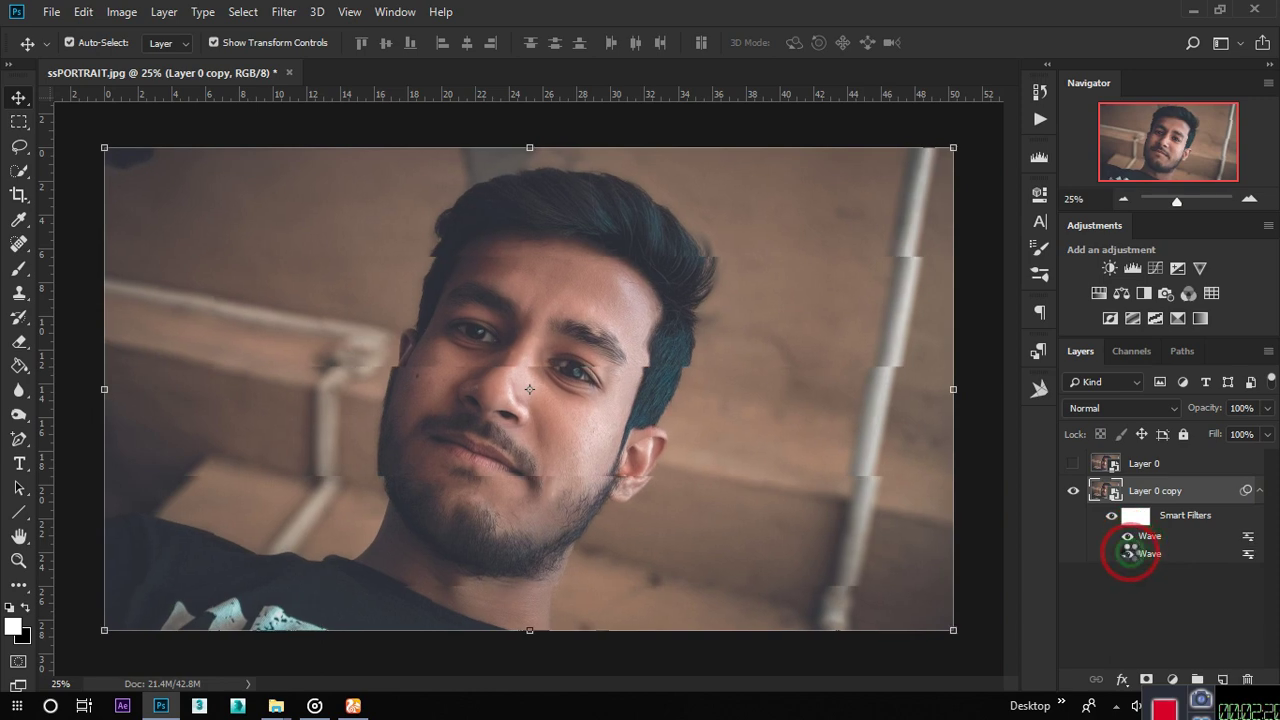
{"action": "left_click", "coordinate": [1129, 553]}
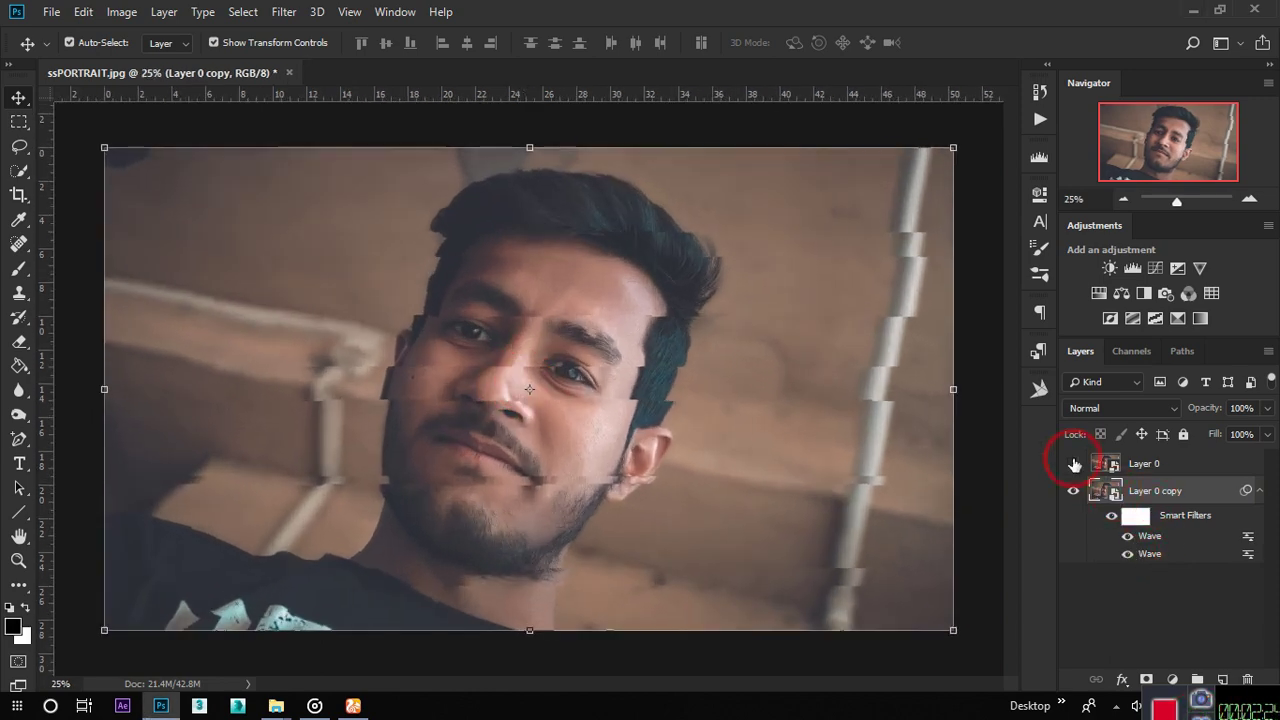
- Show and select Layer 0, then open Filter Gallery on Halftone Pattern
{"action": "left_click", "coordinate": [1073, 463]}
{"action": "left_click", "coordinate": [1195, 465]}
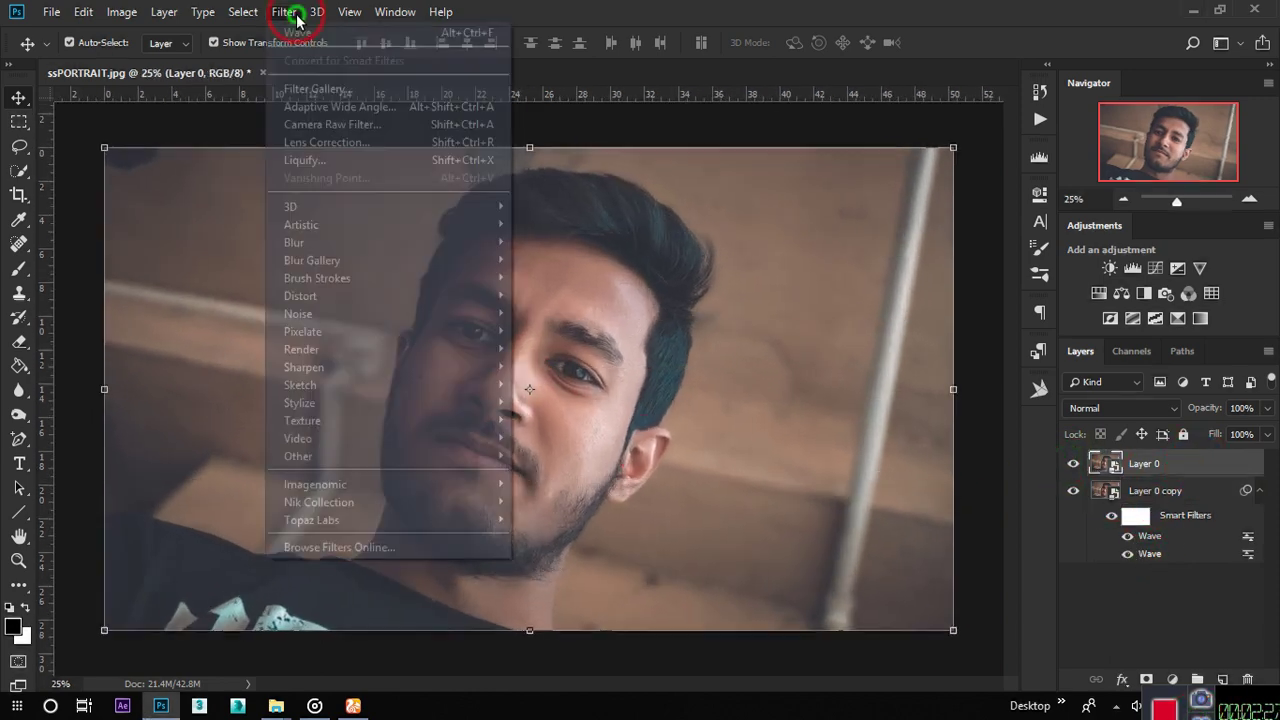
{"action": "left_click", "coordinate": [284, 12]}
{"action": "left_click", "coordinate": [1090, 706]}
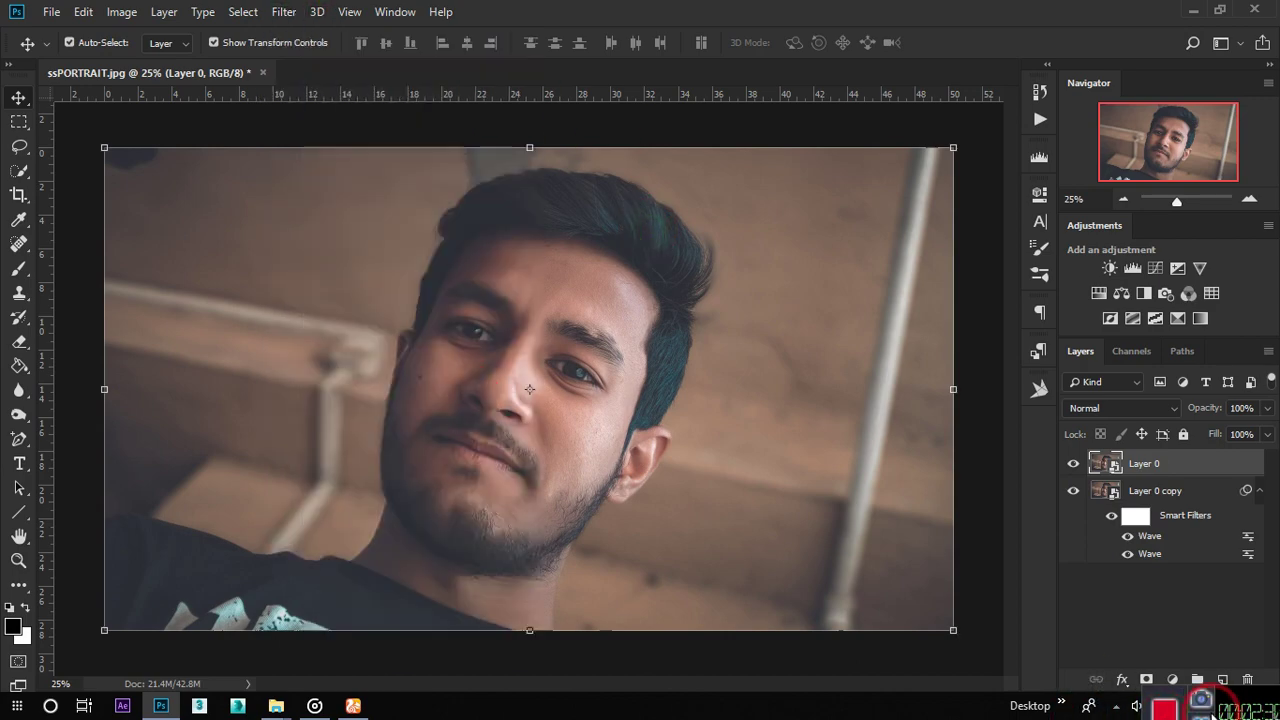
{"action": "left_click", "coordinate": [284, 12]}
{"action": "left_click", "coordinate": [314, 86]}
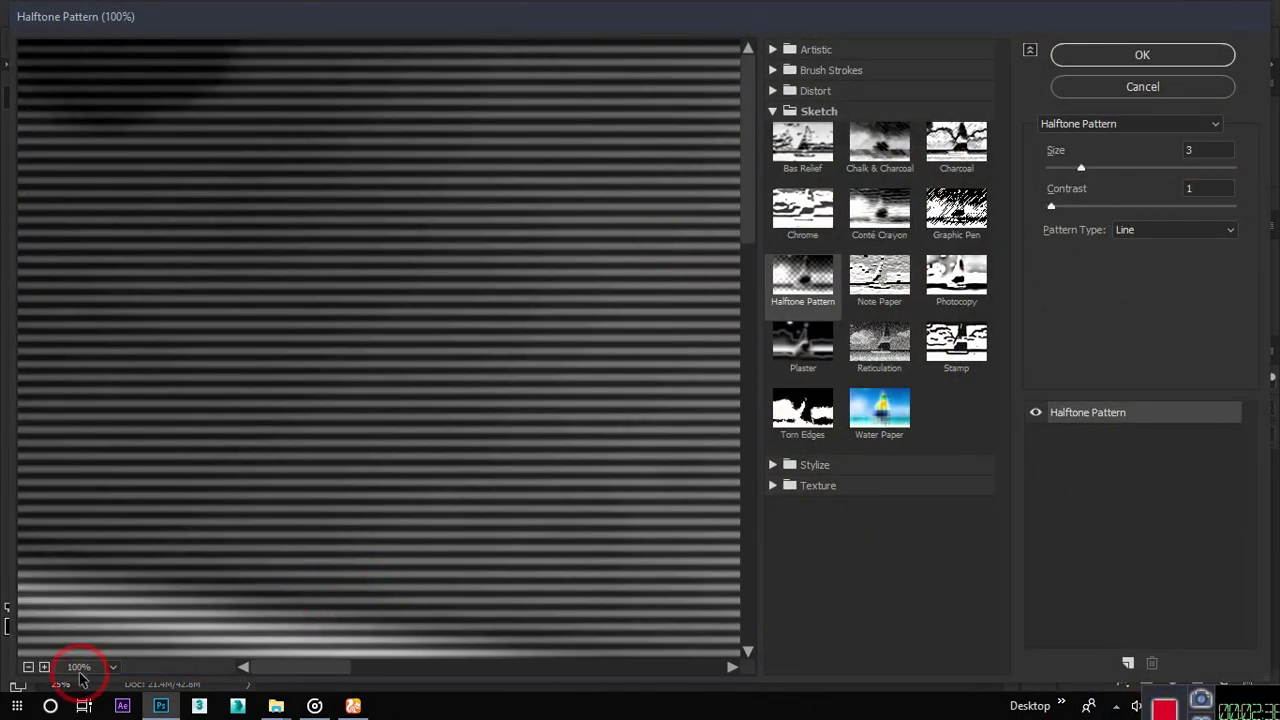
- Apply a Line-type Halftone Pattern with size 2 to Layer 0
{"action": "left_click", "coordinate": [80, 672]}
{"action": "left_click", "coordinate": [108, 645]}
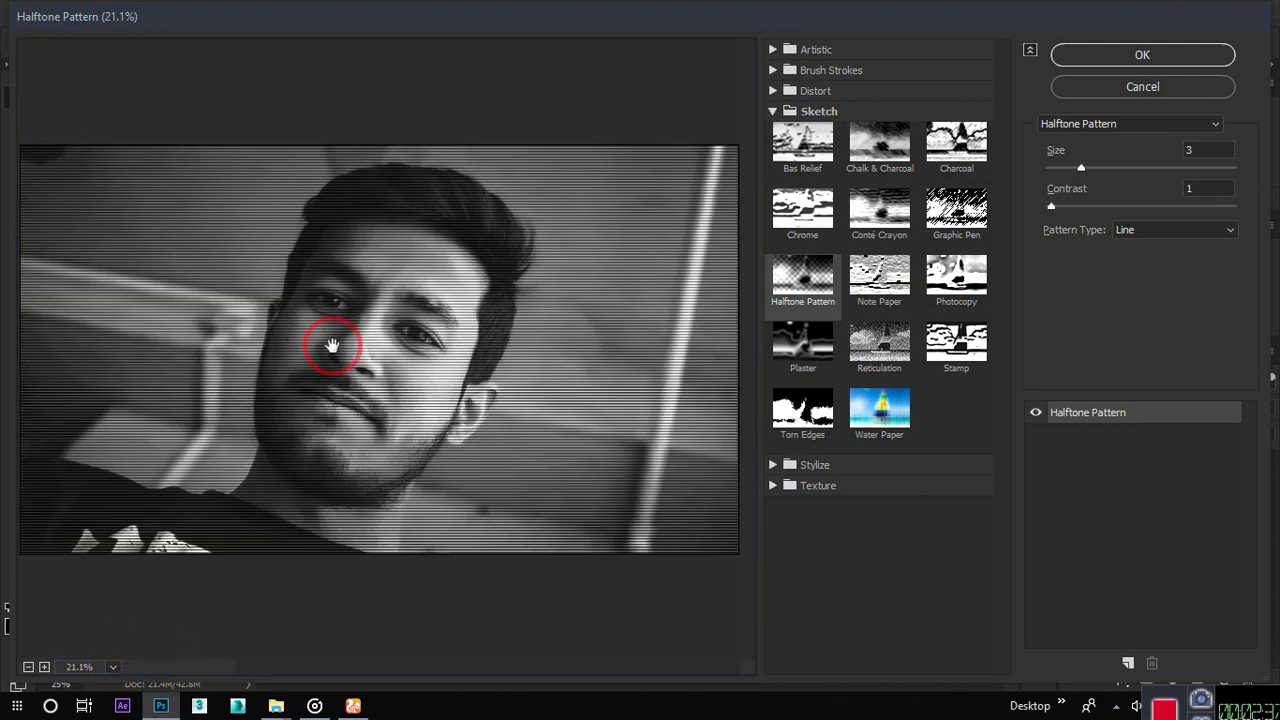
{"action": "mouse_move", "coordinate": [1055, 210]}
{"action": "left_mouse_down"}
{"action": "mouse_move", "coordinate": [1030, 217]}
{"action": "mouse_move", "coordinate": [1052, 228]}
{"action": "left_mouse_up"}
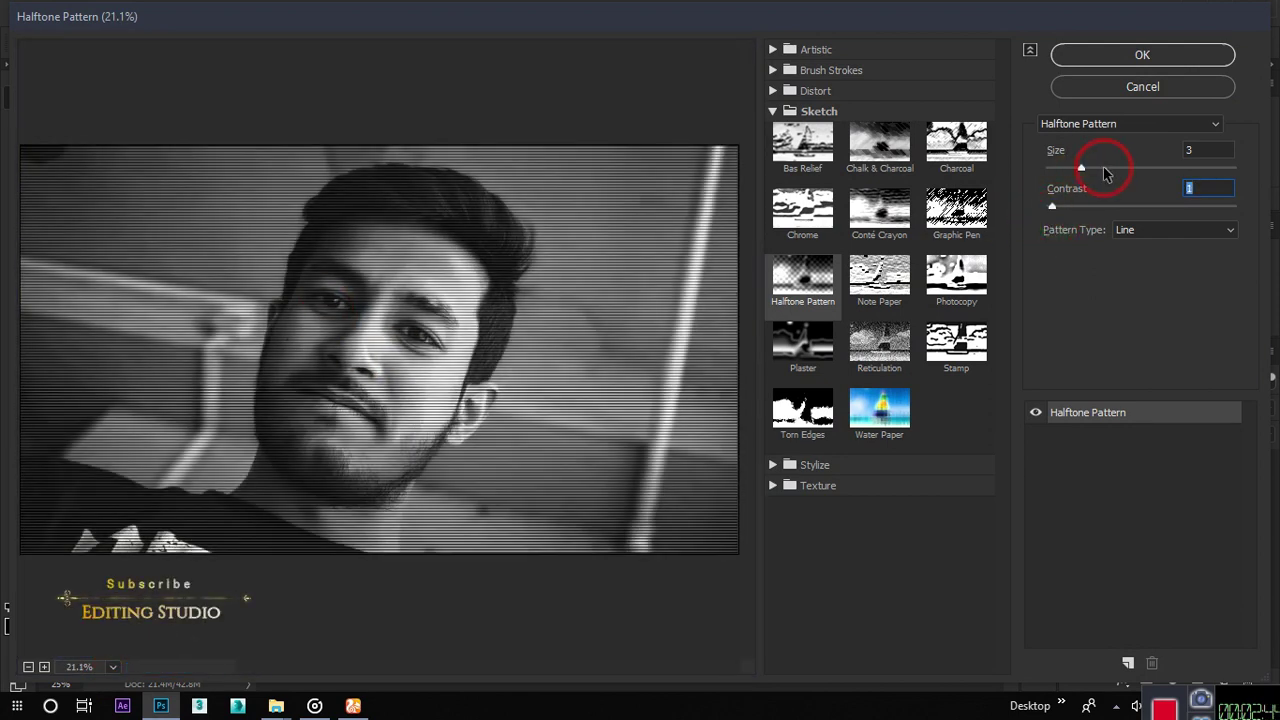
{"action": "left_click_drag", "start_coordinate": [1070, 172], "coordinate": [1084, 186]}
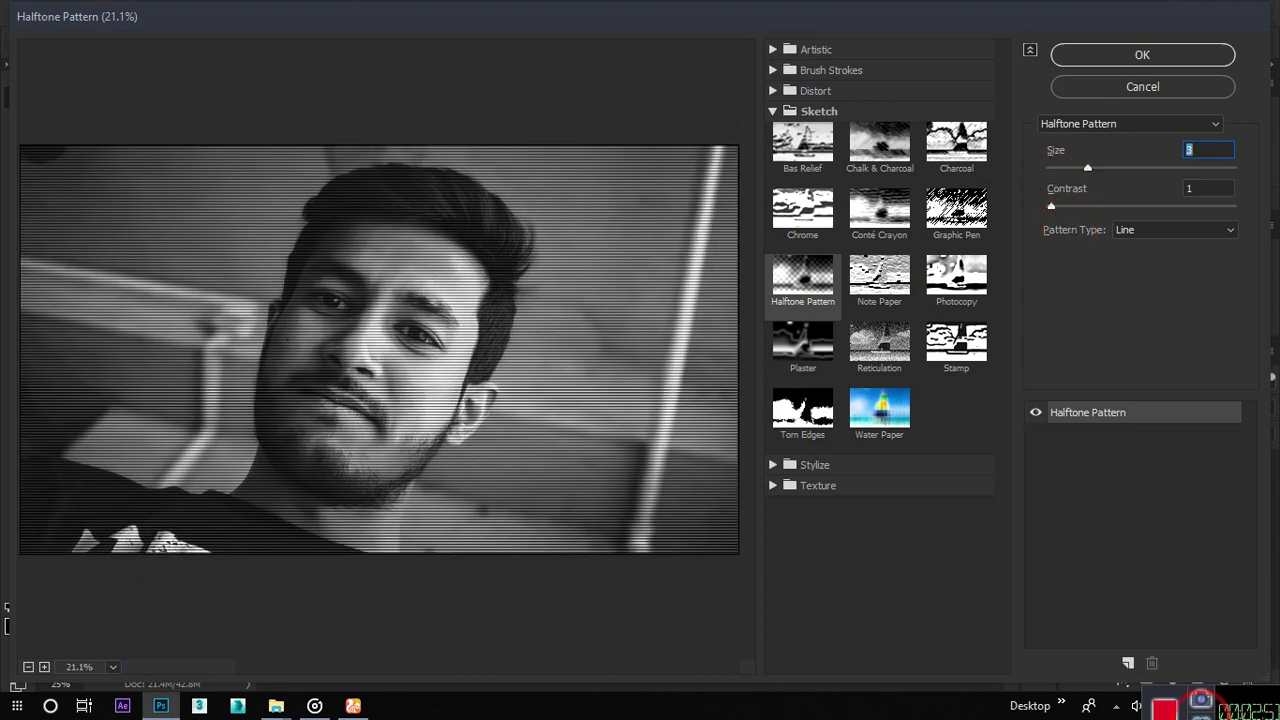
{"action": "left_click_drag", "start_coordinate": [1087, 170], "coordinate": [1063, 170]}
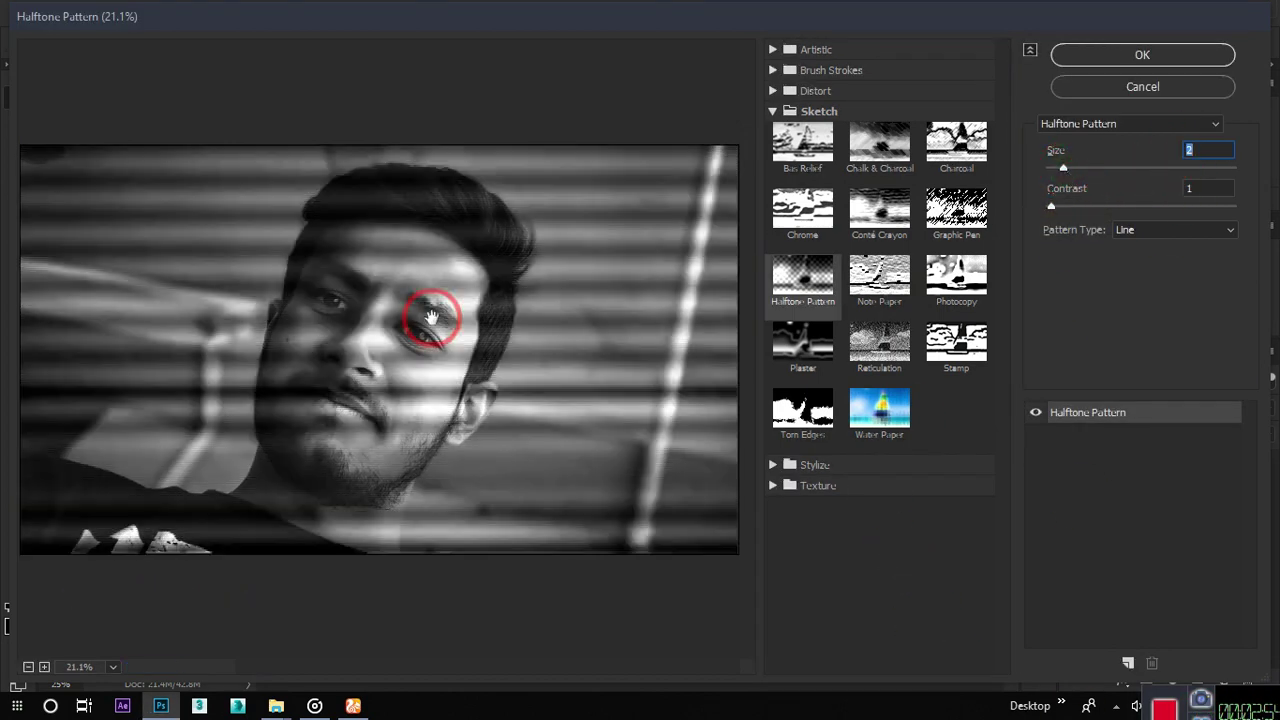
{"action": "left_click", "coordinate": [1195, 54]}
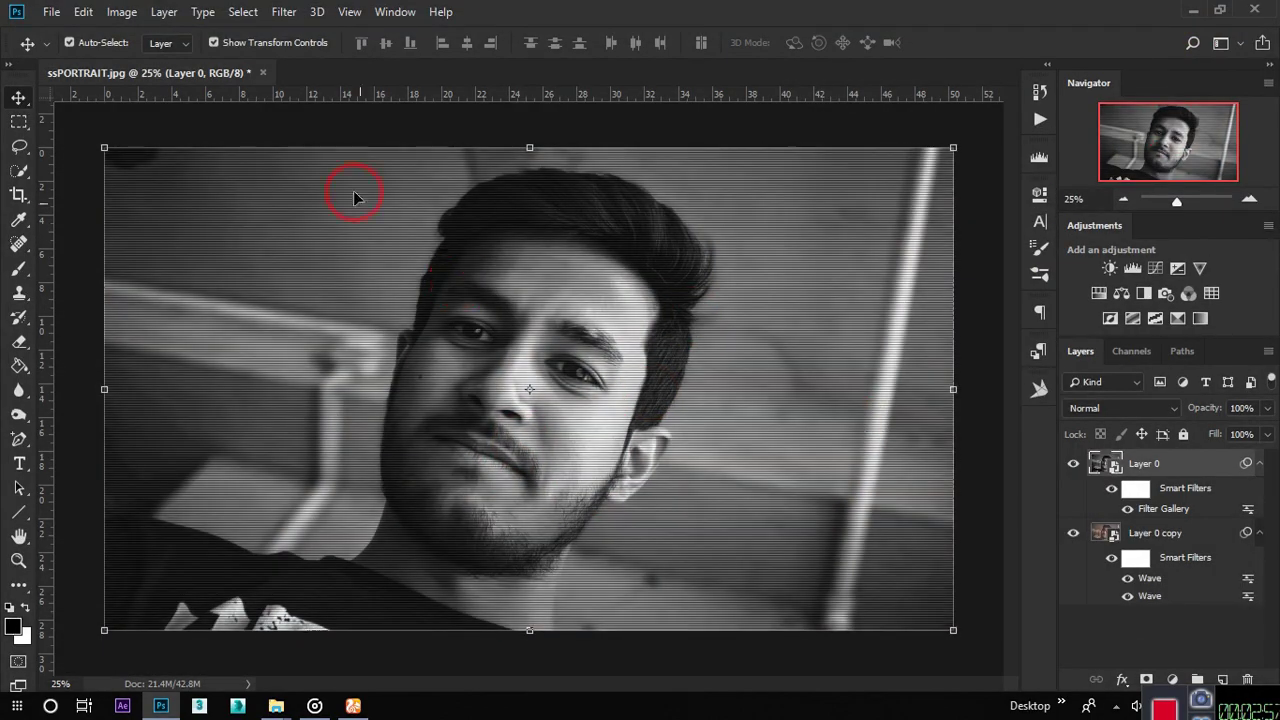
- Start a Wave on Layer 0 with shorter minimum wavelength, larger horizontal scale and randomized pattern
{"action": "left_click", "coordinate": [284, 12]}
{"action": "mouse_move", "coordinate": [300, 296]}
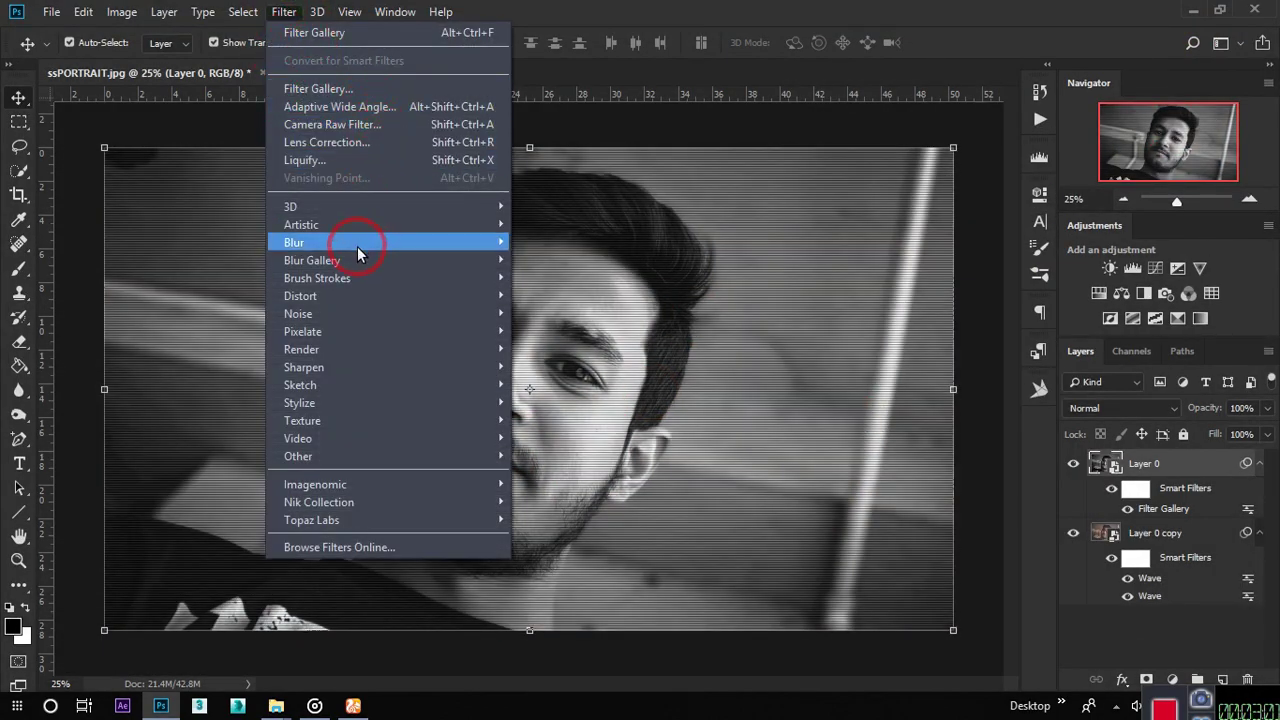
{"action": "left_click", "coordinate": [575, 475]}
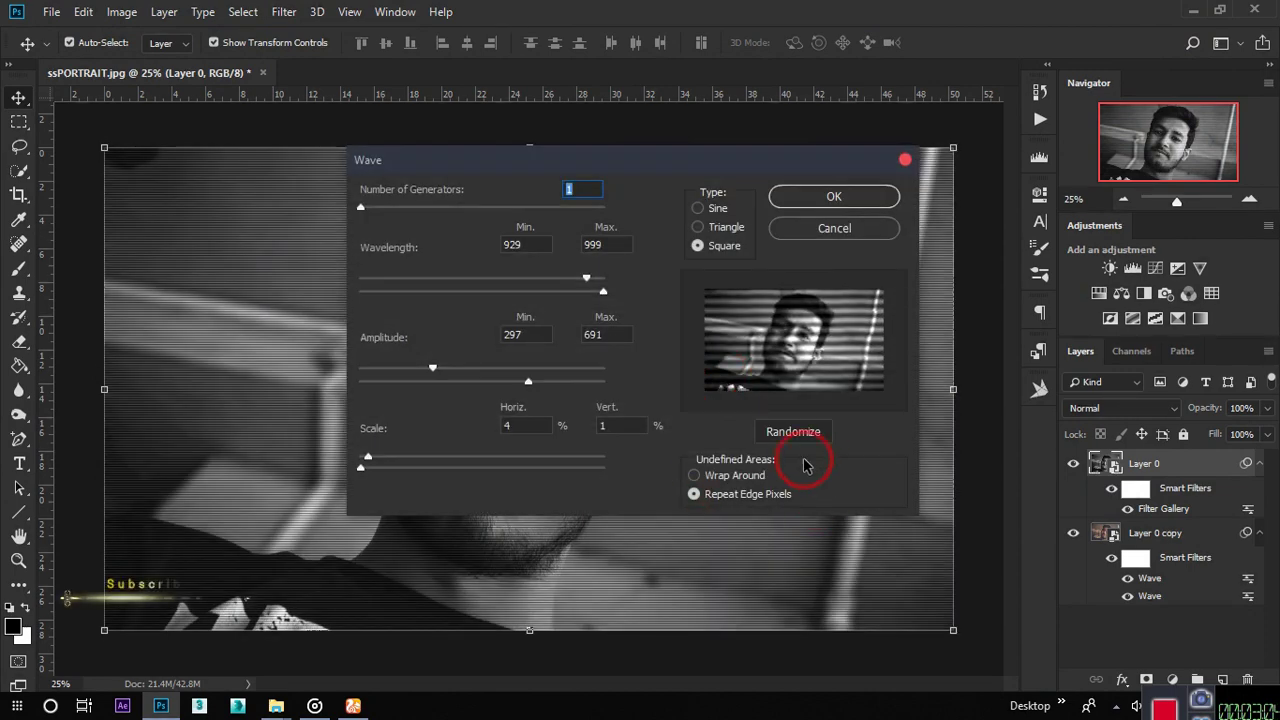
{"action": "mouse_move", "coordinate": [586, 278]}
{"action": "left_mouse_down"}
{"action": "mouse_move", "coordinate": [512, 272]}
{"action": "mouse_move", "coordinate": [522, 277]}
{"action": "left_mouse_up"}
{"action": "left_click_drag", "start_coordinate": [365, 462], "coordinate": [410, 458]}
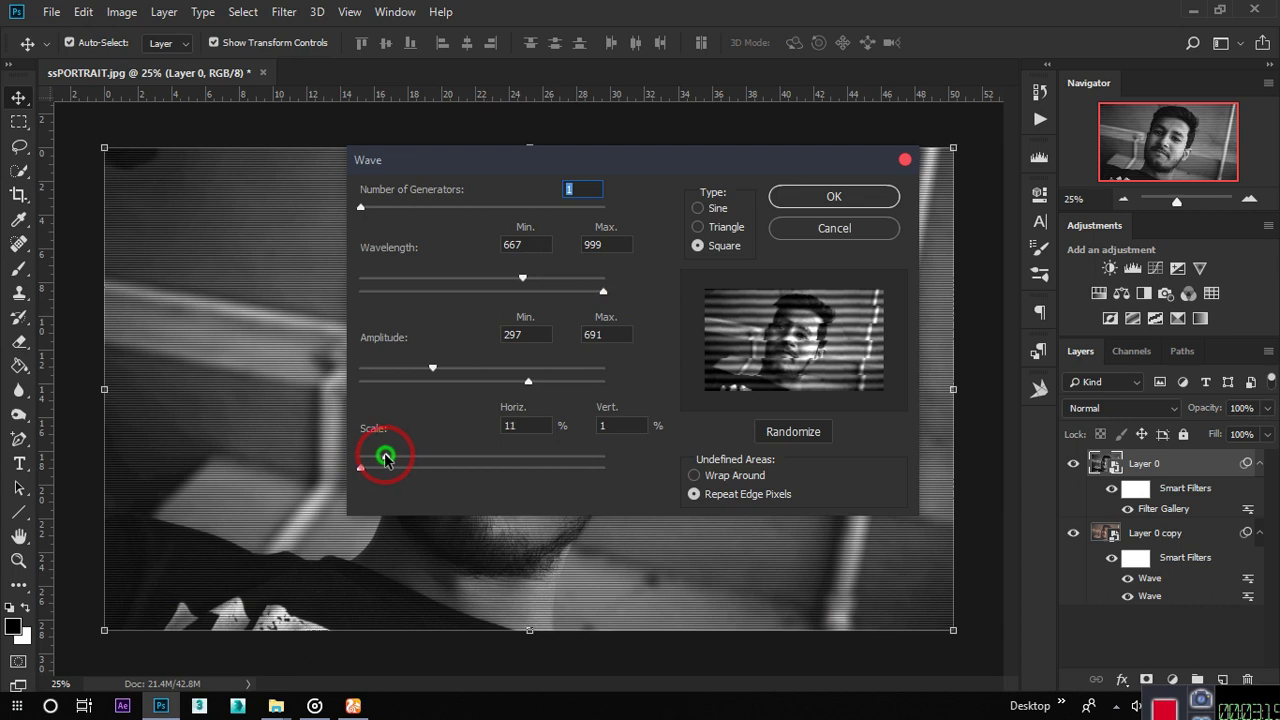
{"action": "left_click", "coordinate": [806, 432]}
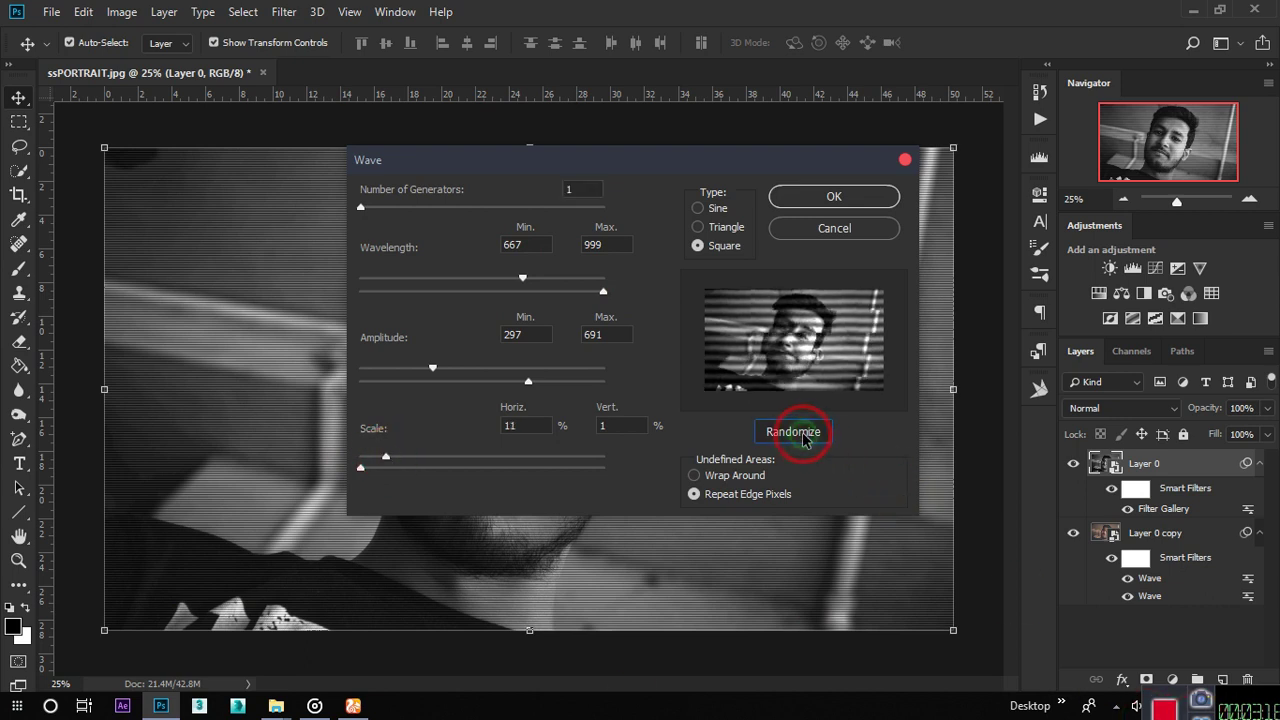
{"action": "left_click", "coordinate": [806, 432]}
{"action": "left_click", "coordinate": [806, 432]}
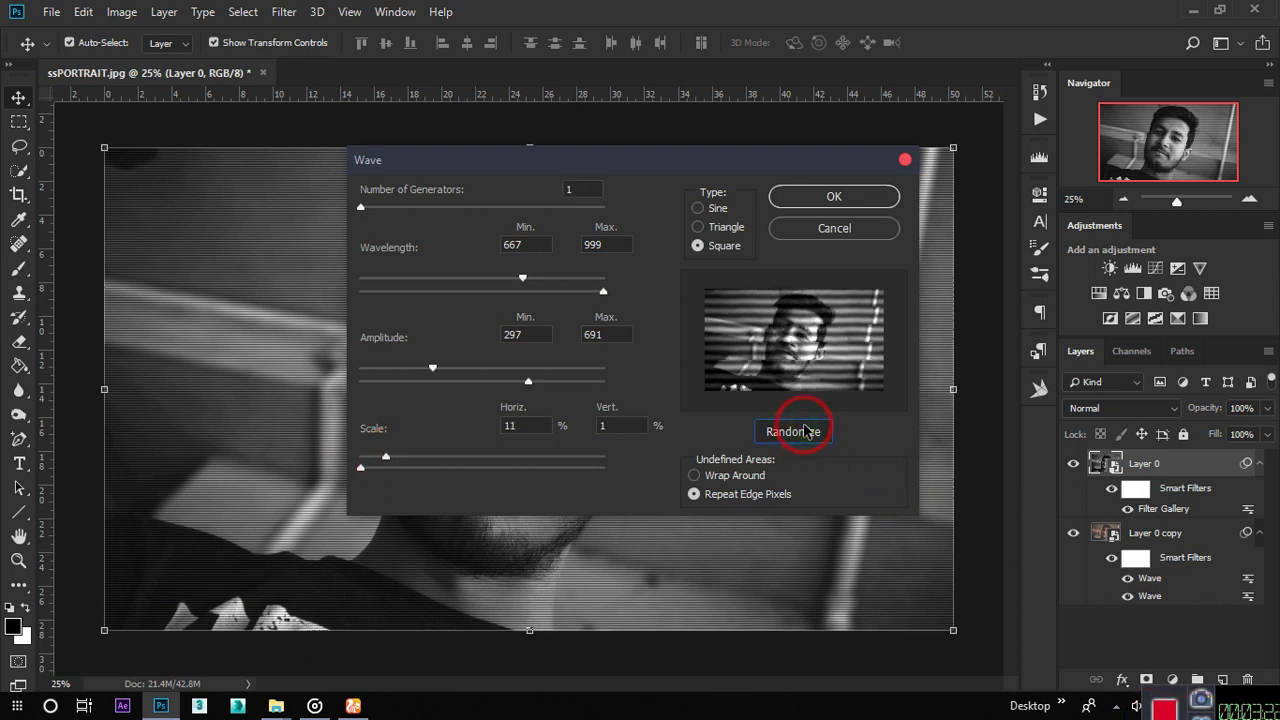
- Set the Wave amplitude to 1–687 and apply the square Wave to Layer 0
{"action": "left_click", "coordinate": [458, 478]}
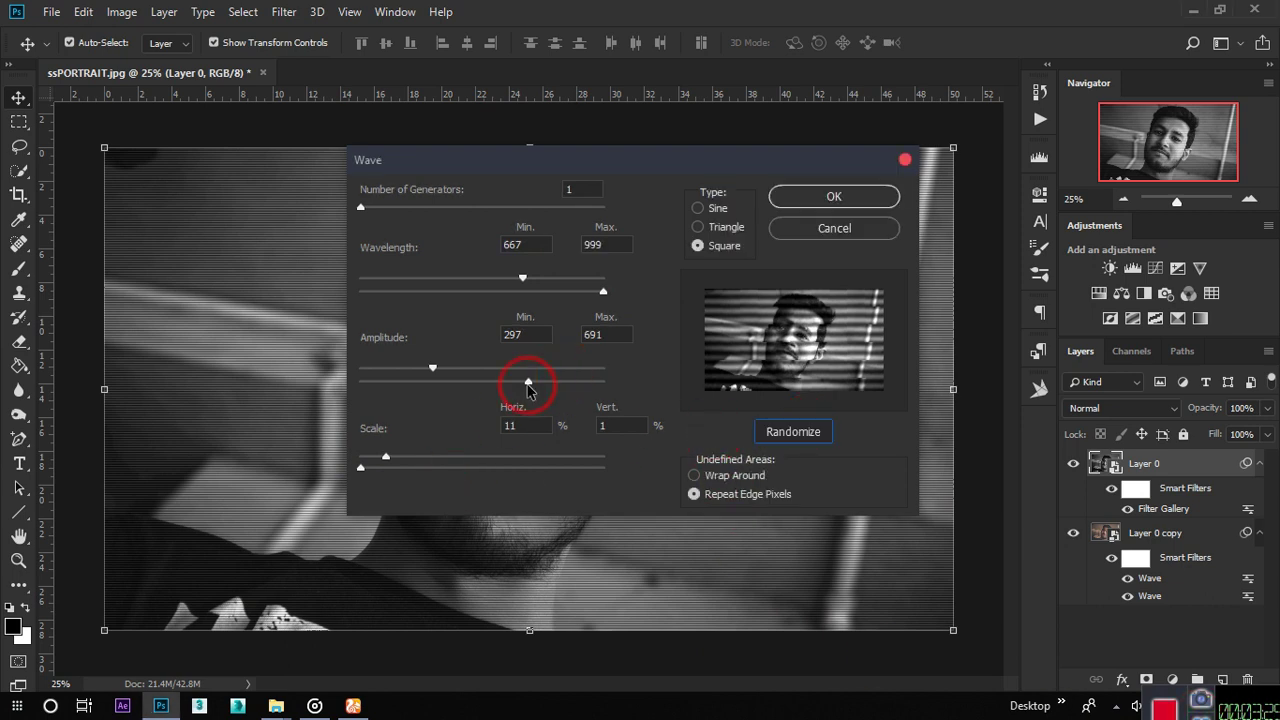
{"action": "left_click_drag", "start_coordinate": [514, 388], "coordinate": [455, 410]}
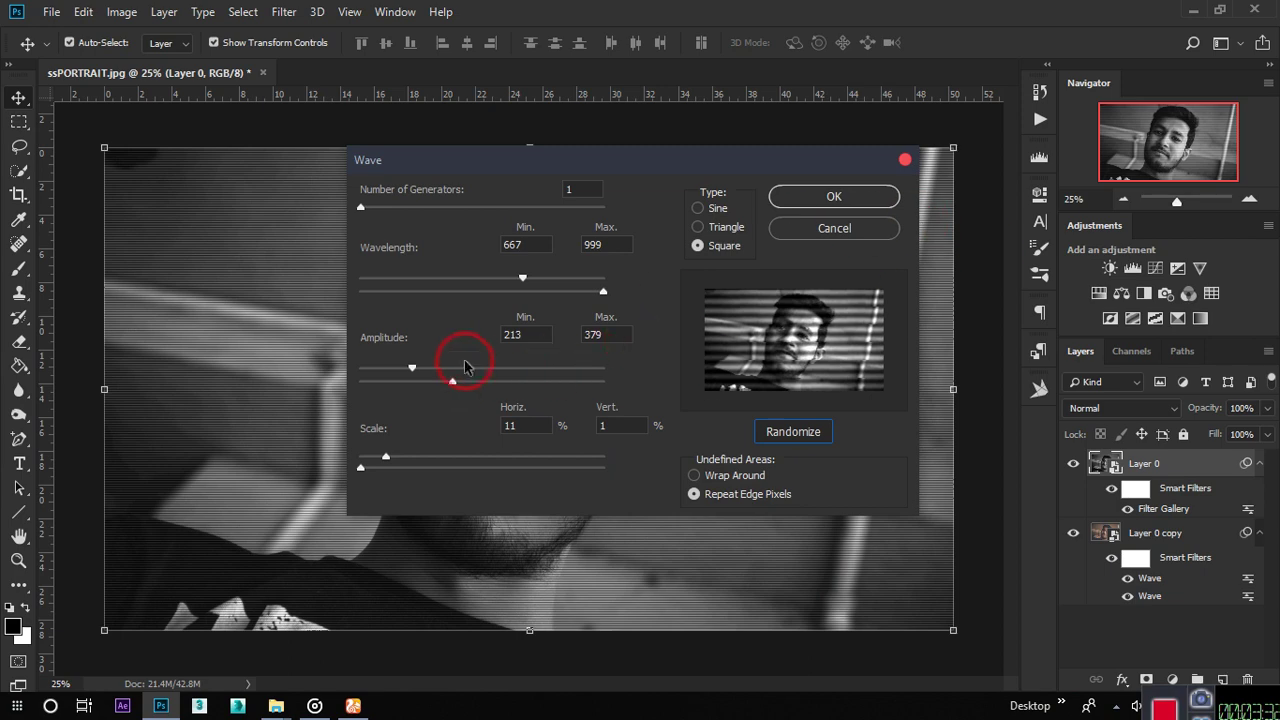
{"action": "left_click_drag", "start_coordinate": [412, 368], "coordinate": [297, 380]}
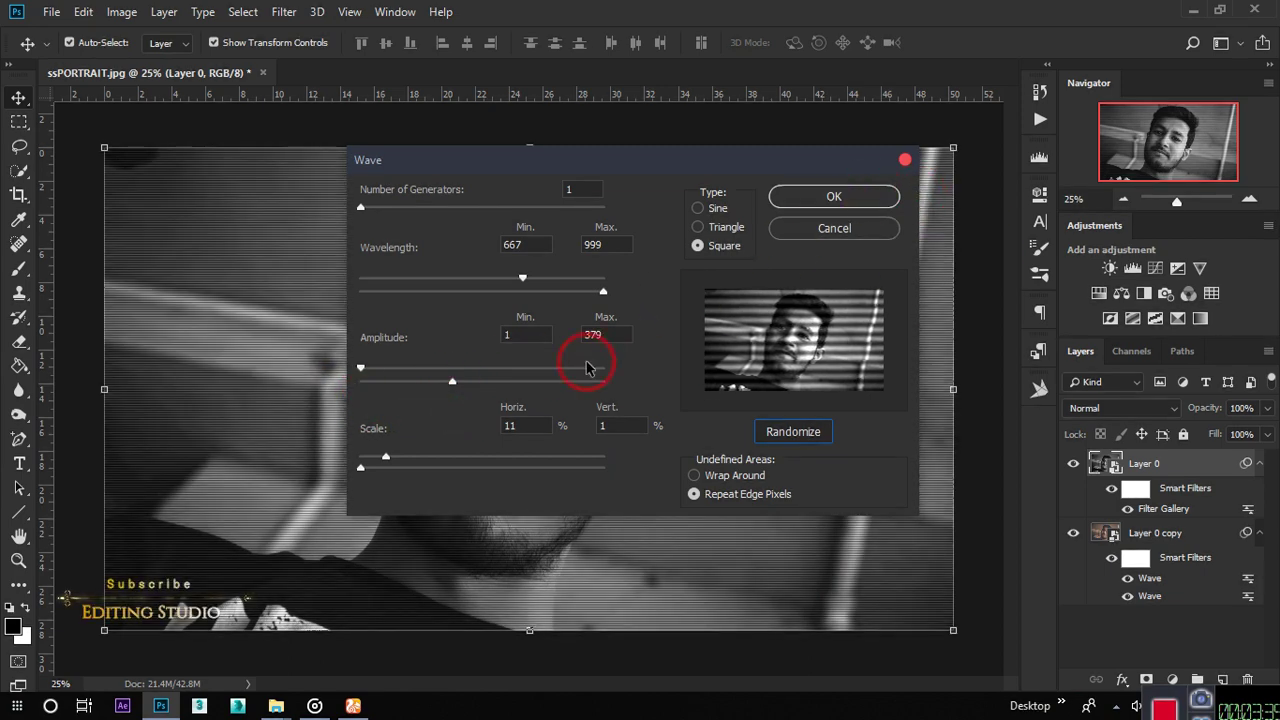
{"action": "left_click_drag", "start_coordinate": [452, 385], "coordinate": [527, 403]}
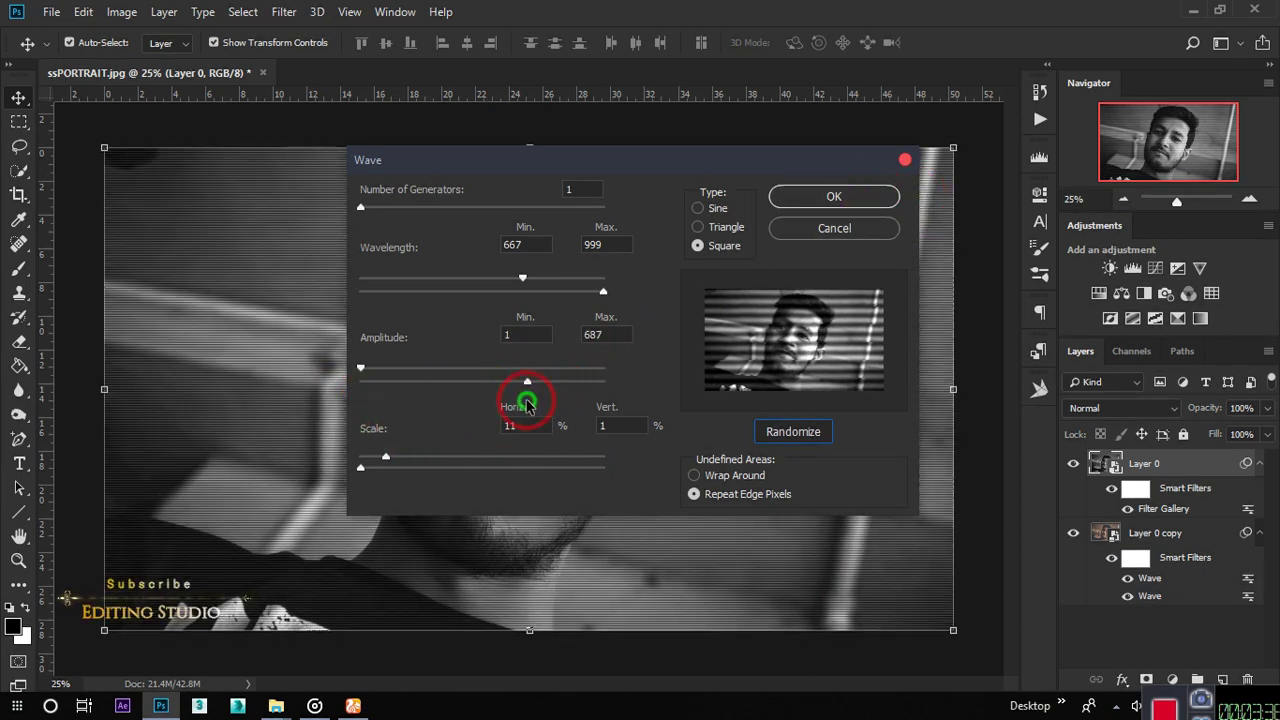
{"action": "left_click", "coordinate": [862, 200]}
{"action": "scroll", "coordinate": [540, 380], "scroll_direction": "down", "scroll_amount": 1}
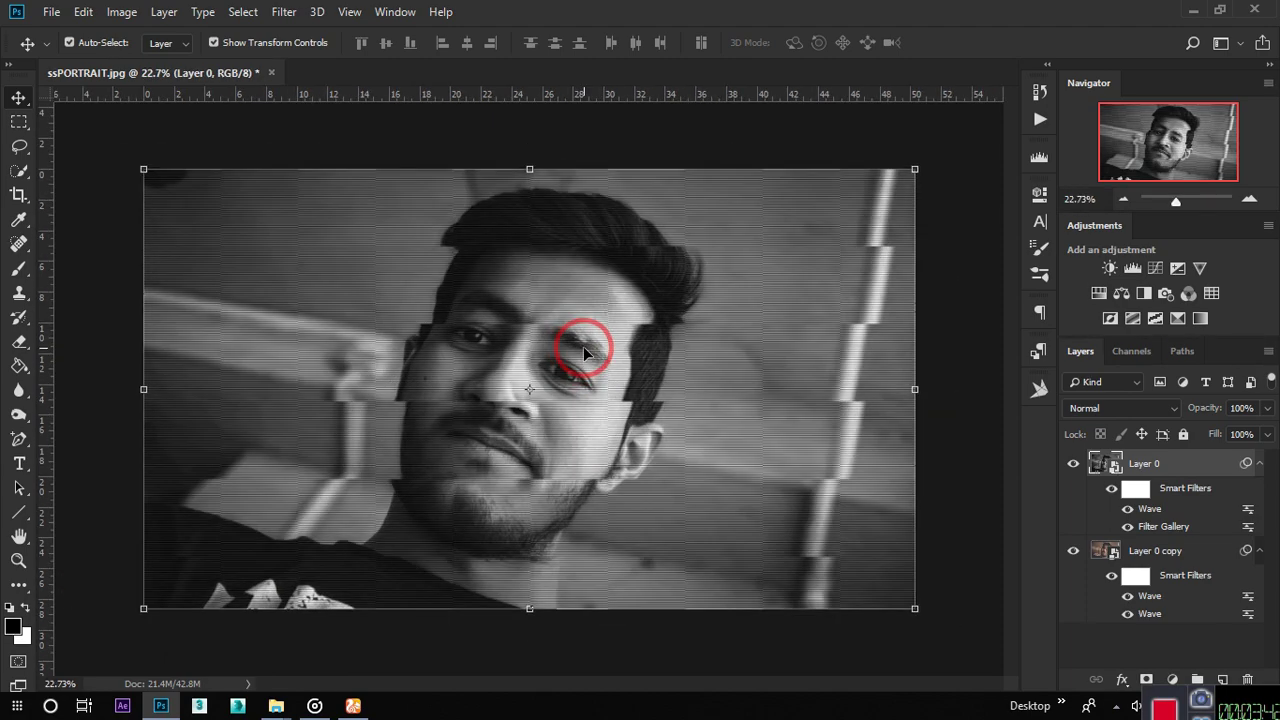
{"action": "scroll", "coordinate": [608, 377], "scroll_direction": "down", "scroll_amount": 1}
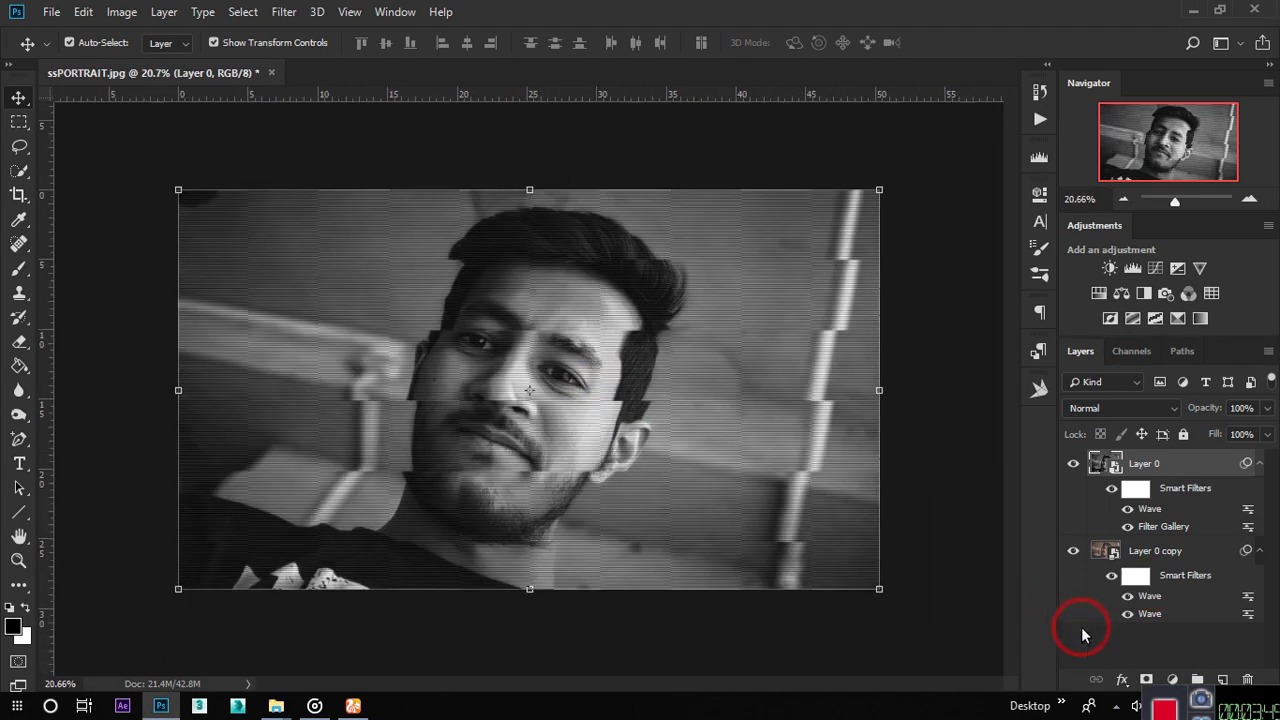
- Add a pinkish-red (ff0042) Solid Color fill layer in Darken mode
{"action": "left_click", "coordinate": [1172, 679]}
{"action": "left_click", "coordinate": [1150, 348]}
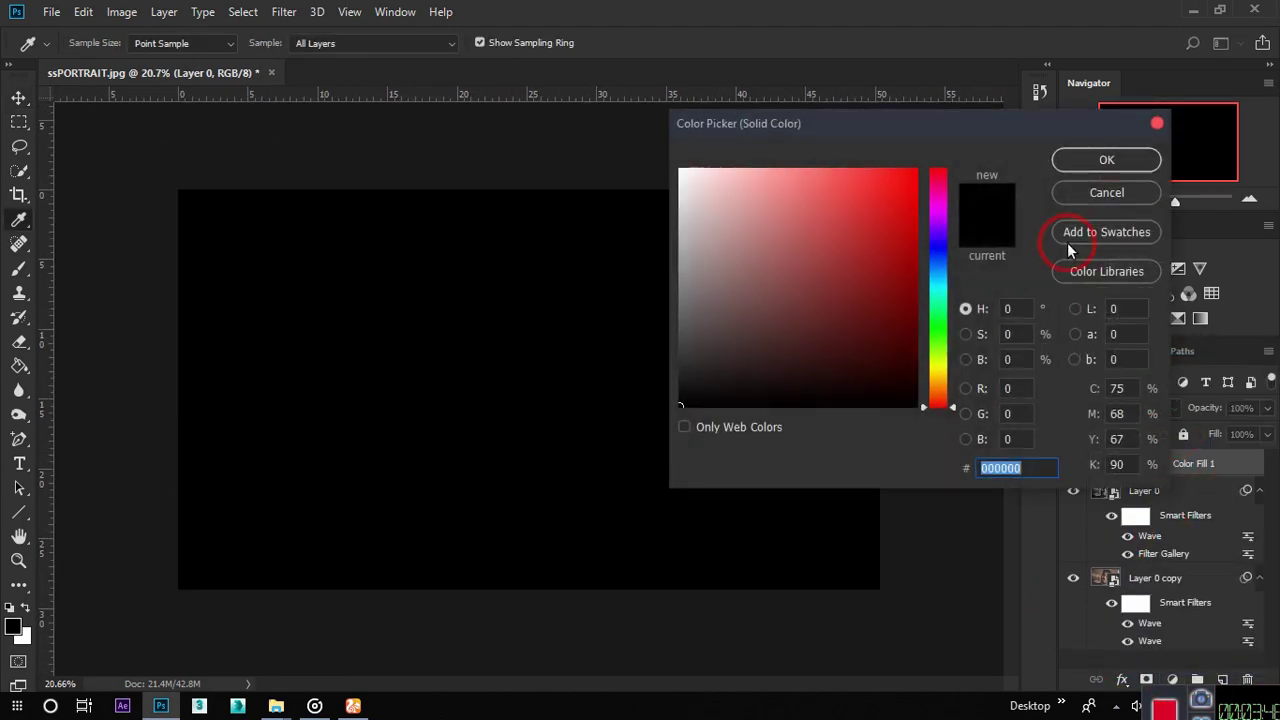
{"action": "type", "text": "ff0000"}
{"action": "left_click", "coordinate": [937, 184]}
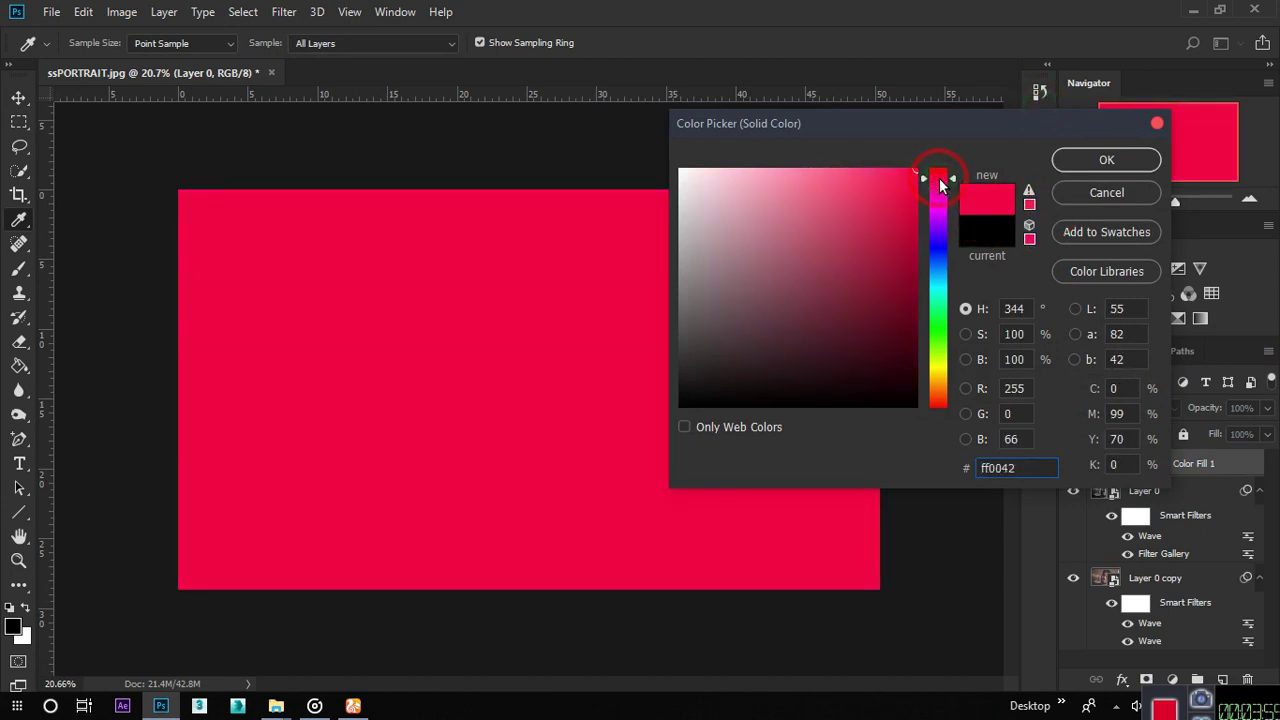
{"action": "left_click", "coordinate": [1100, 160]}
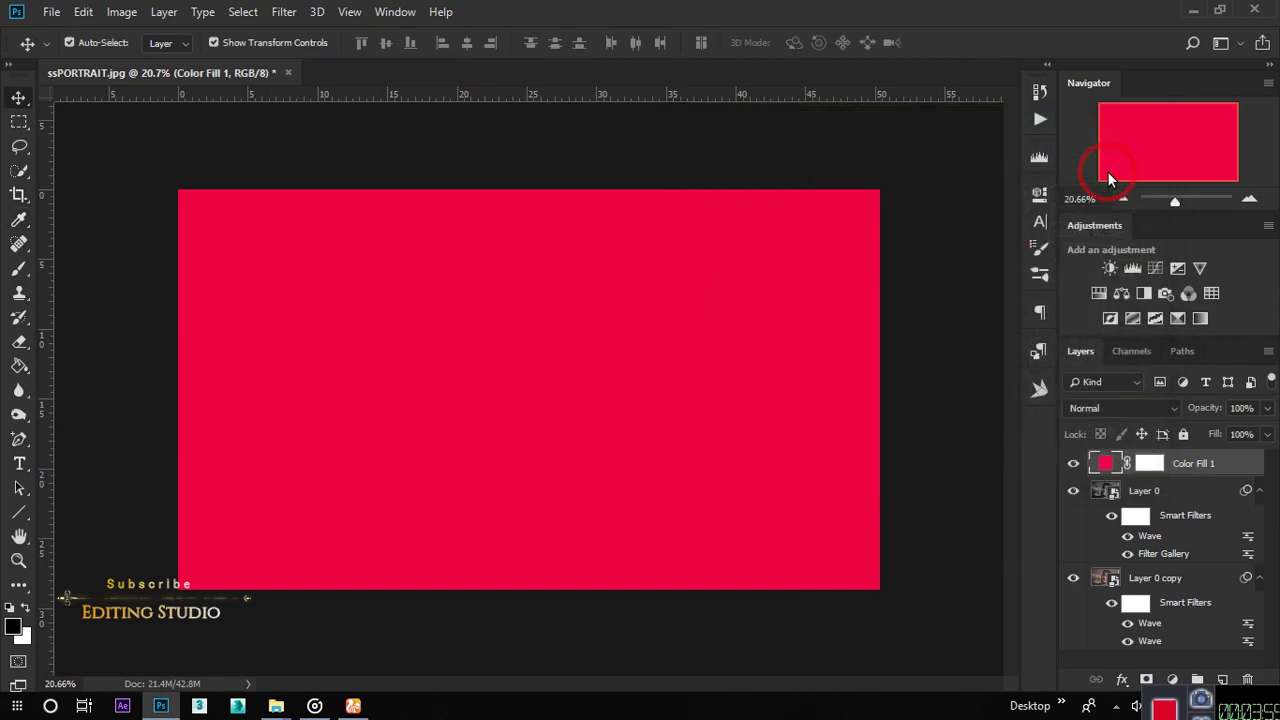
{"action": "left_click", "coordinate": [1140, 408]}
{"action": "left_click", "coordinate": [1090, 50]}
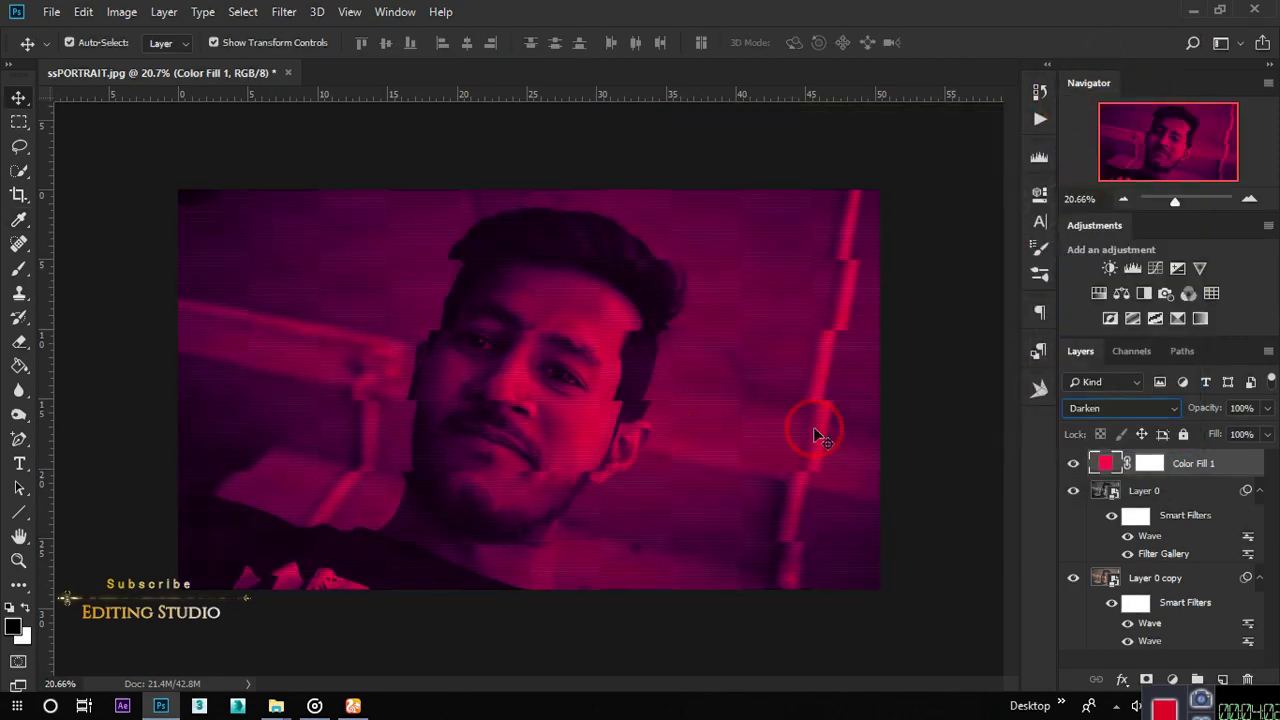
- Group the colour fill with Layer 0 as Group 1 and blend it with Lighten
{"action": "scroll", "coordinate": [548, 378], "scroll_direction": "up", "scroll_amount": 1}
{"action": "scroll", "coordinate": [551, 366], "scroll_direction": "down", "scroll_amount": 2}
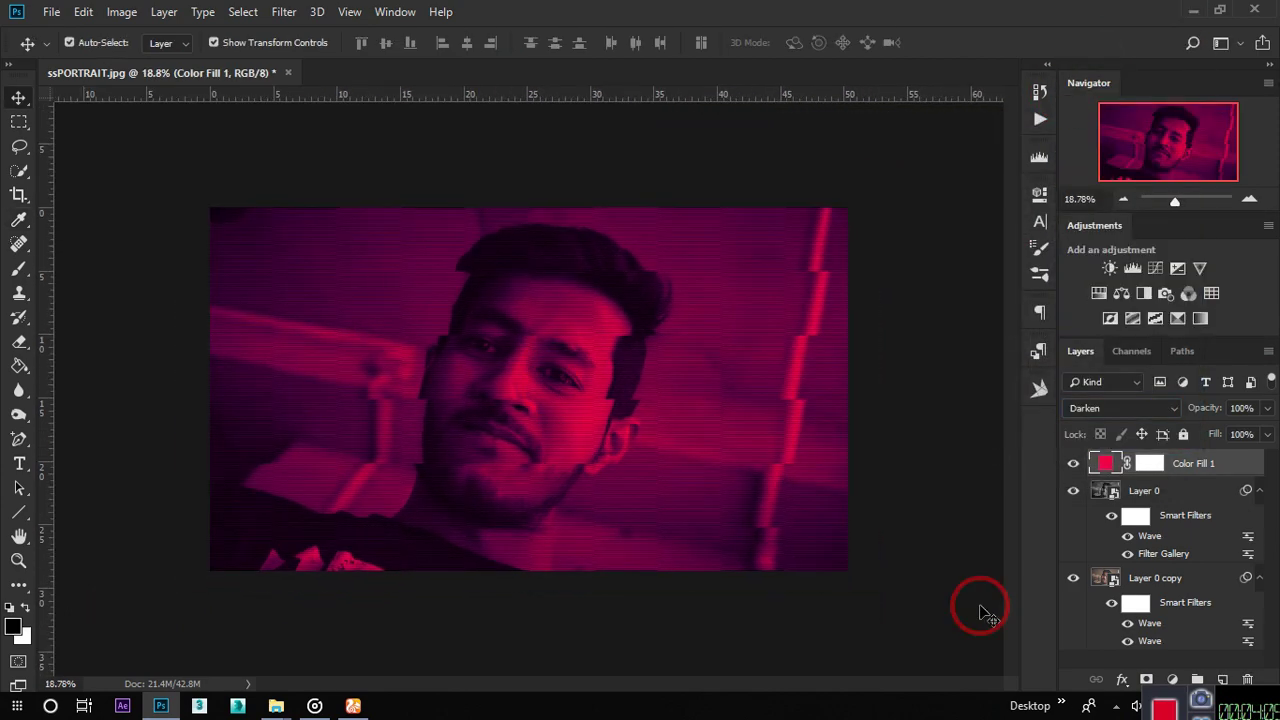
{"action": "left_click", "coordinate": [1214, 494]}
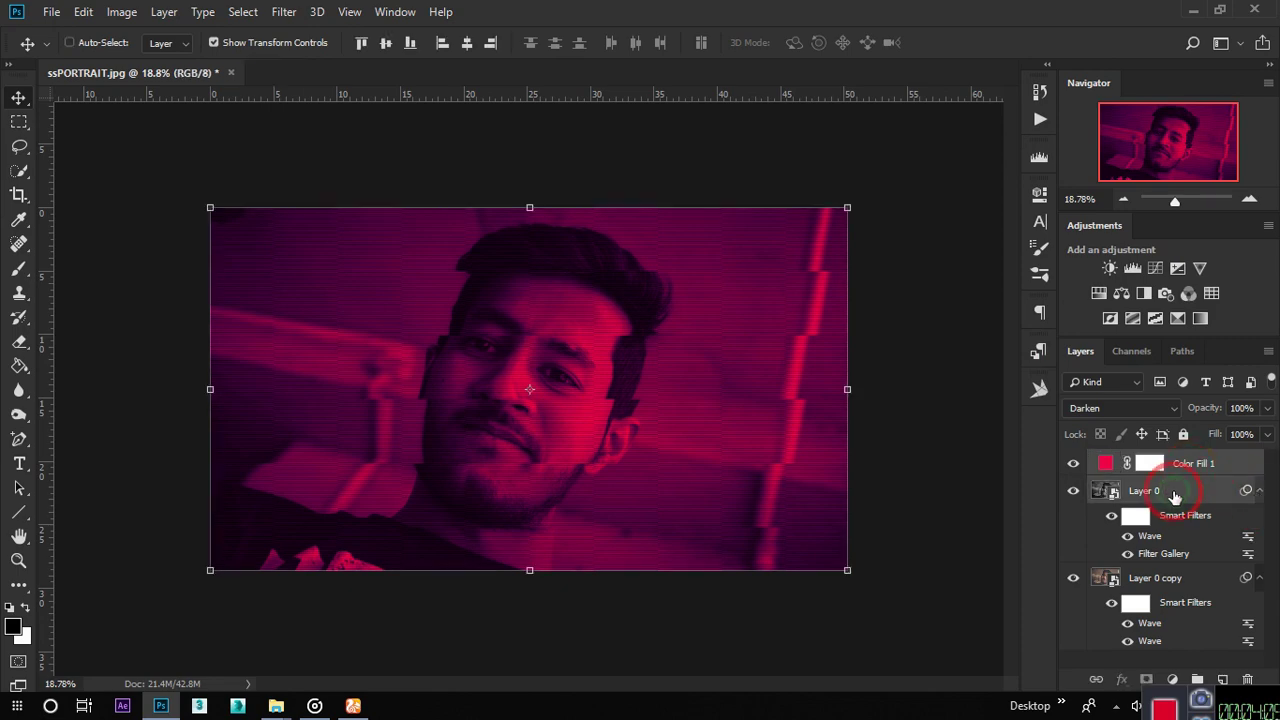
{"action": "right_click", "coordinate": [1212, 492]}
{"action": "left_click", "coordinate": [1210, 490]}
{"action": "key", "text": "ctrl+g"}
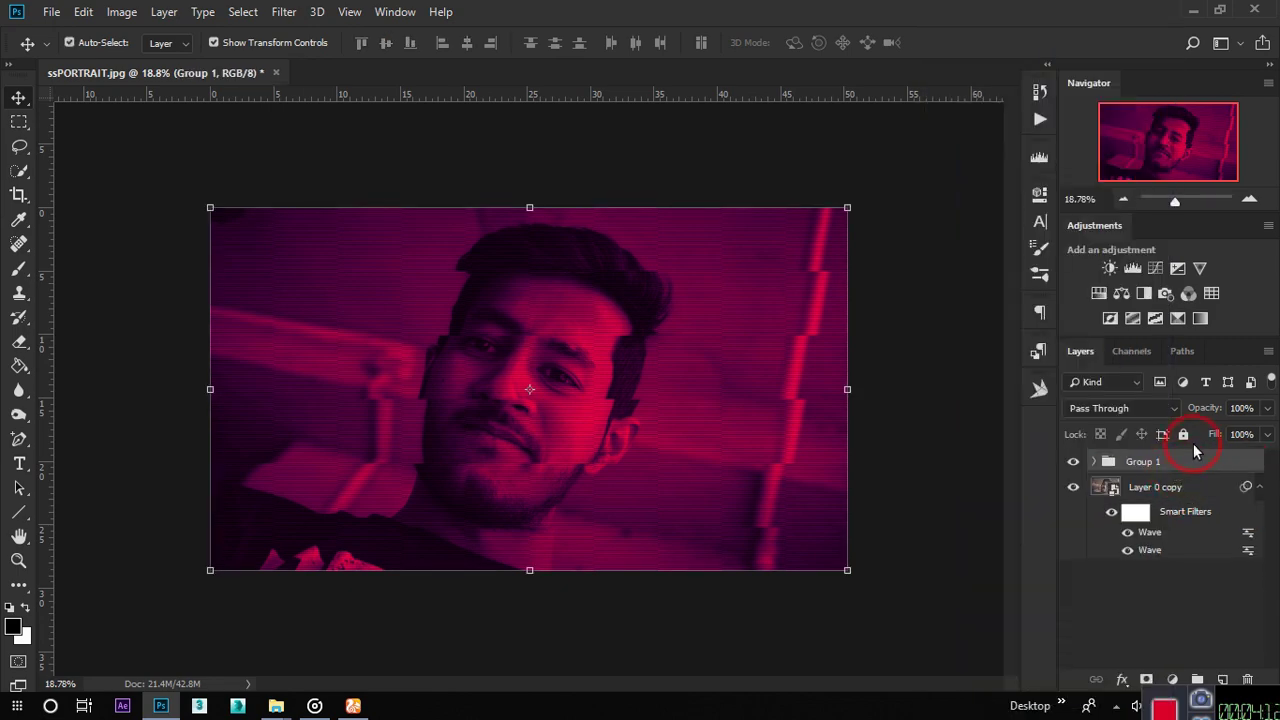
{"action": "scroll", "coordinate": [457, 386], "scroll_direction": "up", "scroll_amount": 1}
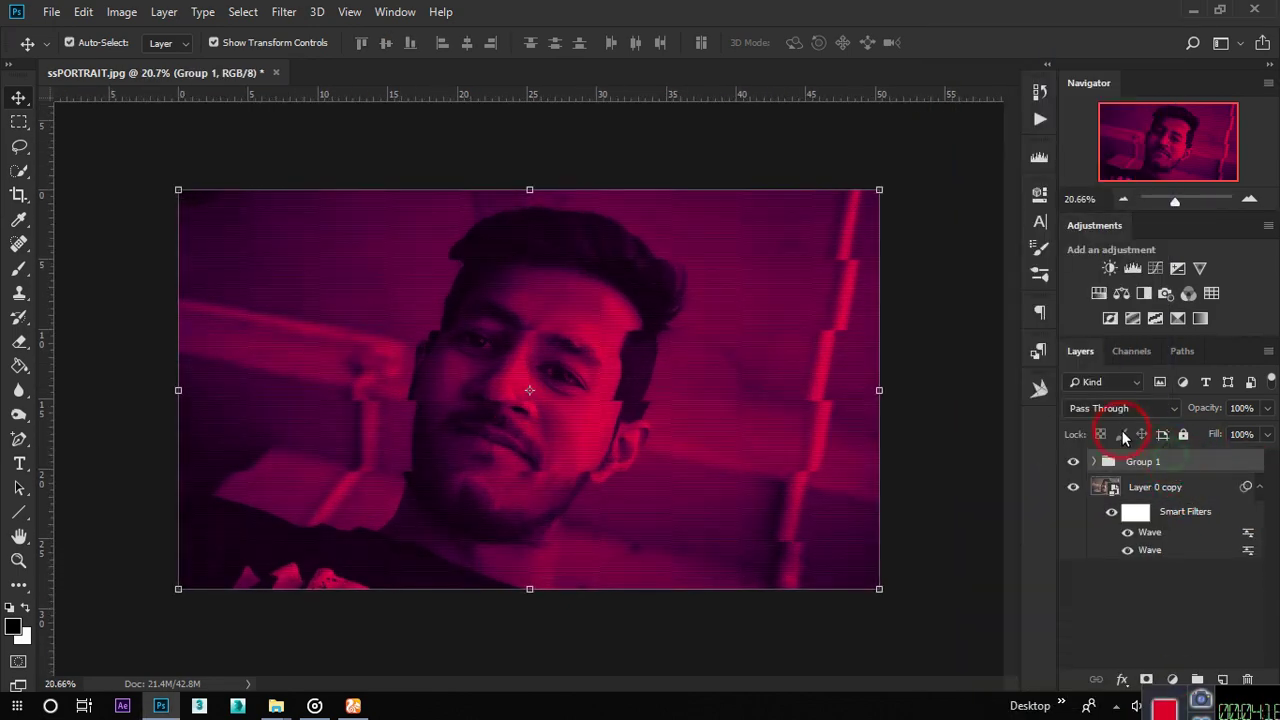
{"action": "left_click", "coordinate": [1130, 407]}
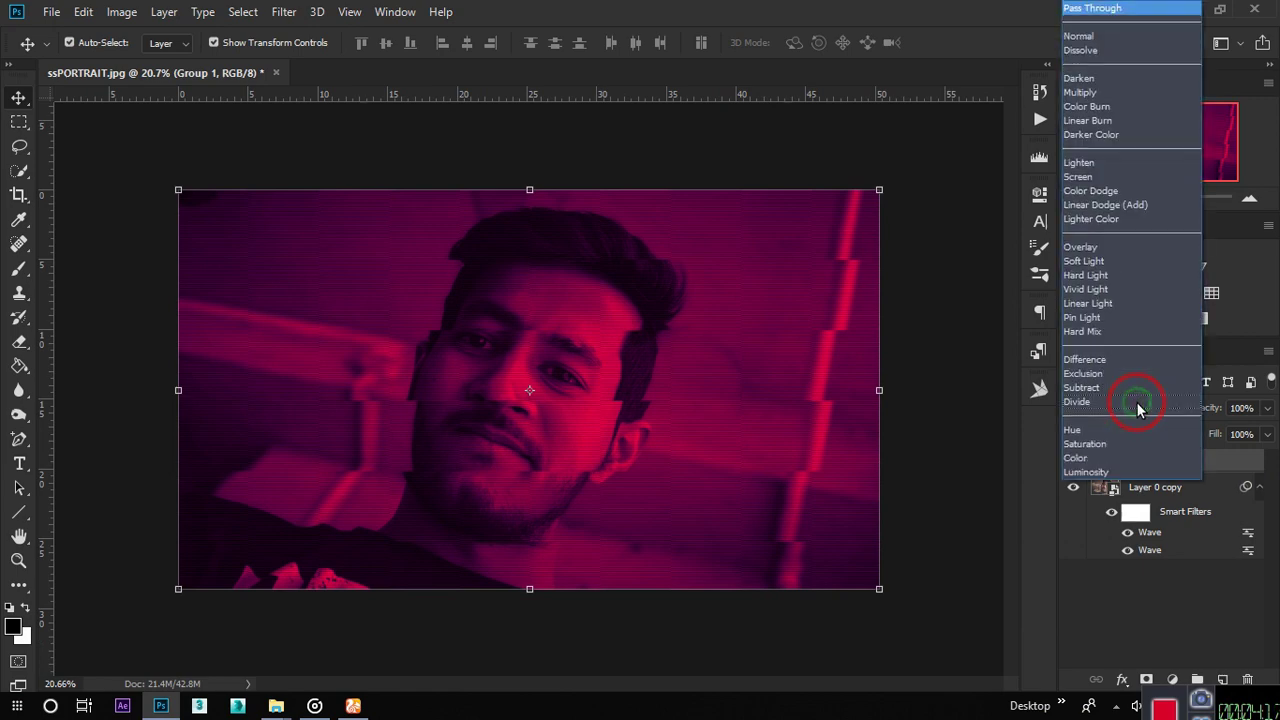
{"action": "left_click", "coordinate": [1136, 164]}
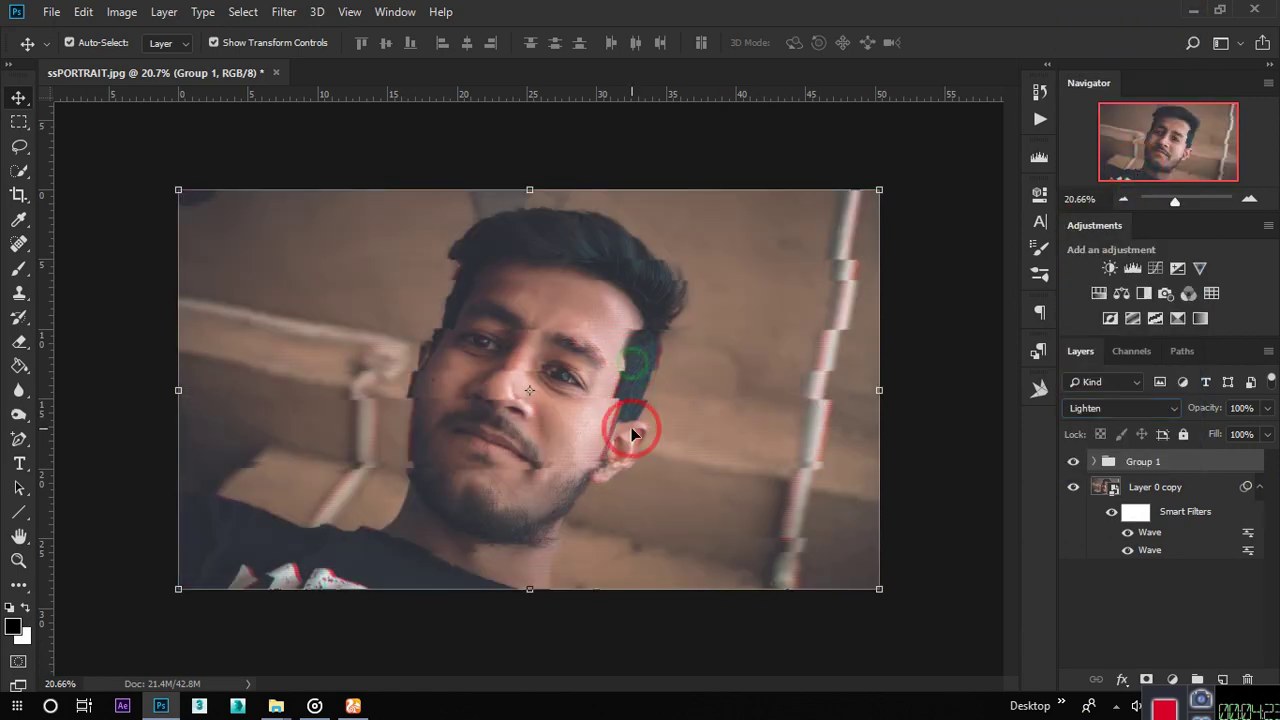
- Inspect the face close-up and name the fill layer Color effect1
{"action": "scroll", "coordinate": [631, 427], "scroll_direction": "up", "scroll_amount": 5}
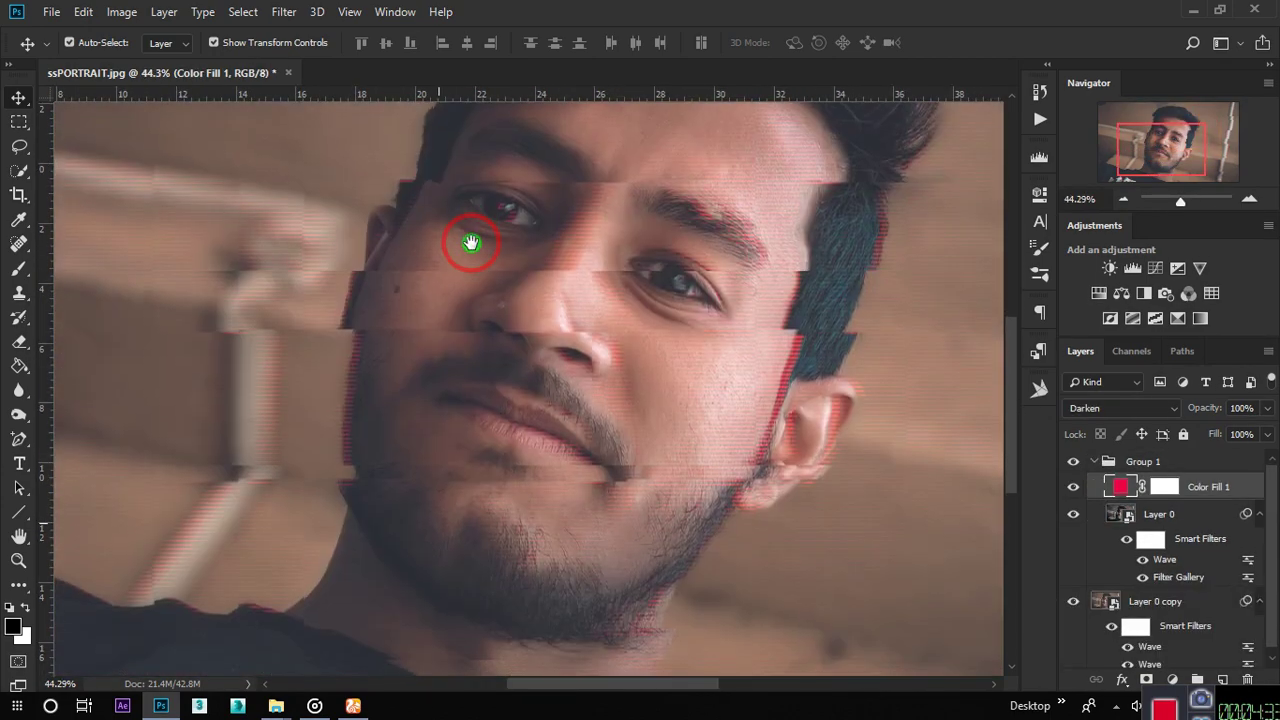
{"action": "left_click_drag", "start_coordinate": [471, 243], "coordinate": [551, 337]}
{"action": "scroll", "coordinate": [537, 363], "scroll_direction": "down", "scroll_amount": 4}
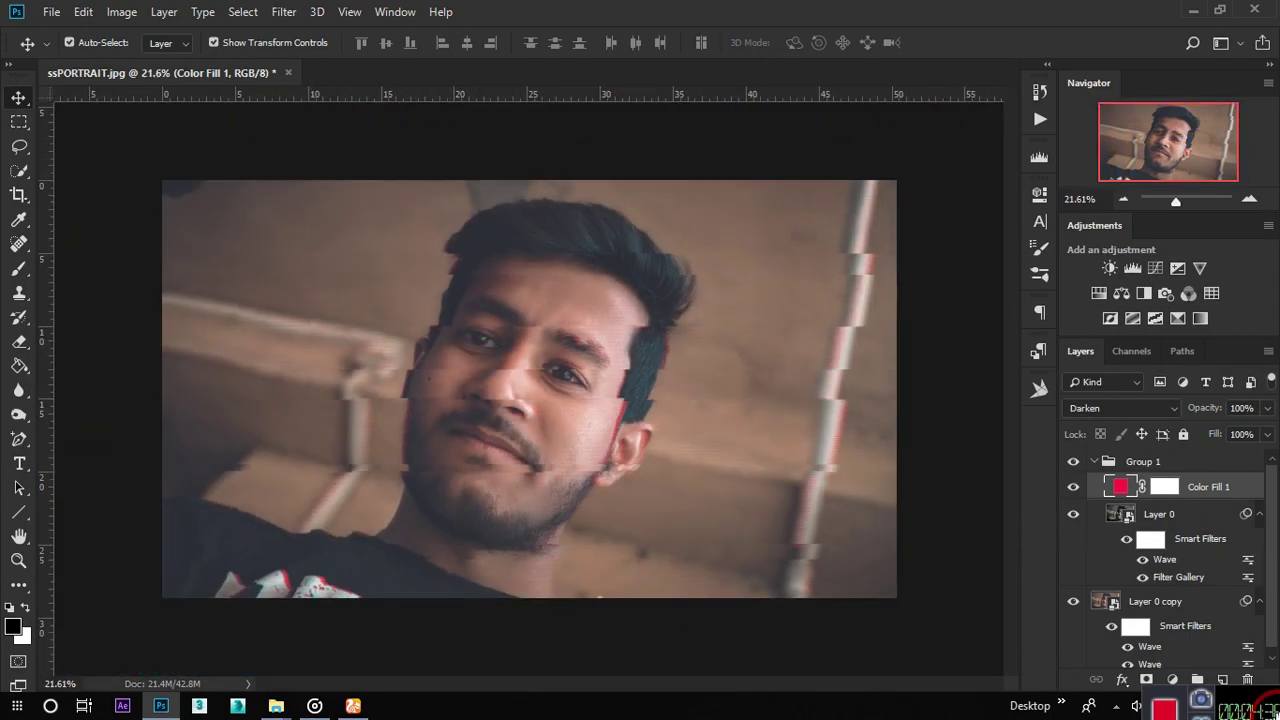
{"action": "scroll", "coordinate": [607, 462], "scroll_direction": "up", "scroll_amount": 1}
{"action": "type", "text": "effect"}
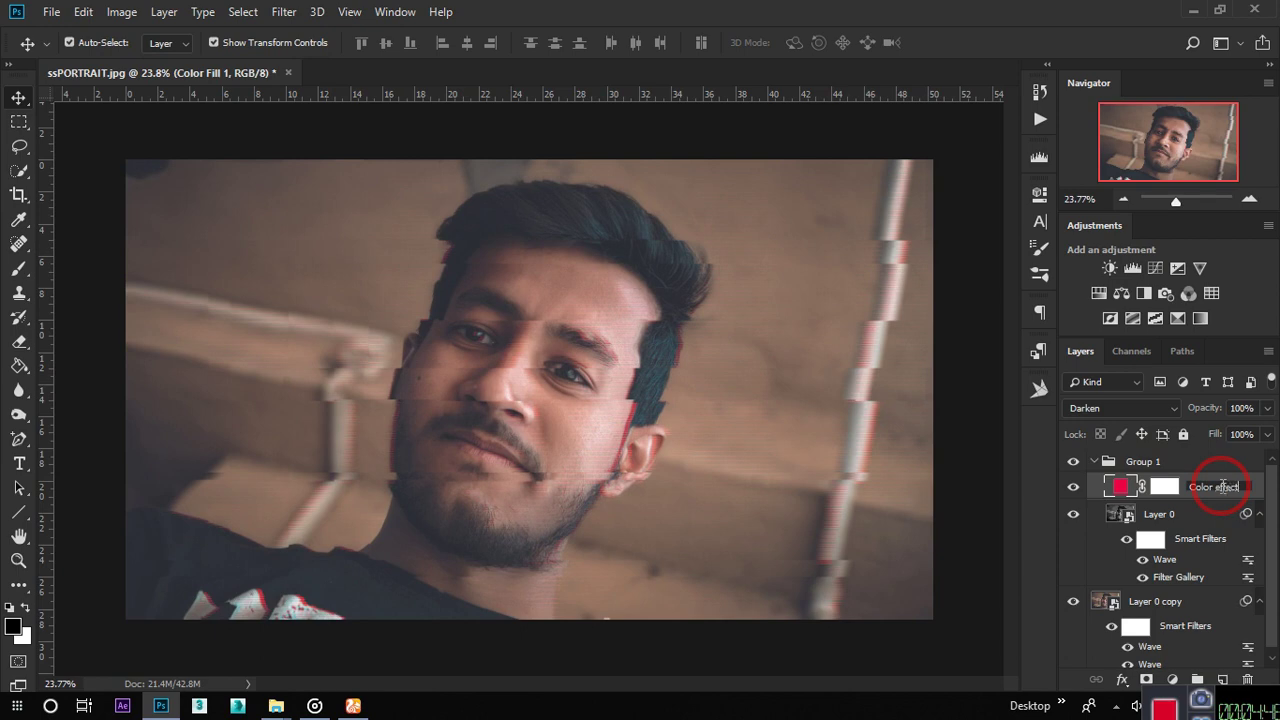
{"action": "key", "text": "Return"}
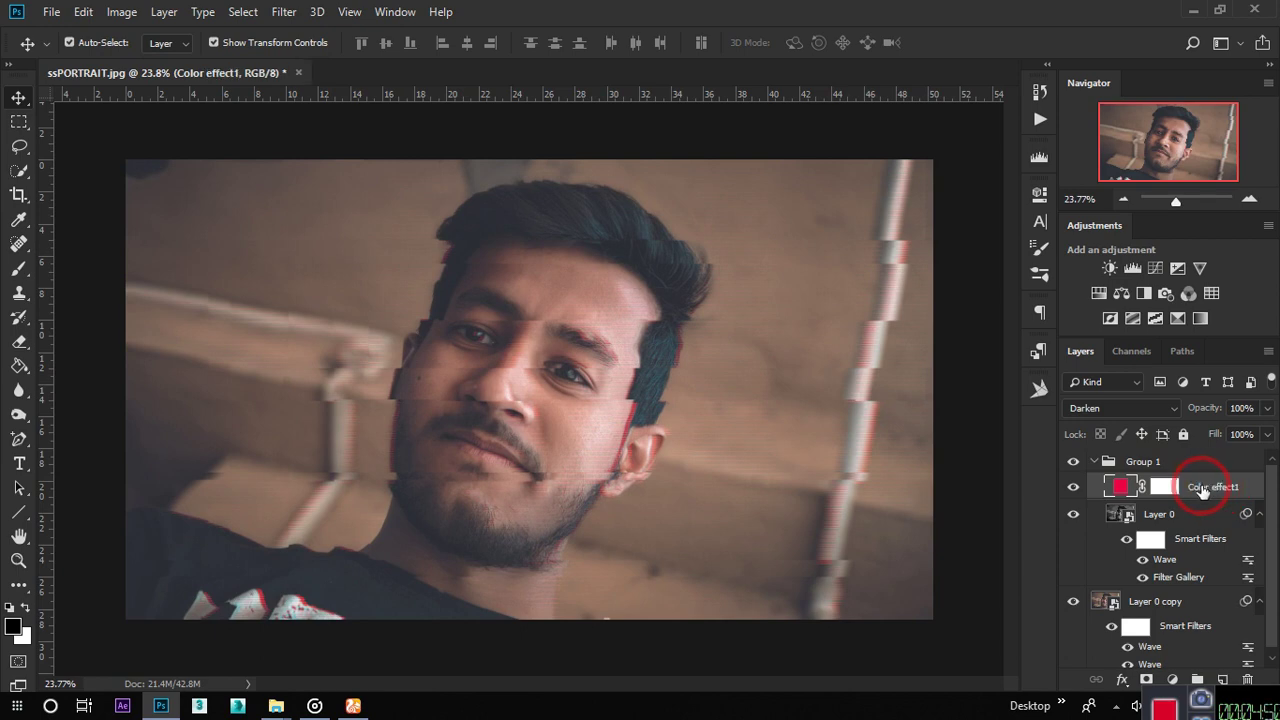
{"action": "left_click", "coordinate": [1095, 462]}
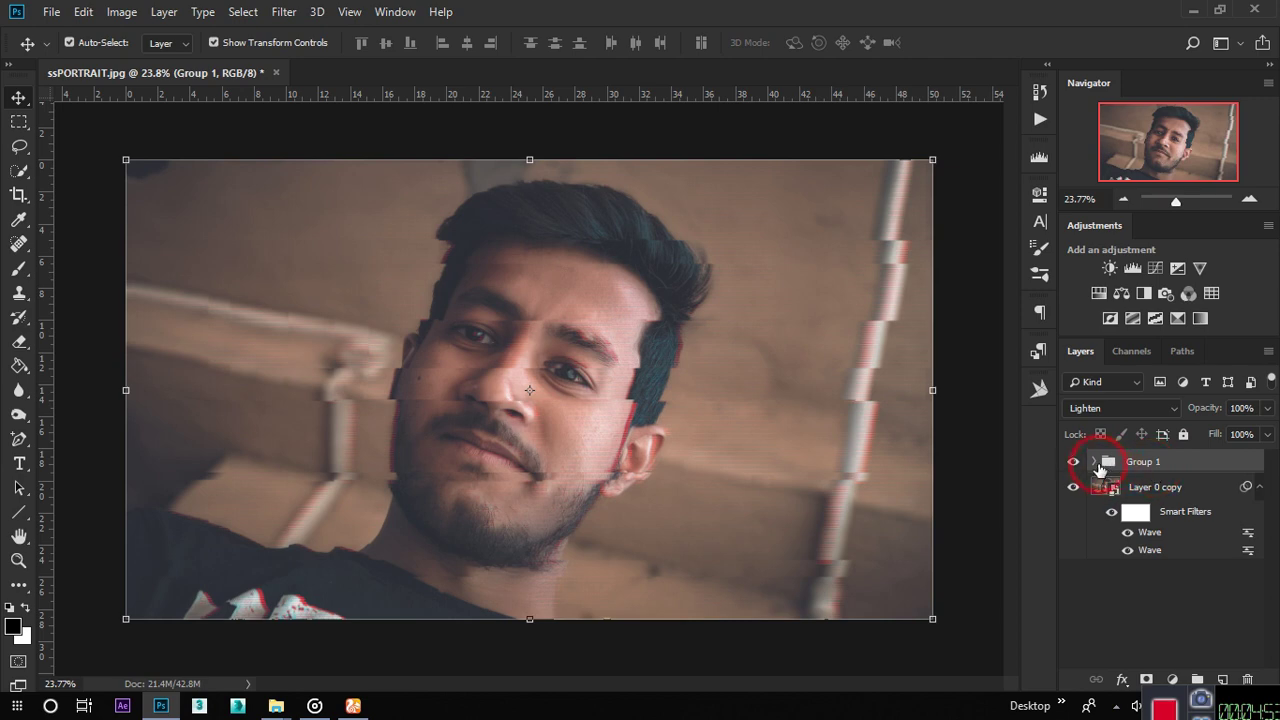
{"action": "left_click", "coordinate": [1095, 462]}
- Rename Group 1 to Color effect01, collapse it, and duplicate it as Color effect01 copy
{"action": "double_click", "coordinate": [1240, 488]}
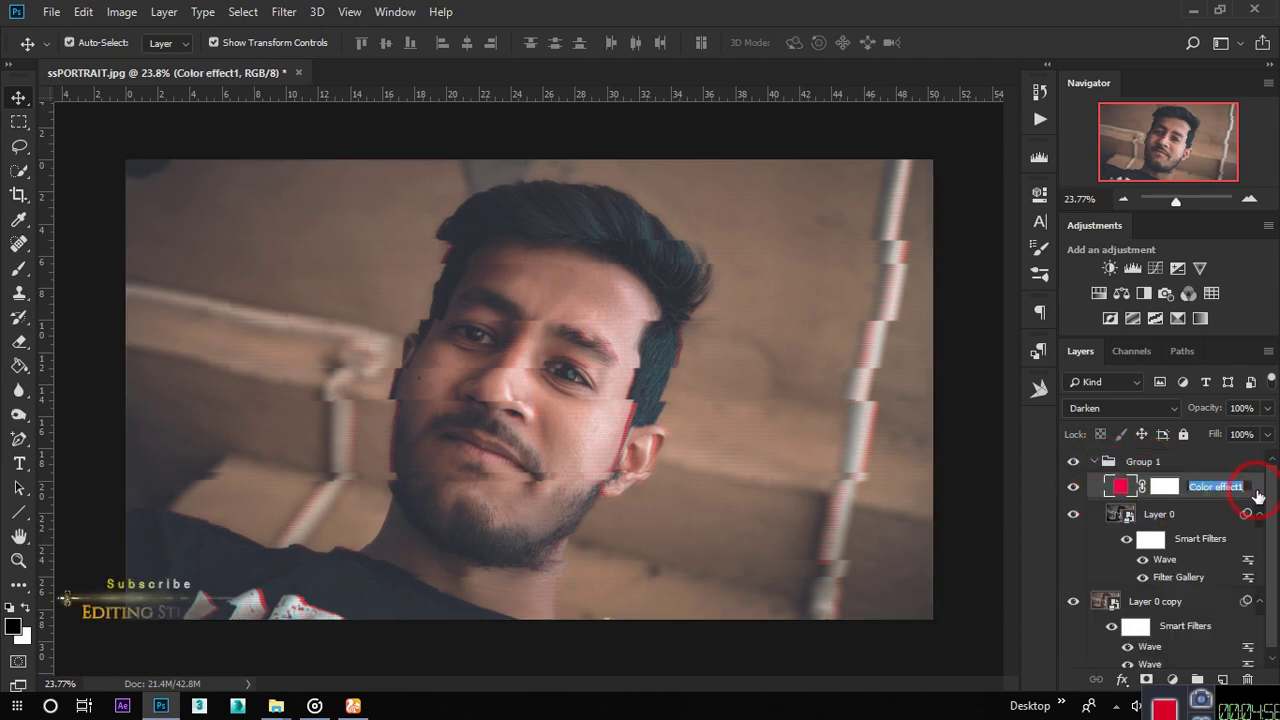
{"action": "double_click", "coordinate": [1145, 461]}
{"action": "type", "text": "Color effect01"}
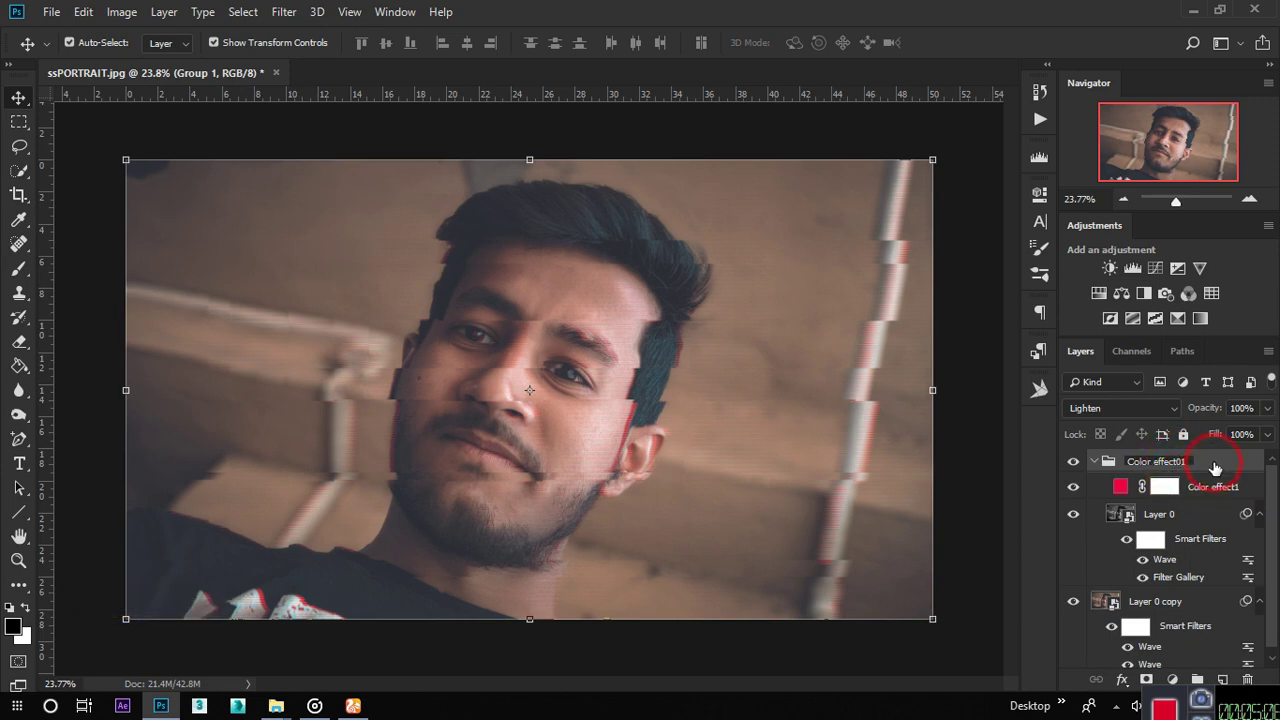
{"action": "type", "text": "01"}
{"action": "left_click", "coordinate": [1214, 468]}
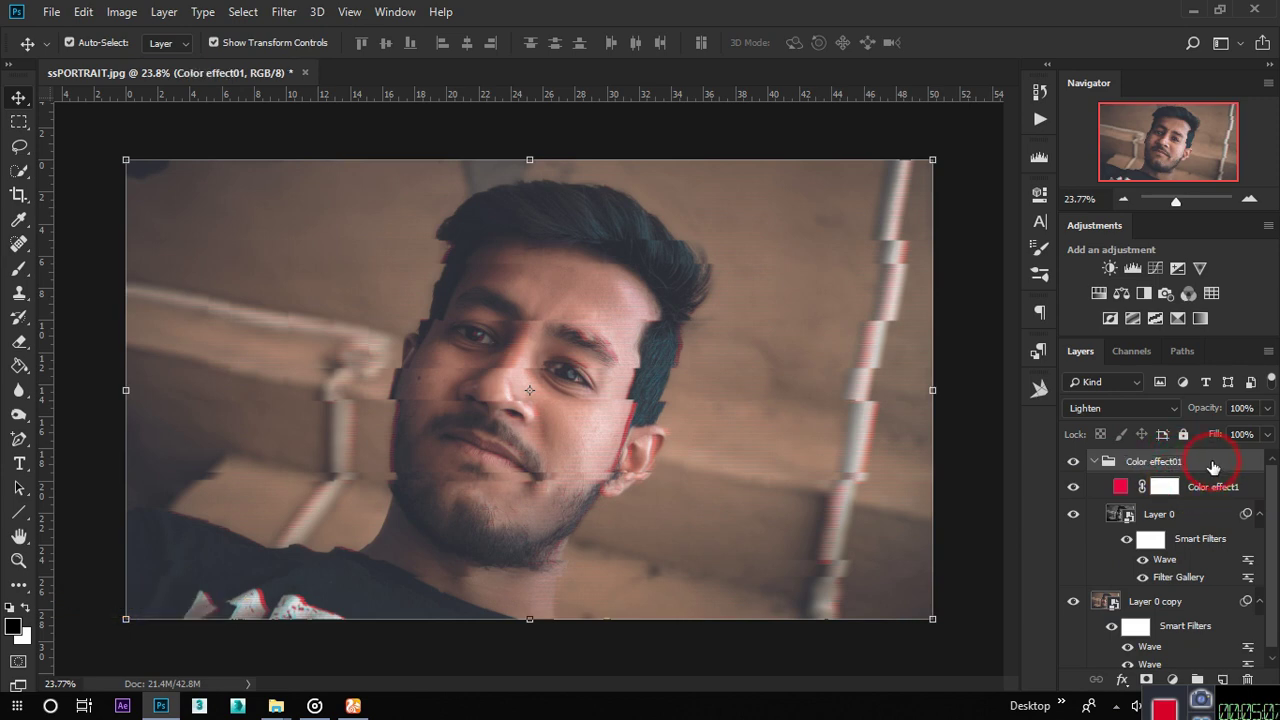
{"action": "left_click", "coordinate": [1092, 462]}
{"action": "left_click", "coordinate": [1259, 486]}
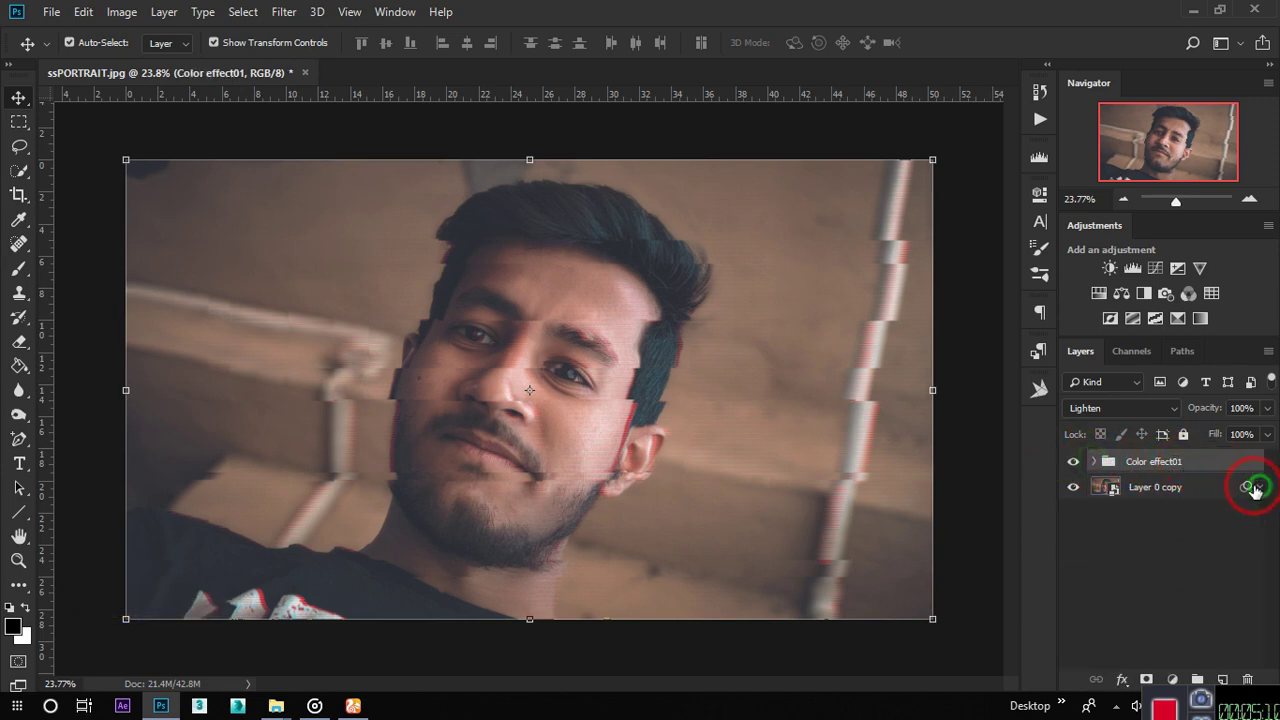
{"action": "left_click_drag", "start_coordinate": [1249, 463], "coordinate": [1222, 679]}
- Recolour the copy group's Color effect1 fill from red to a slightly darkened bright green
{"action": "left_click", "coordinate": [1118, 463]}
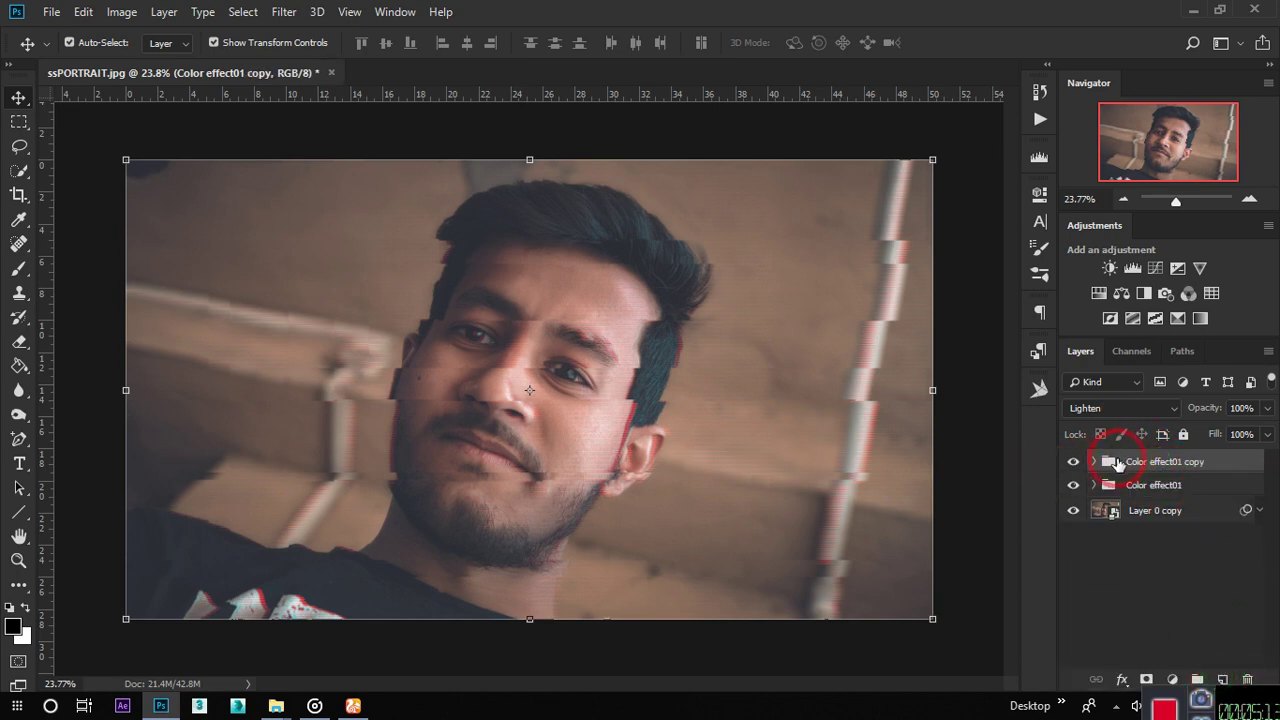
{"action": "left_click", "coordinate": [1093, 466]}
{"action": "double_click", "coordinate": [1162, 487]}
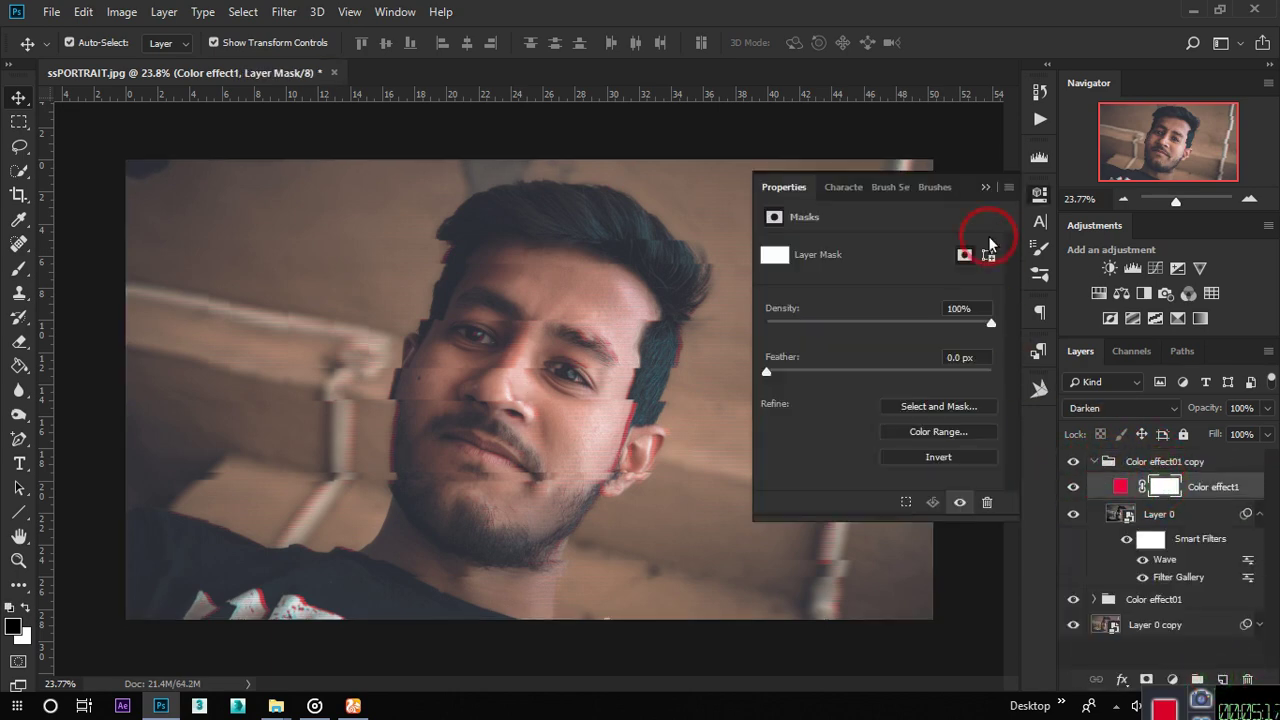
{"action": "left_click", "coordinate": [987, 189]}
{"action": "double_click", "coordinate": [1118, 489]}
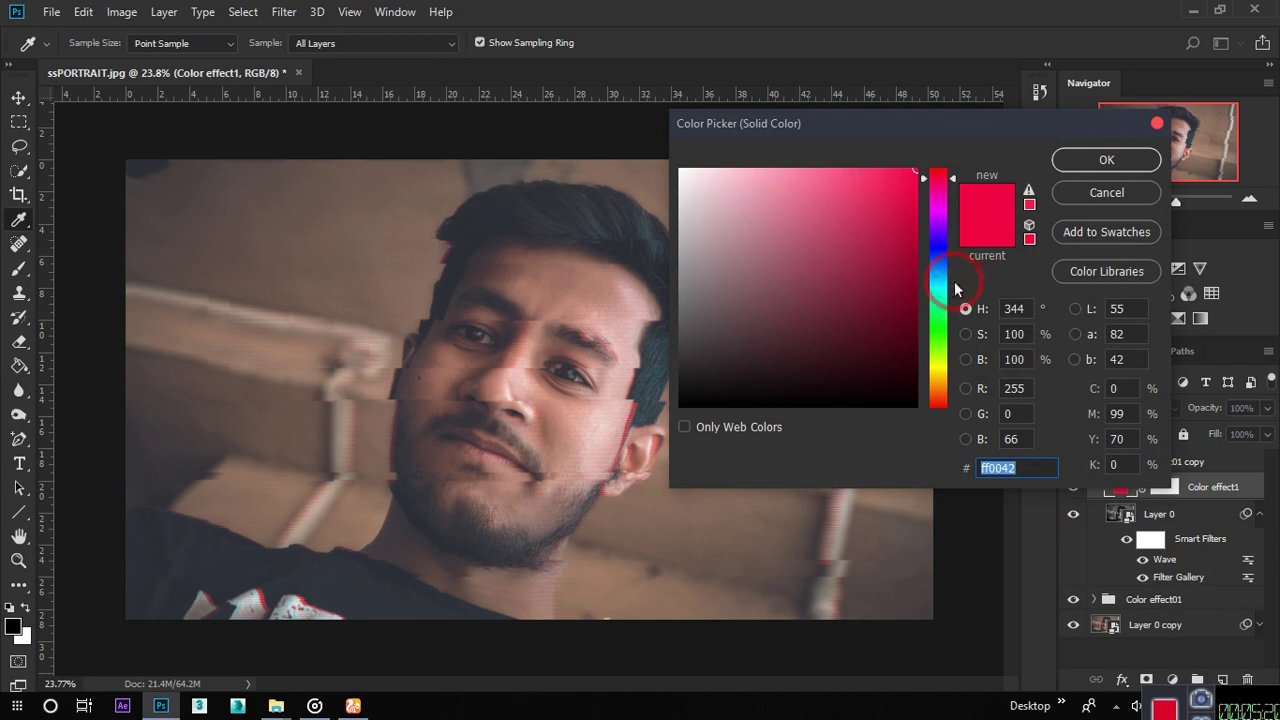
{"action": "left_click_drag", "start_coordinate": [955, 289], "coordinate": [945, 320]}
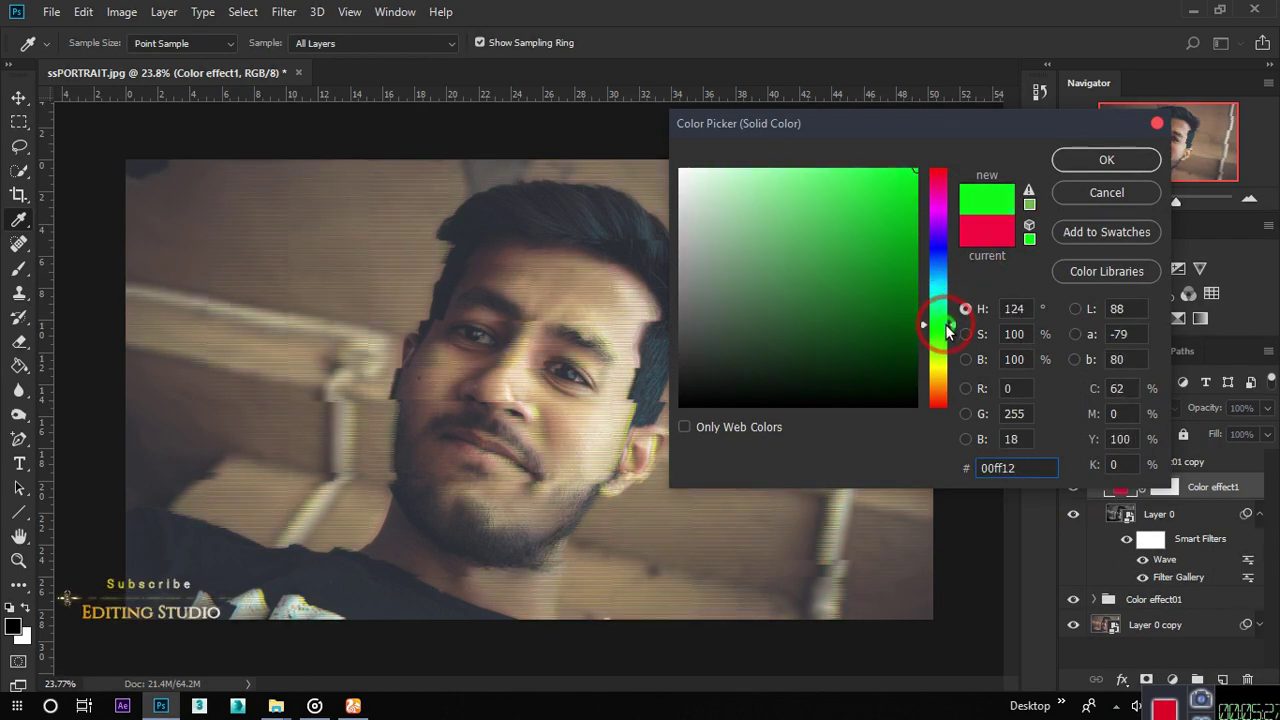
{"action": "left_click", "coordinate": [965, 335]}
{"action": "mouse_move", "coordinate": [938, 170]}
{"action": "left_mouse_down"}
{"action": "mouse_move", "coordinate": [957, 312]}
{"action": "mouse_move", "coordinate": [940, 170]}
{"action": "left_mouse_up"}
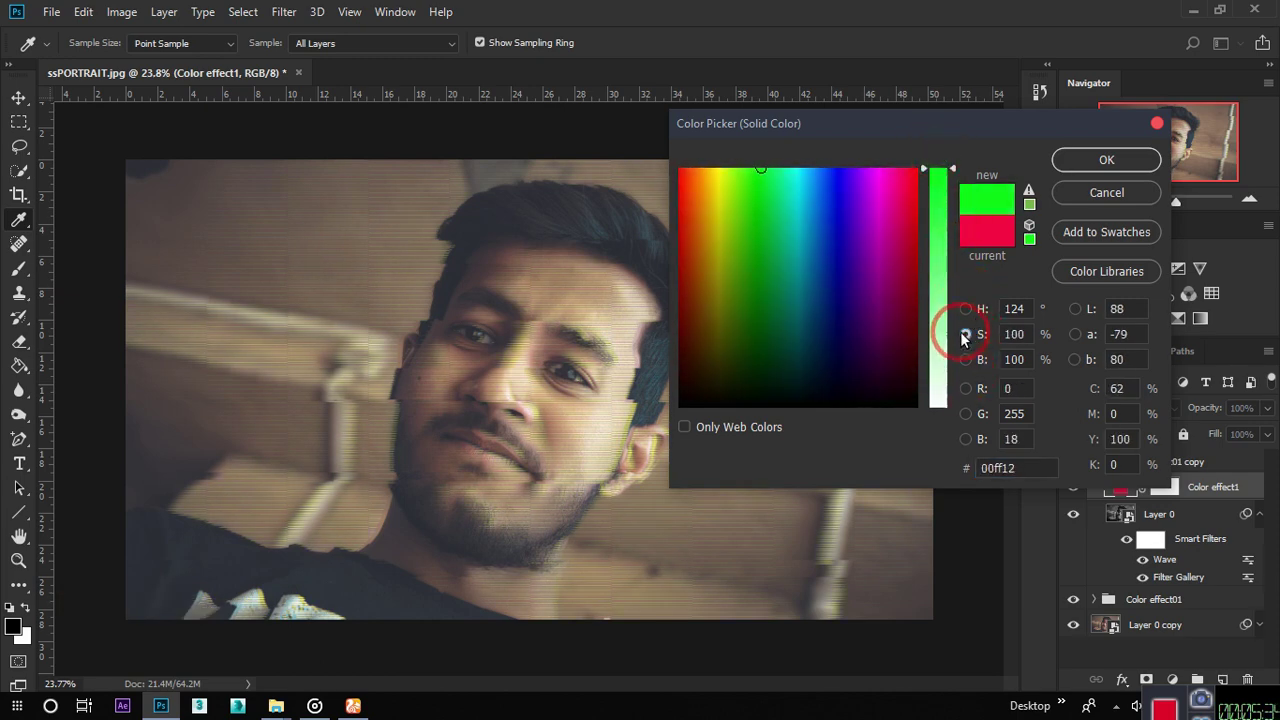
{"action": "left_click", "coordinate": [965, 360]}
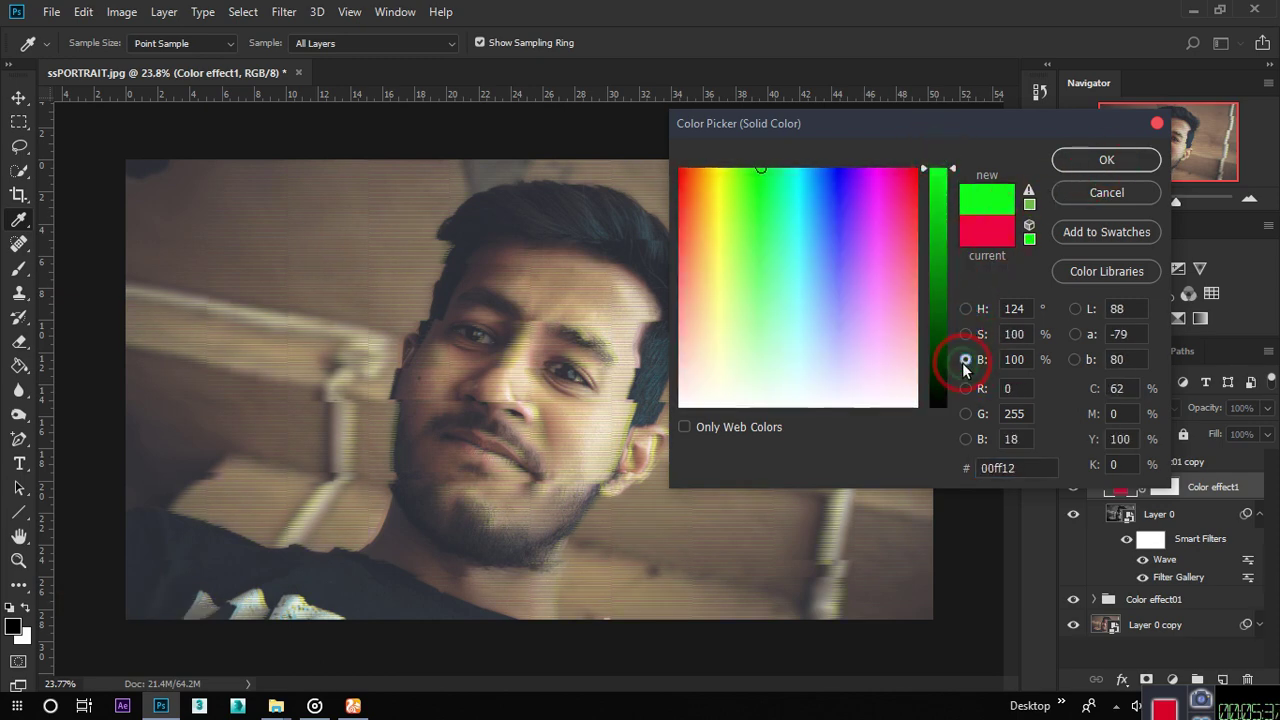
{"action": "mouse_move", "coordinate": [934, 177]}
{"action": "left_mouse_down"}
{"action": "mouse_move", "coordinate": [935, 207]}
{"action": "mouse_move", "coordinate": [937, 193]}
{"action": "left_mouse_up"}
{"action": "left_click", "coordinate": [1085, 170]}
{"action": "key", "text": "v"}
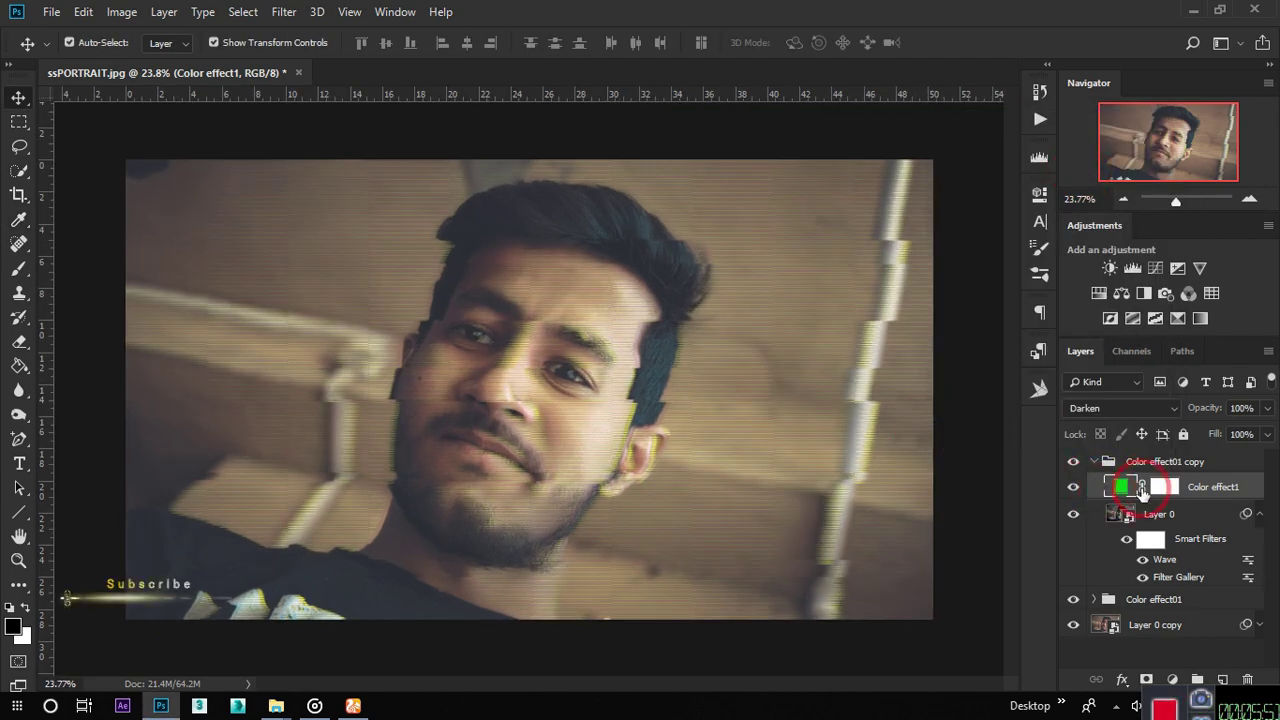
- Set Layer 0's Wave horizontal scale to 32, randomize it four times, and apply
{"action": "left_click", "coordinate": [1168, 560]}
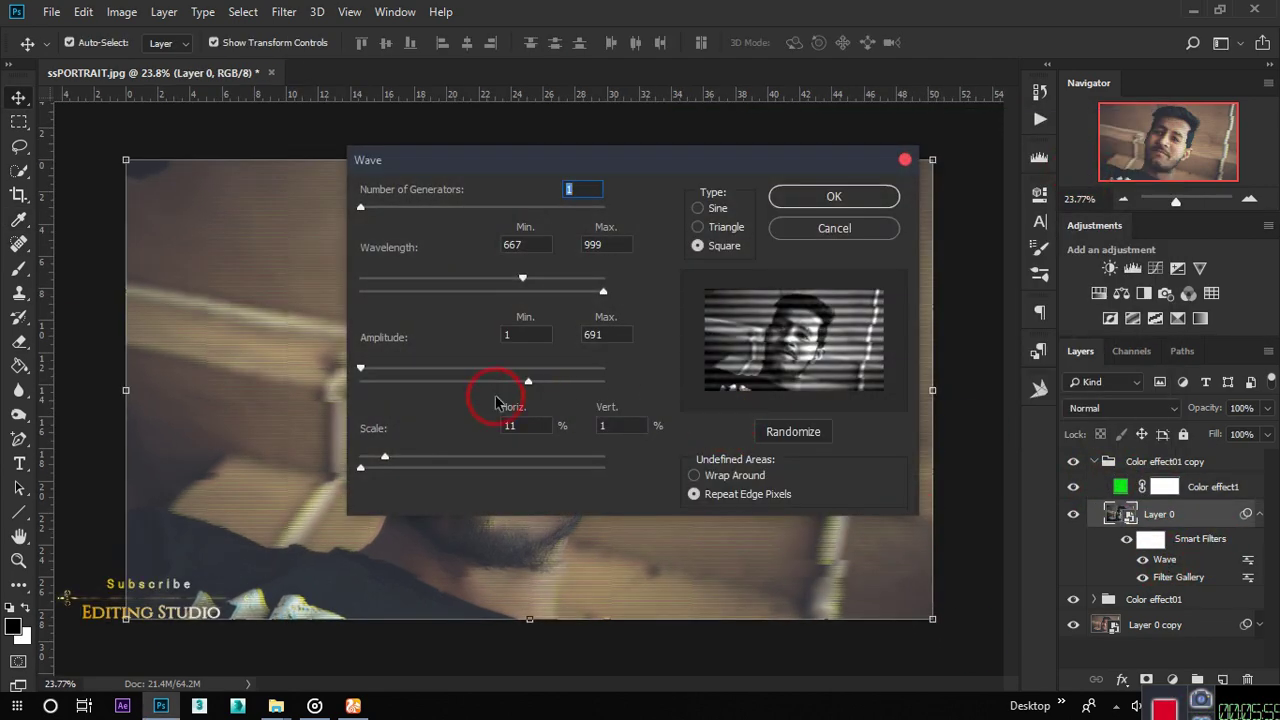
{"action": "left_click_drag", "start_coordinate": [385, 460], "coordinate": [437, 460]}
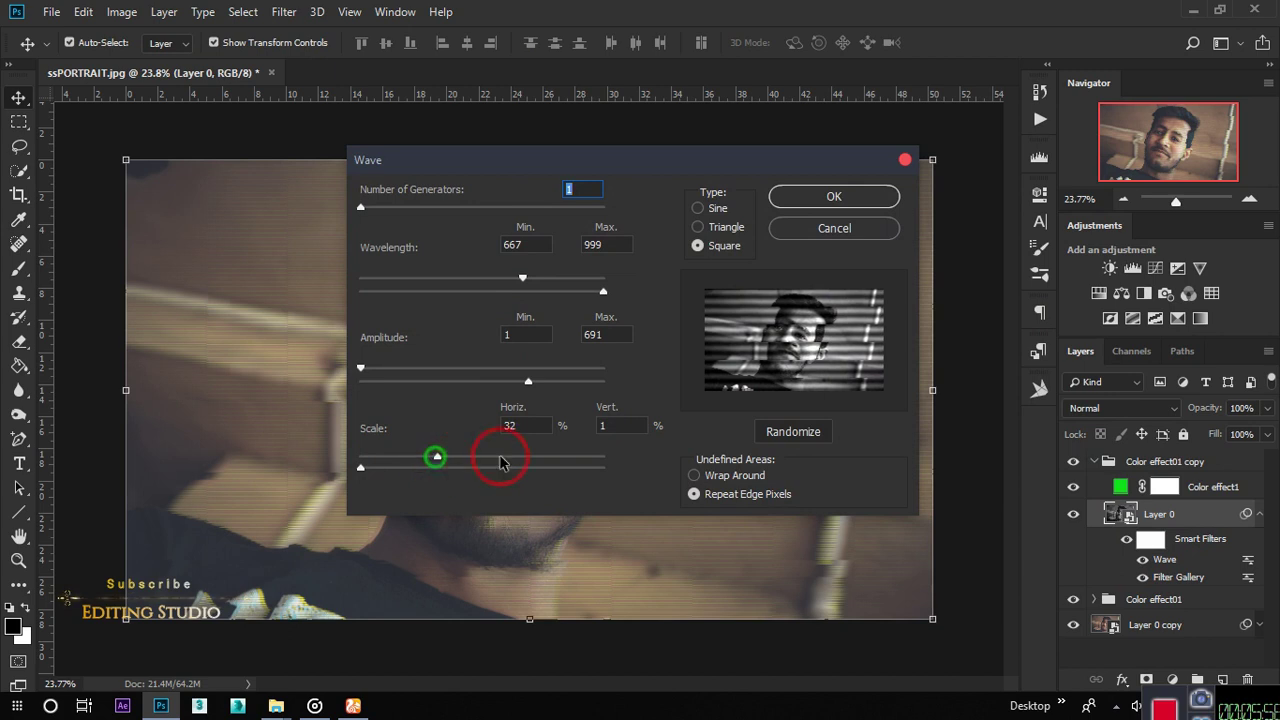
{"action": "left_click", "coordinate": [796, 431]}
{"action": "left_click", "coordinate": [798, 432]}
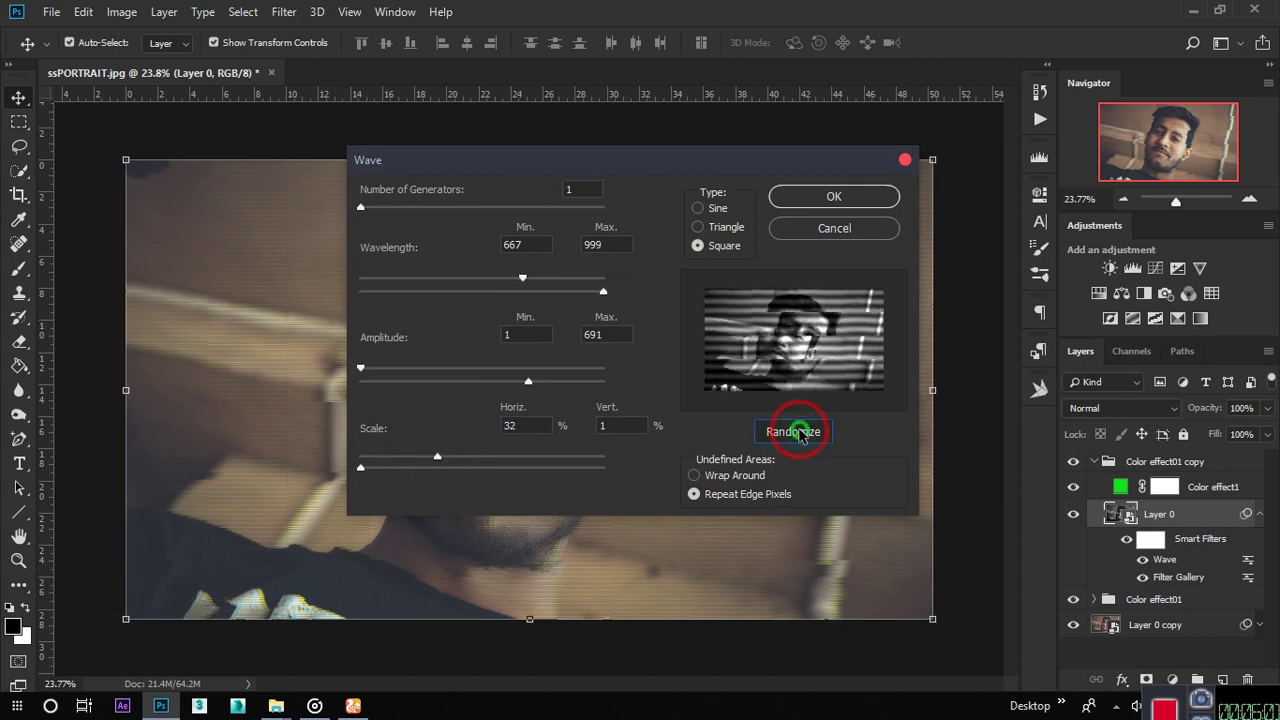
{"action": "left_click", "coordinate": [798, 432]}
{"action": "left_click", "coordinate": [798, 432]}
{"action": "left_click", "coordinate": [798, 432]}
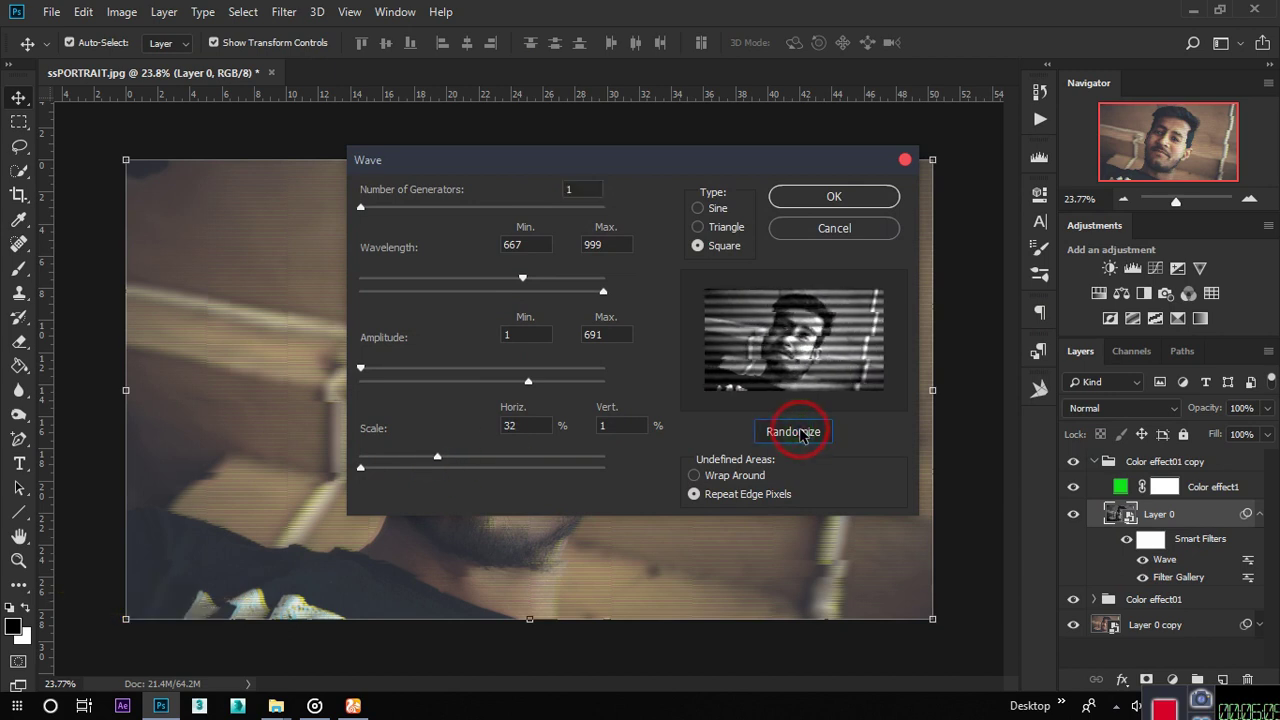
{"action": "left_click", "coordinate": [834, 197]}
{"action": "key", "text": "ctrl+0"}
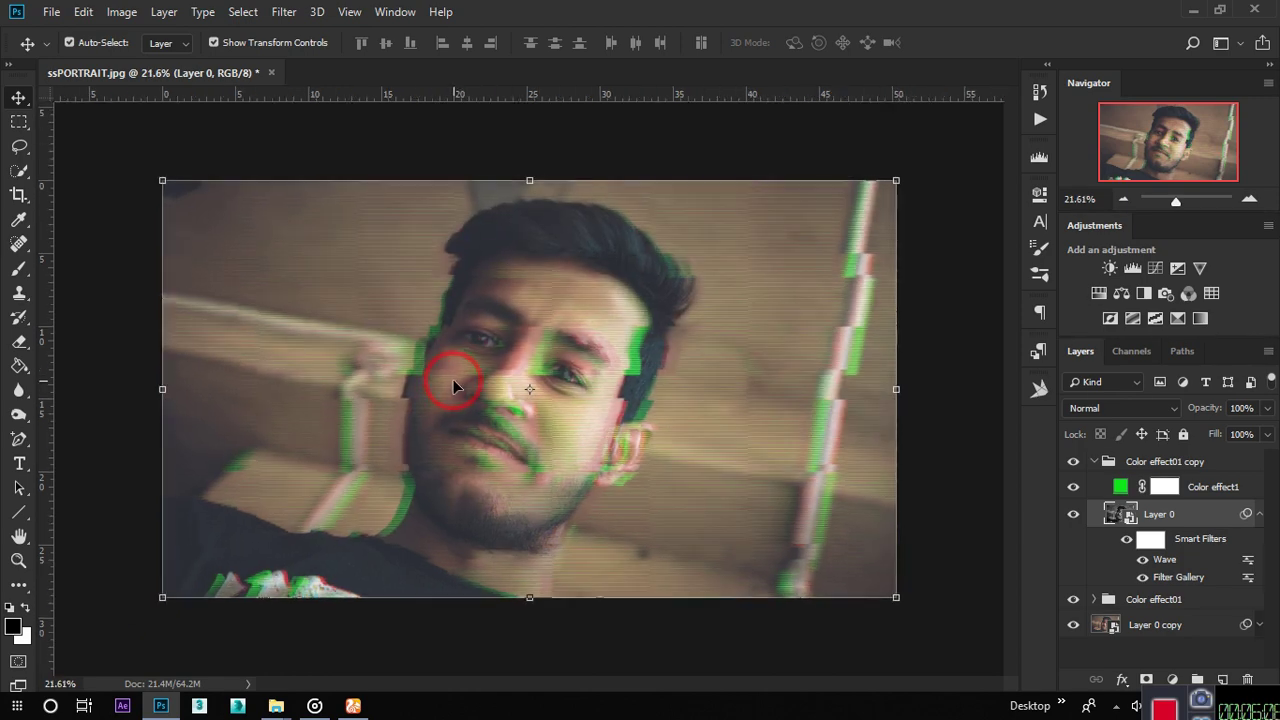
- Collapse the Color effect01 copy group and duplicate it as Color effect01 copy 2
{"action": "left_click", "coordinate": [1260, 516]}
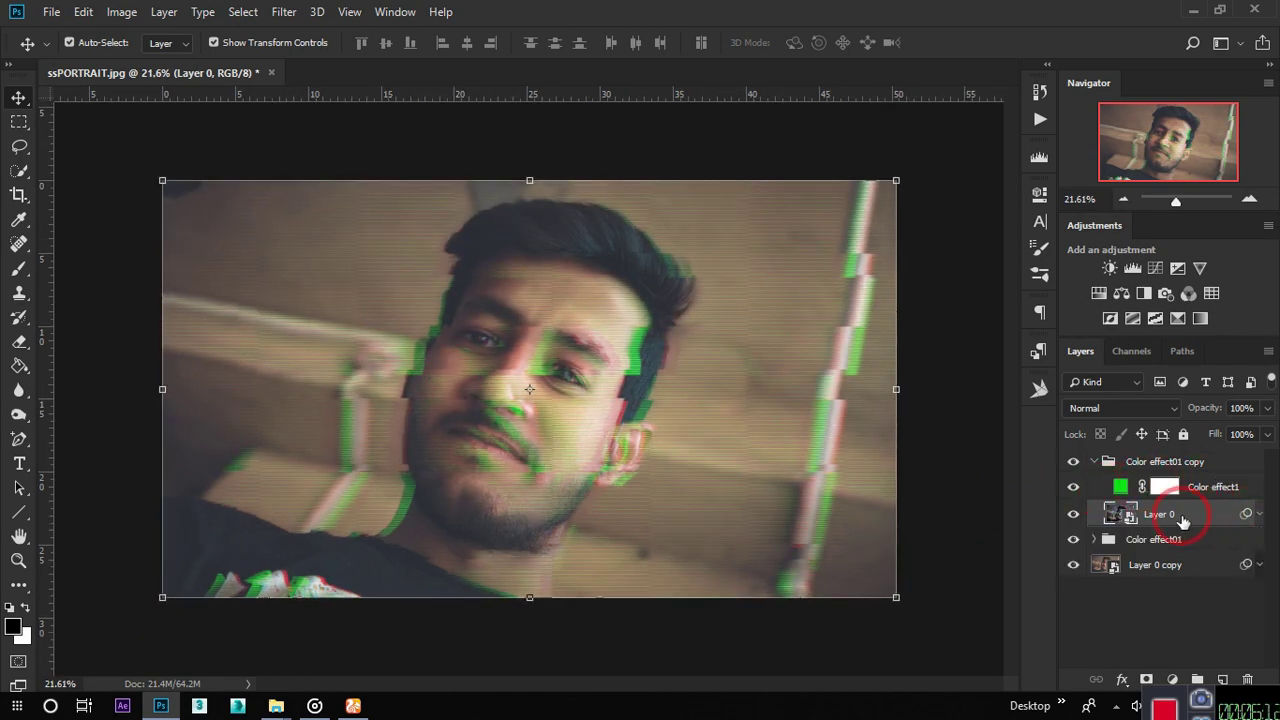
{"action": "left_click", "coordinate": [1256, 516]}
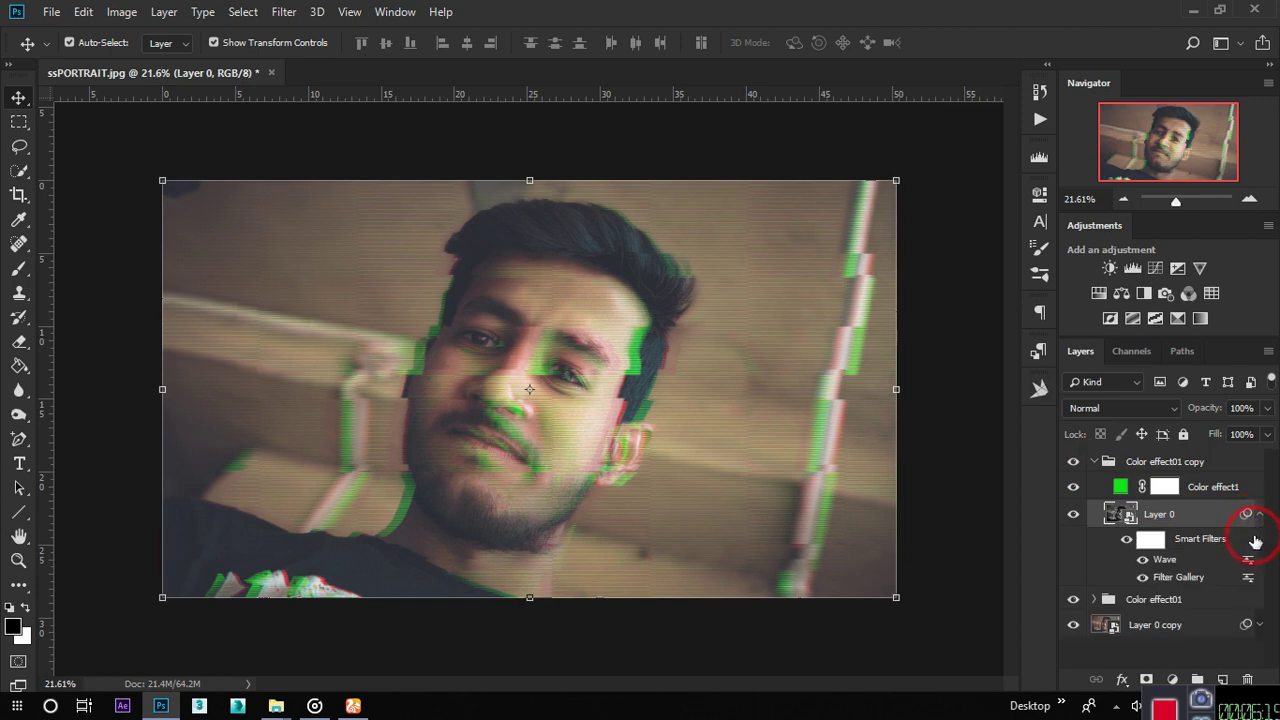
{"action": "left_click", "coordinate": [1097, 465]}
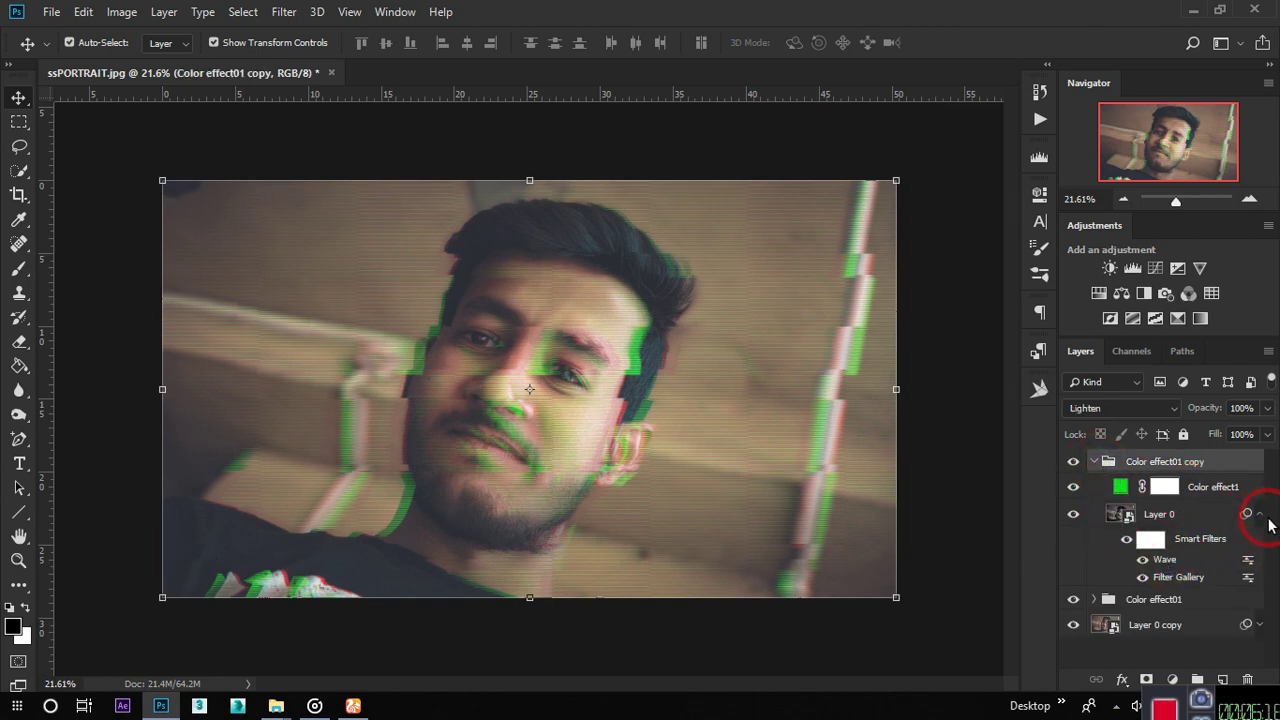
{"action": "left_click", "coordinate": [1094, 462]}
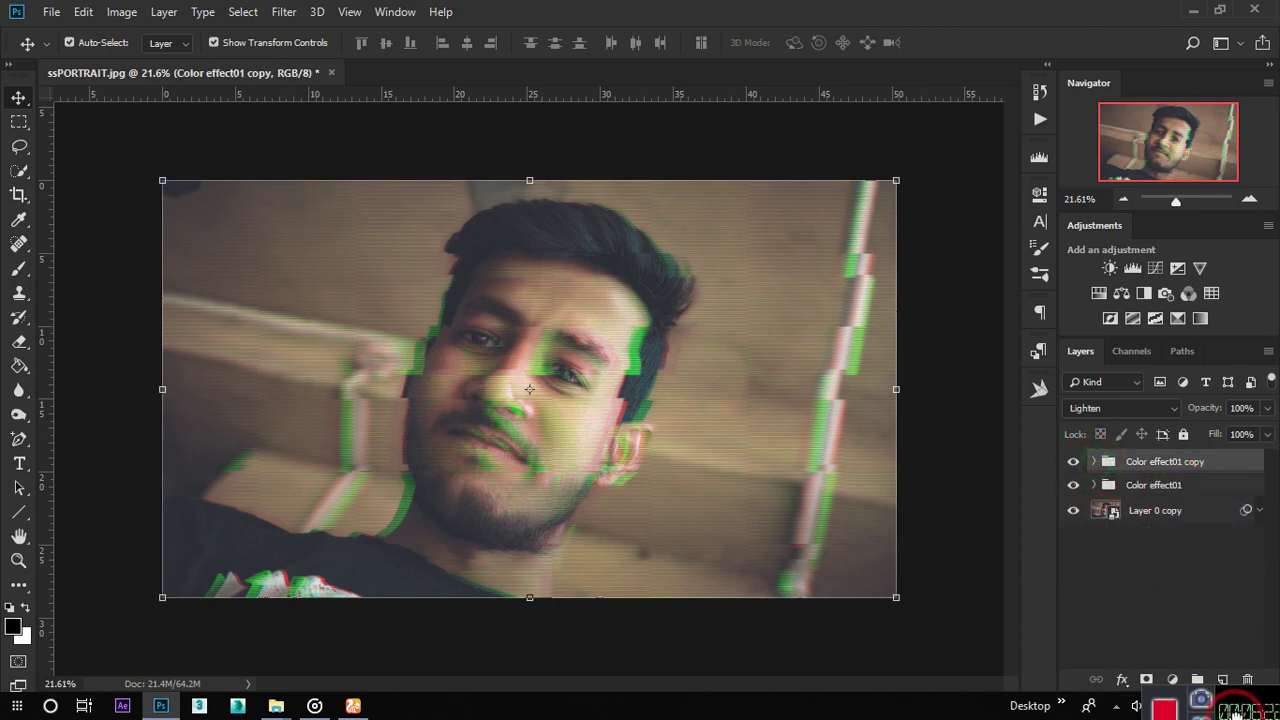
{"action": "left_click", "coordinate": [814, 494]}
{"action": "left_click", "coordinate": [605, 435]}
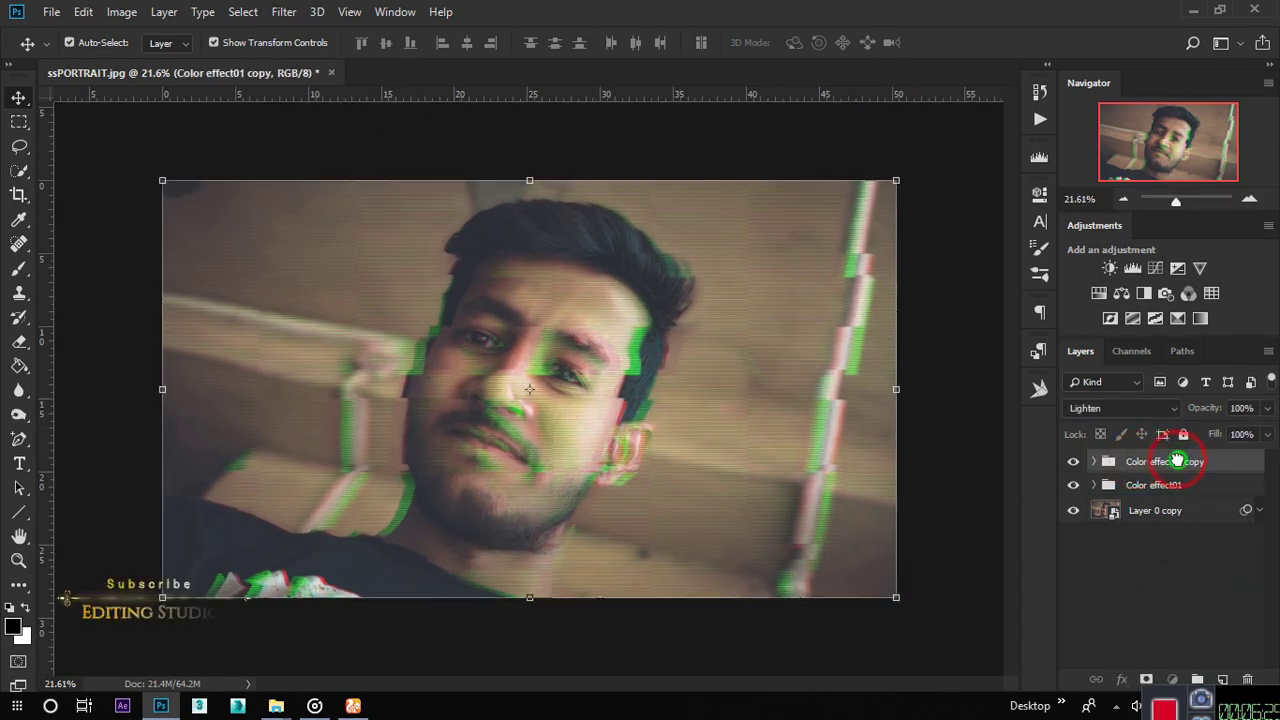
{"action": "left_click_drag", "start_coordinate": [1183, 462], "coordinate": [1222, 680]}
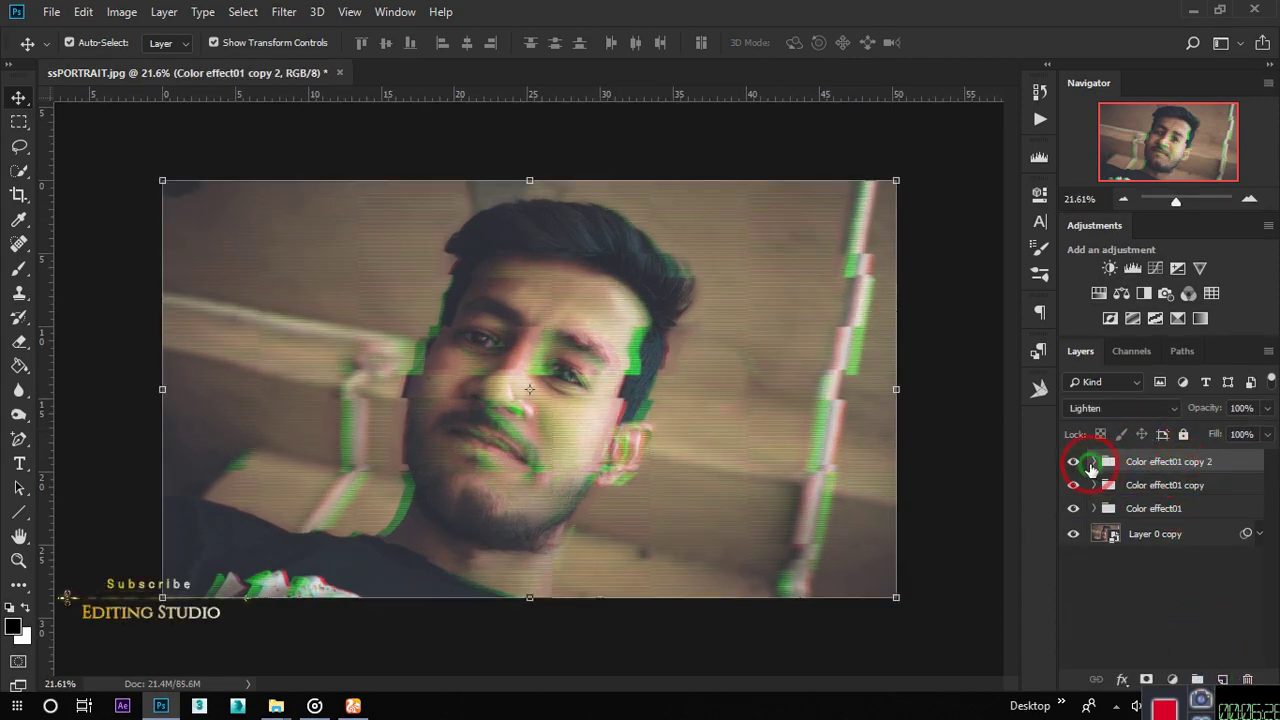
- Expand Color effect01 copy 2 and change its Color effect1 fill from green to blue
{"action": "left_click", "coordinate": [1094, 462]}
{"action": "double_click", "coordinate": [1123, 487]}
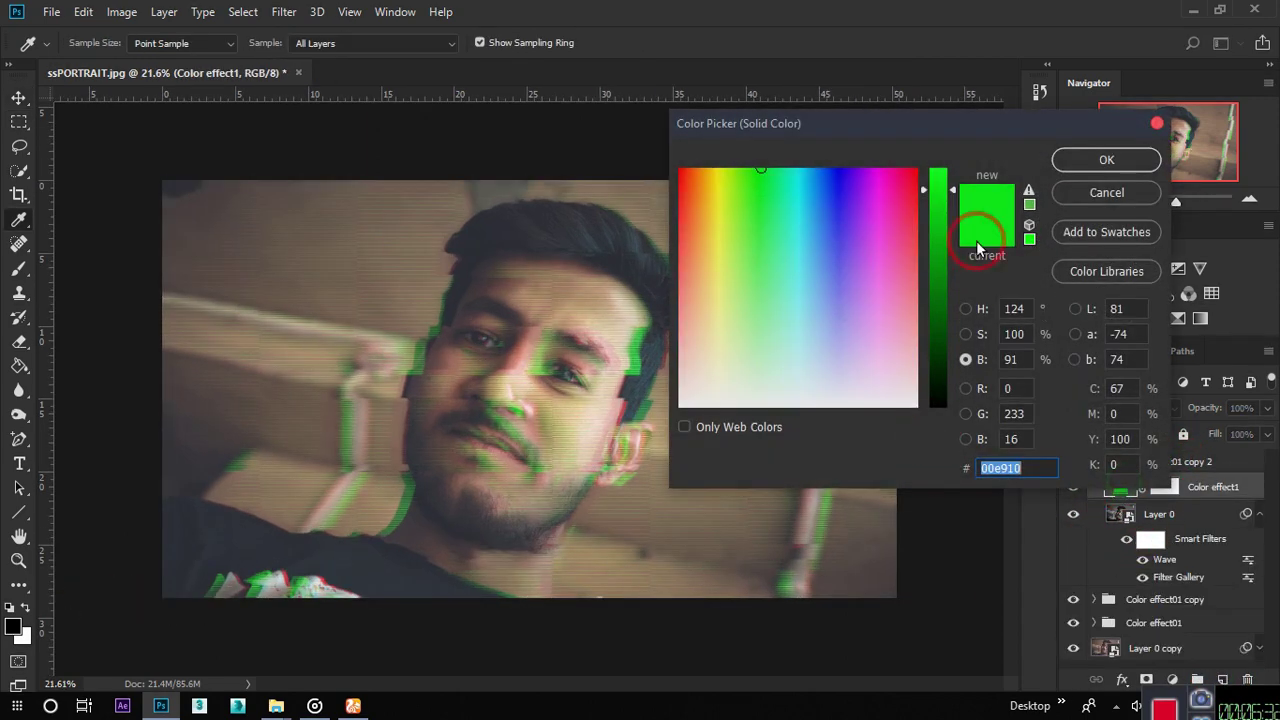
{"action": "left_click", "coordinate": [966, 309]}
{"action": "left_click", "coordinate": [946, 251]}
{"action": "left_click_drag", "start_coordinate": [947, 251], "coordinate": [947, 253]}
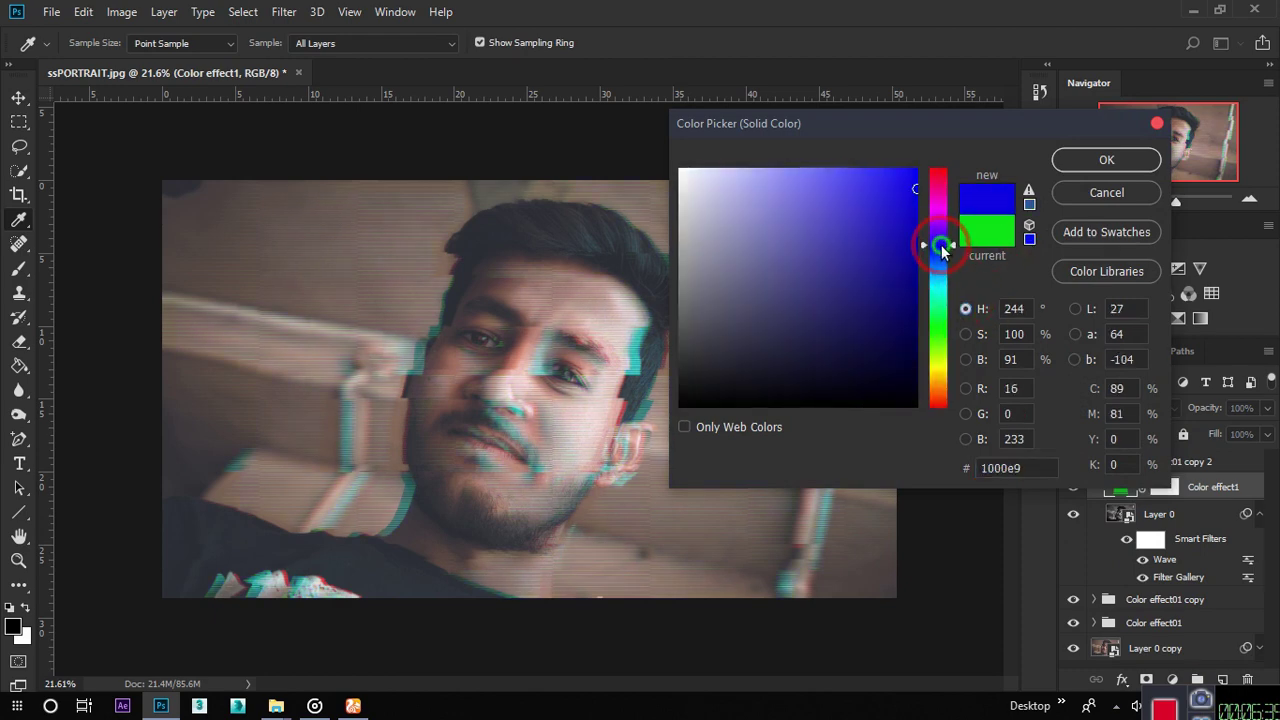
{"action": "left_click_drag", "start_coordinate": [915, 188], "coordinate": [918, 150]}
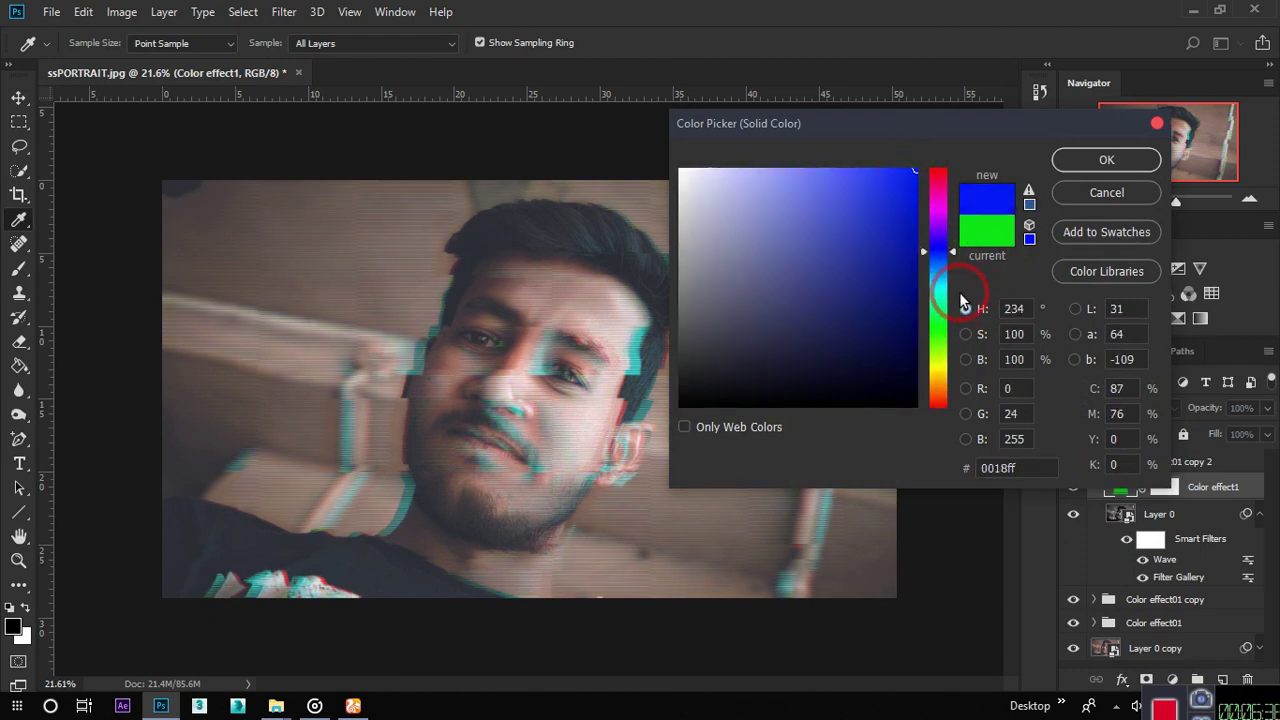
{"action": "left_click", "coordinate": [1107, 161]}
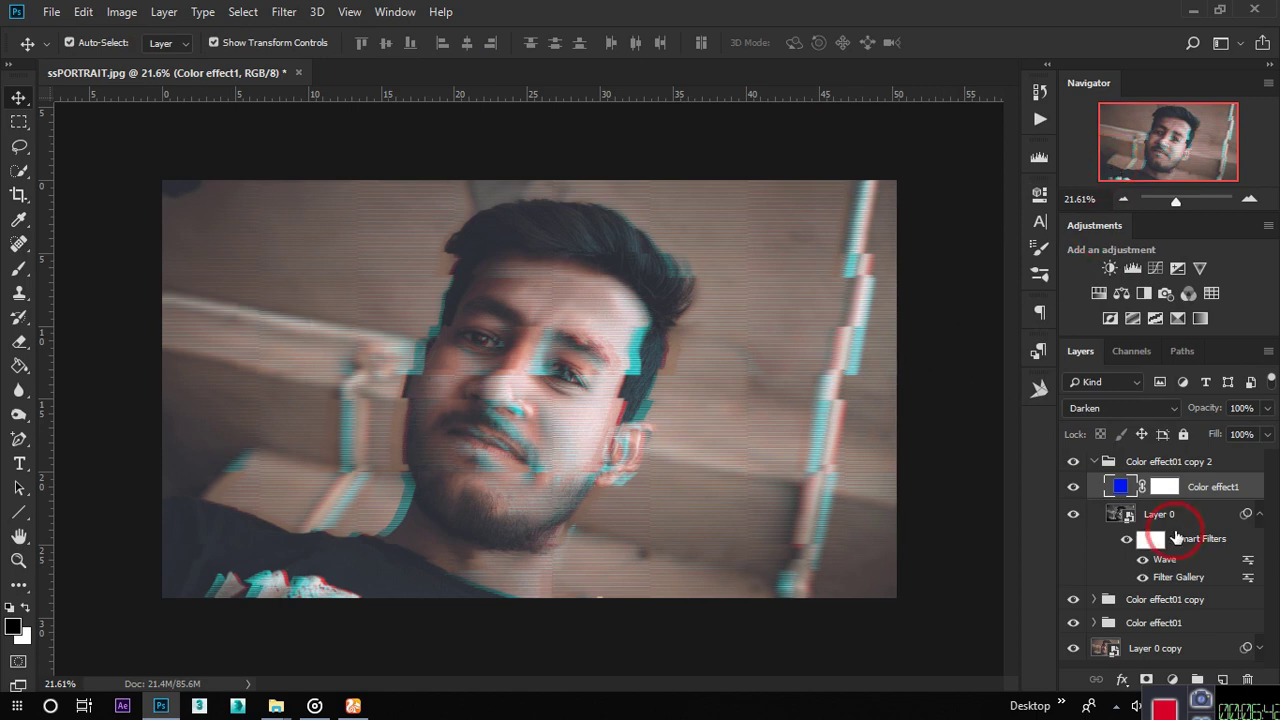
- Refine the Color effect1 fill to a deeper, purer blue, #001eff, by reducing green
{"action": "double_click", "coordinate": [1123, 487]}
{"action": "left_click", "coordinate": [965, 334]}
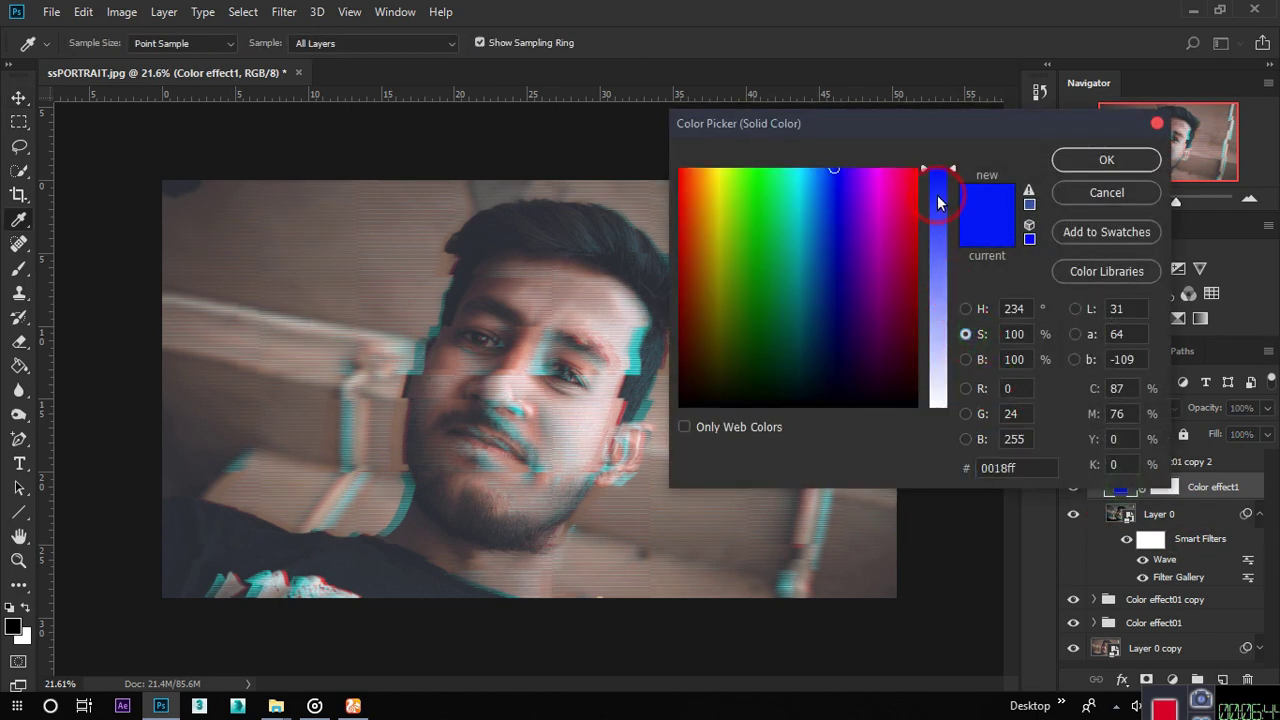
{"action": "left_click", "coordinate": [966, 362]}
{"action": "left_click", "coordinate": [966, 389]}
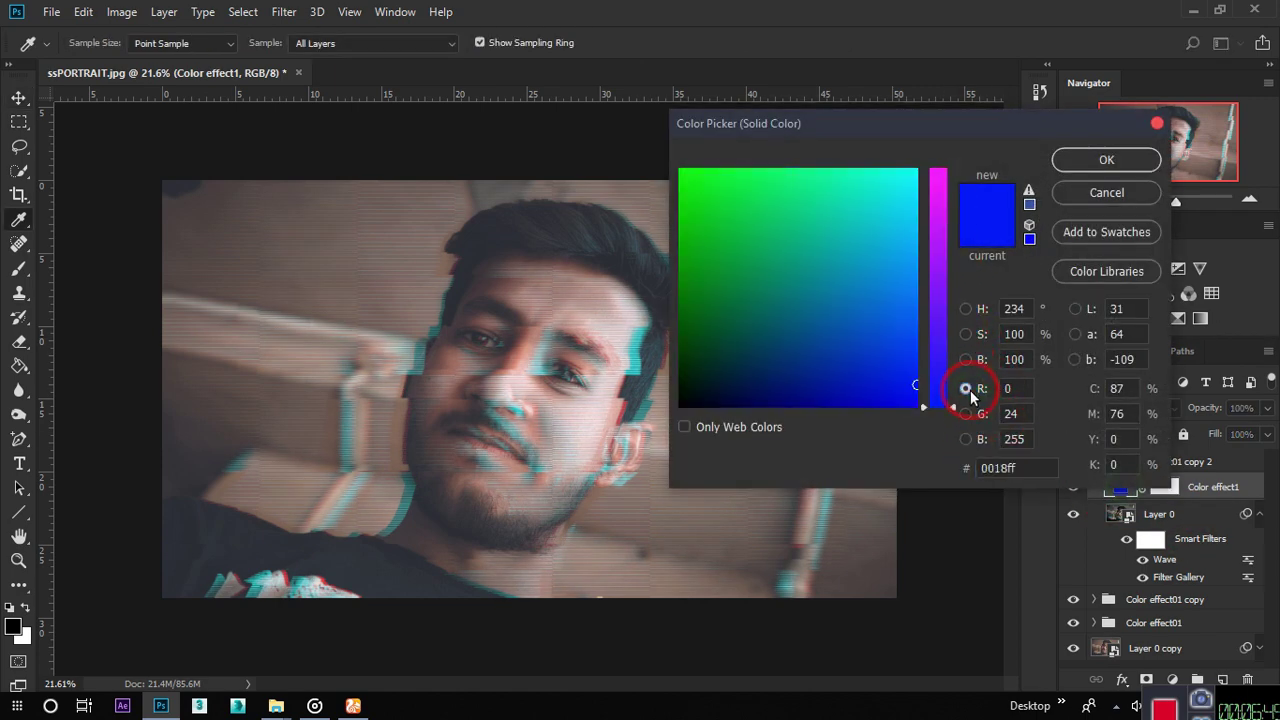
{"action": "left_click_drag", "start_coordinate": [915, 384], "coordinate": [917, 337]}
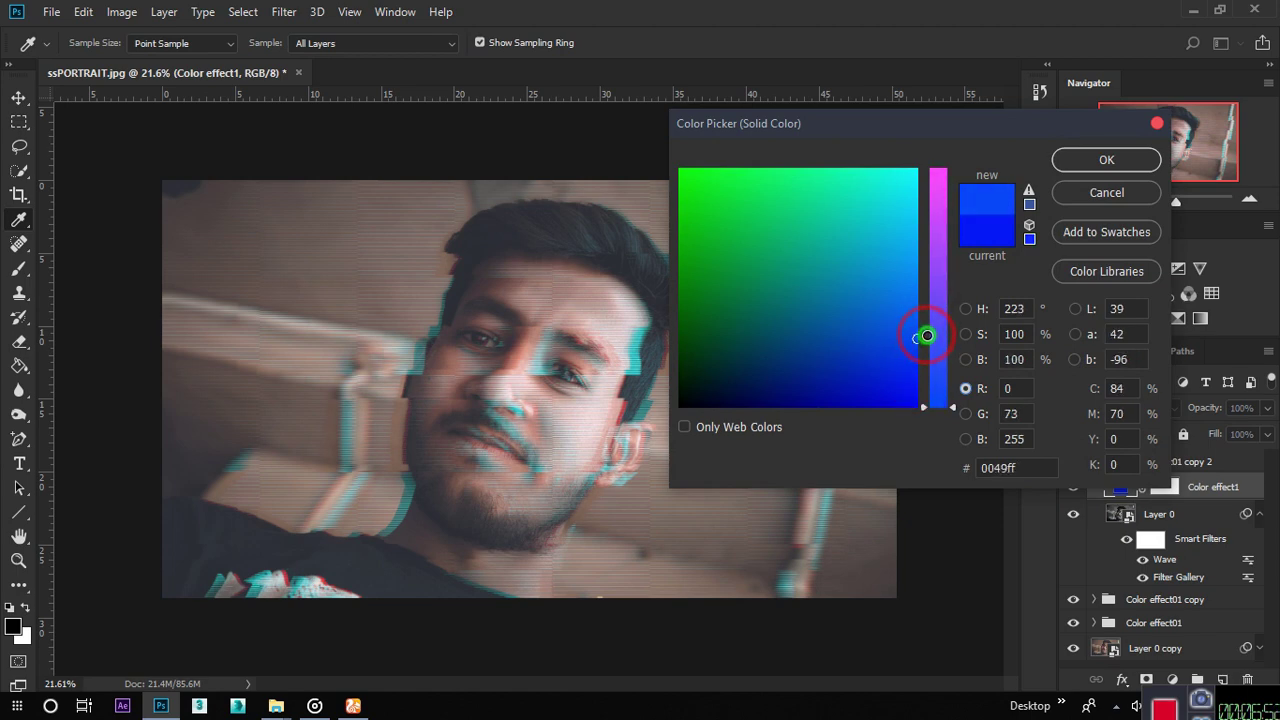
{"action": "left_click", "coordinate": [966, 309]}
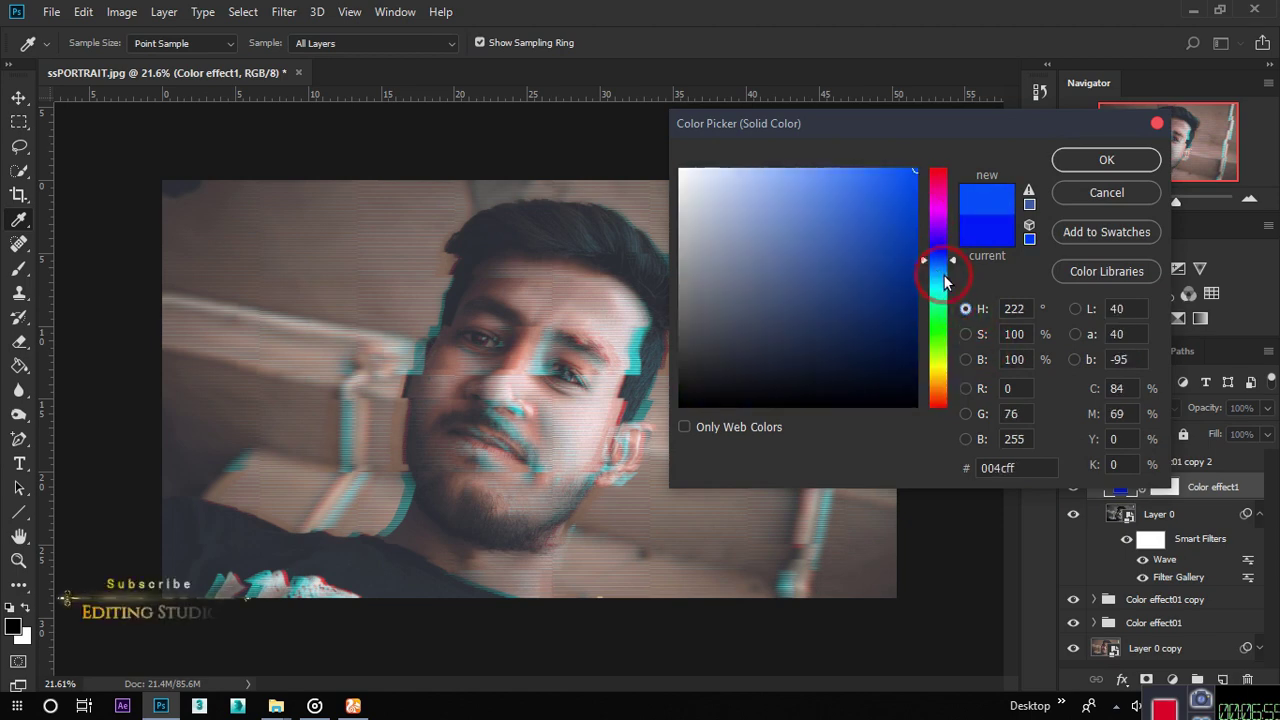
{"action": "left_click", "coordinate": [965, 334]}
{"action": "left_click", "coordinate": [966, 414]}
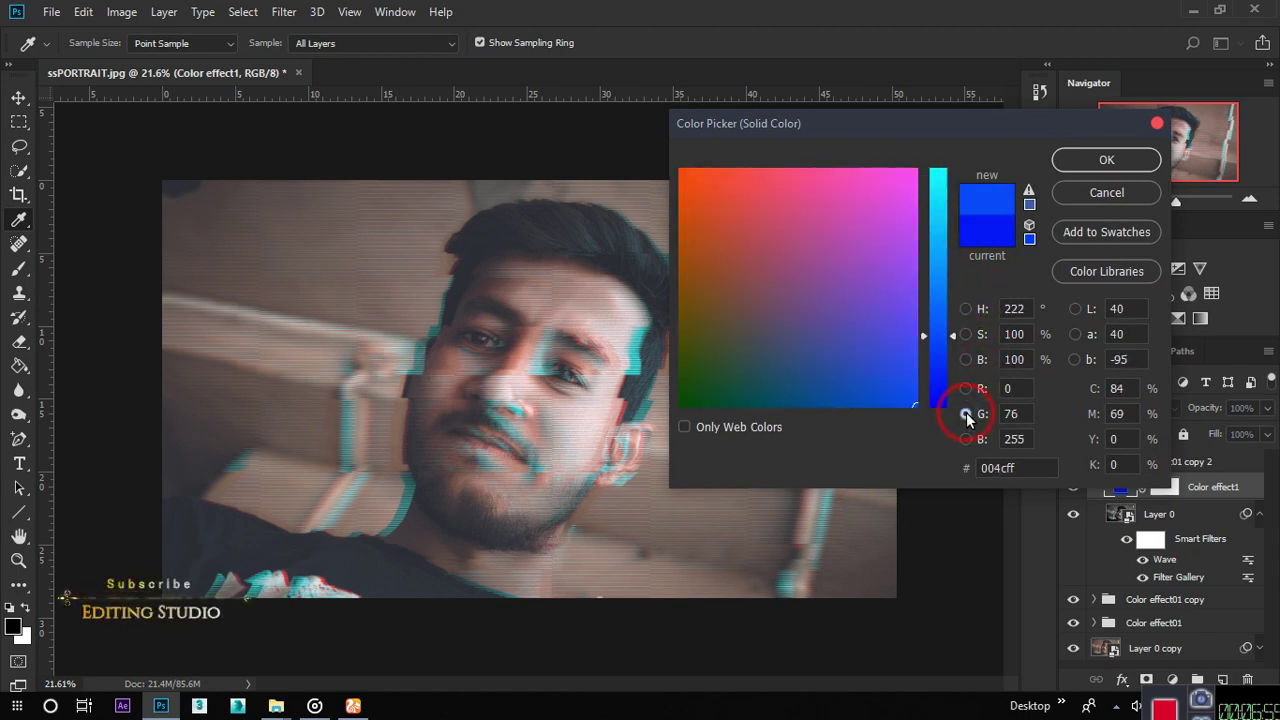
{"action": "left_click_drag", "start_coordinate": [943, 345], "coordinate": [942, 364]}
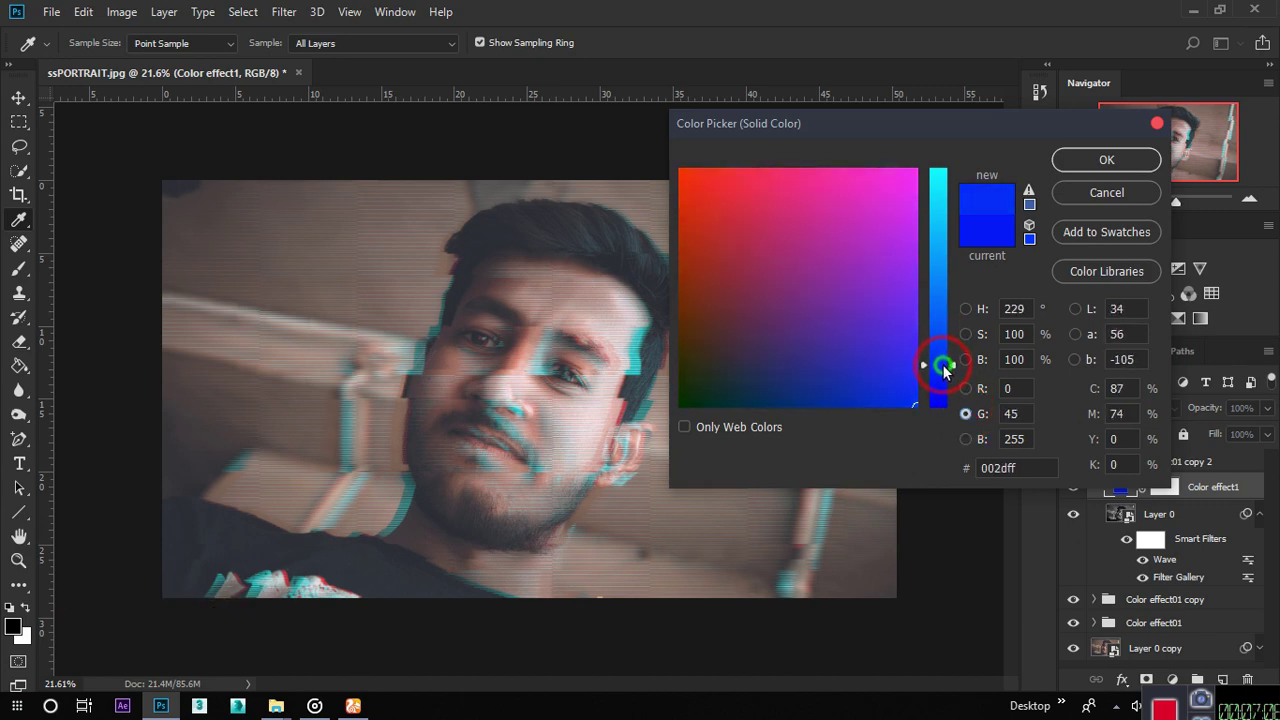
{"action": "left_click", "coordinate": [966, 439]}
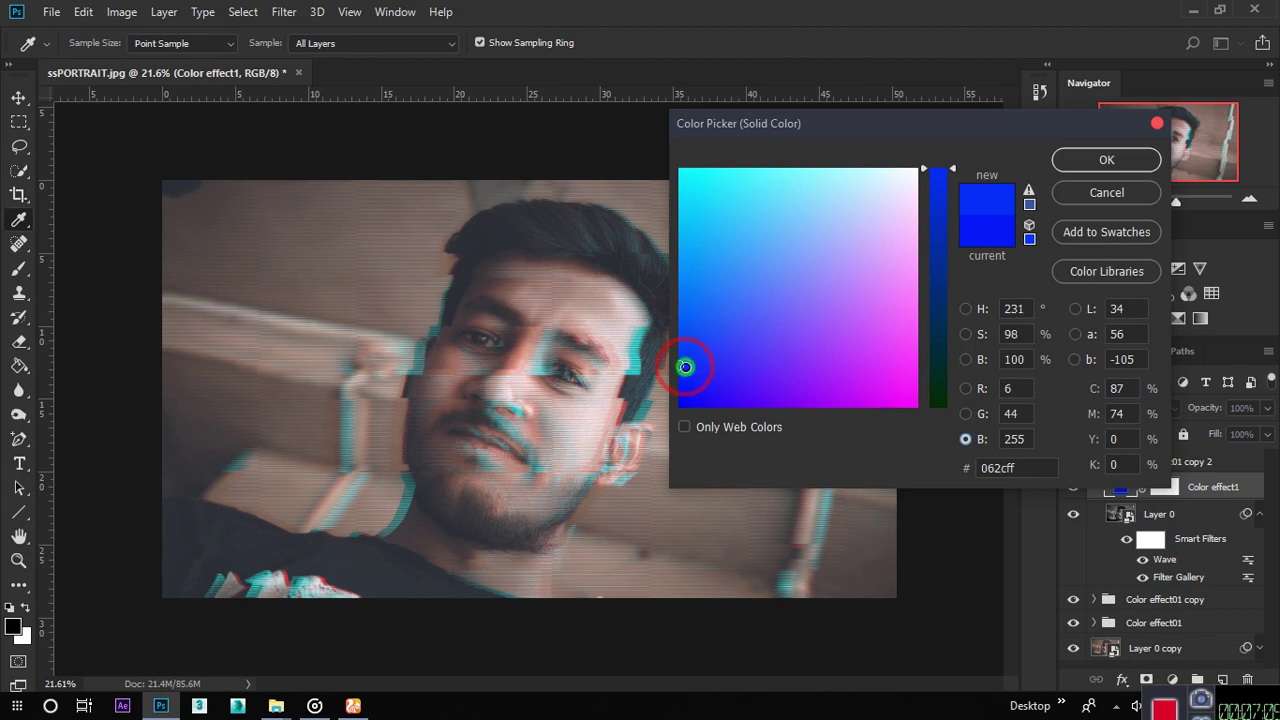
{"action": "left_click_drag", "start_coordinate": [685, 367], "coordinate": [680, 379]}
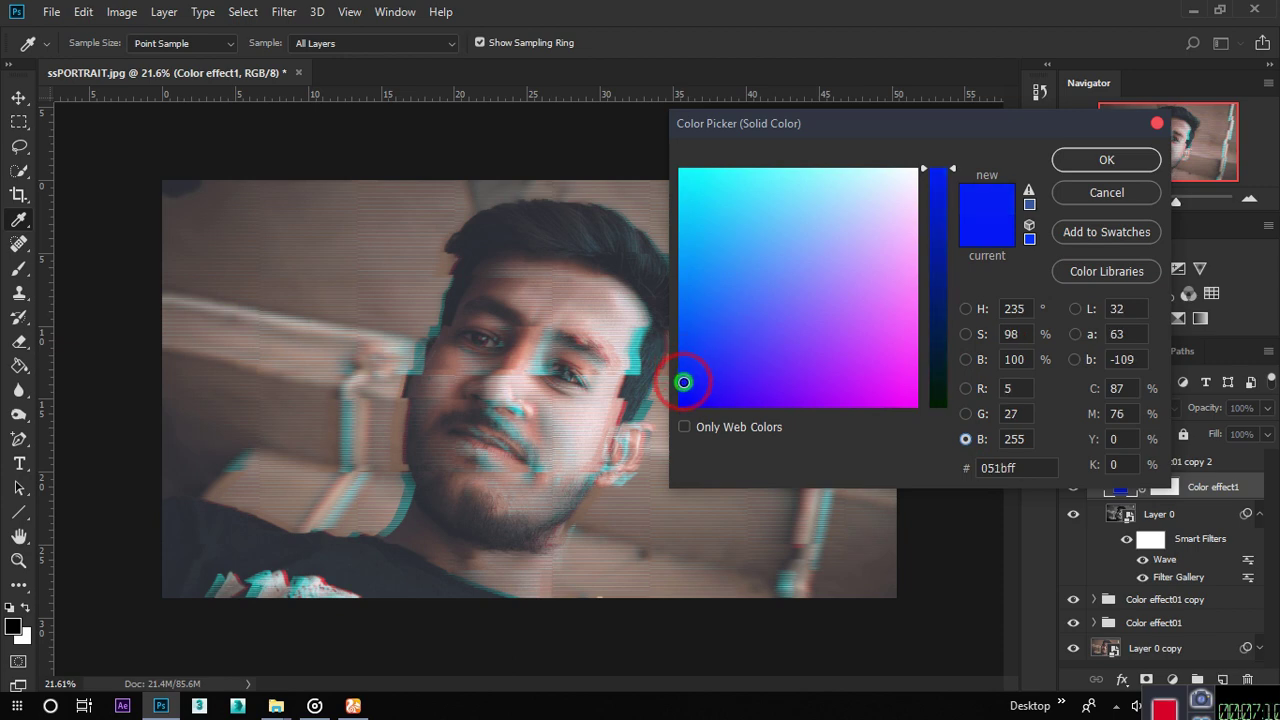
{"action": "left_click", "coordinate": [1078, 178]}
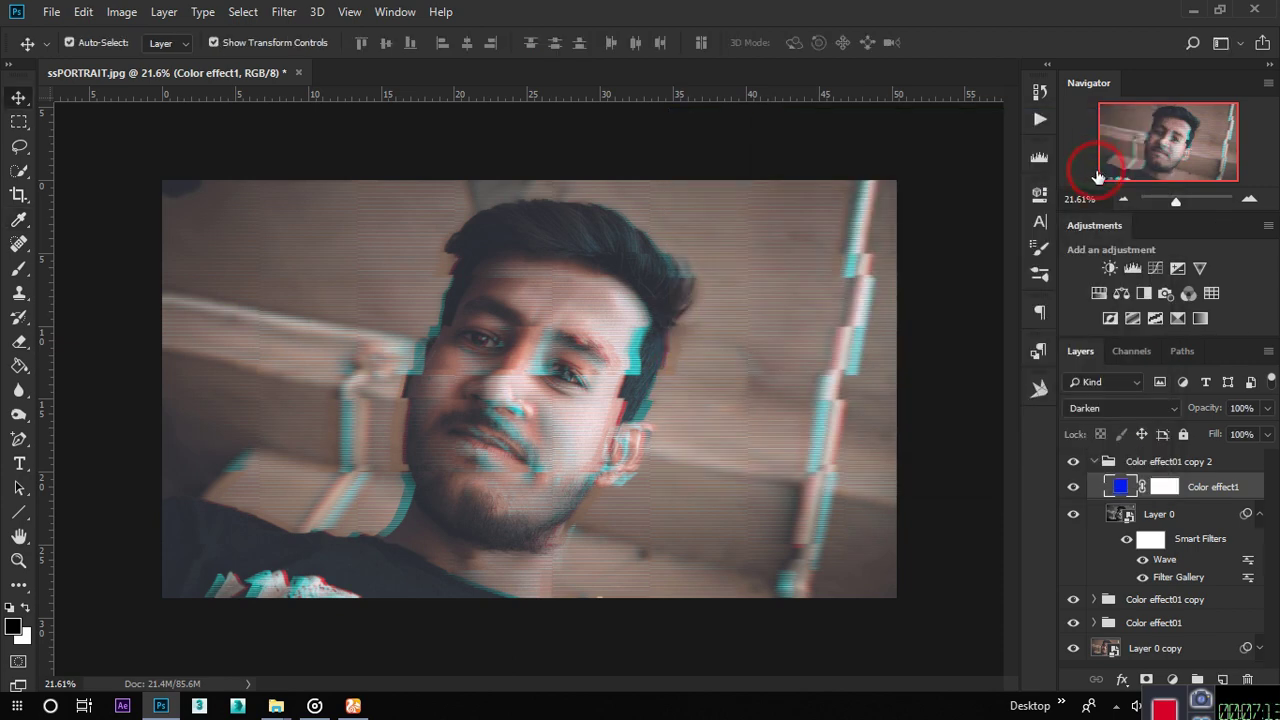
- Reopen Layer 0's Wave filter, set Scale Horiz to 14% and begin randomizing
{"action": "left_click", "coordinate": [1167, 559]}
{"action": "double_click", "coordinate": [1175, 563]}
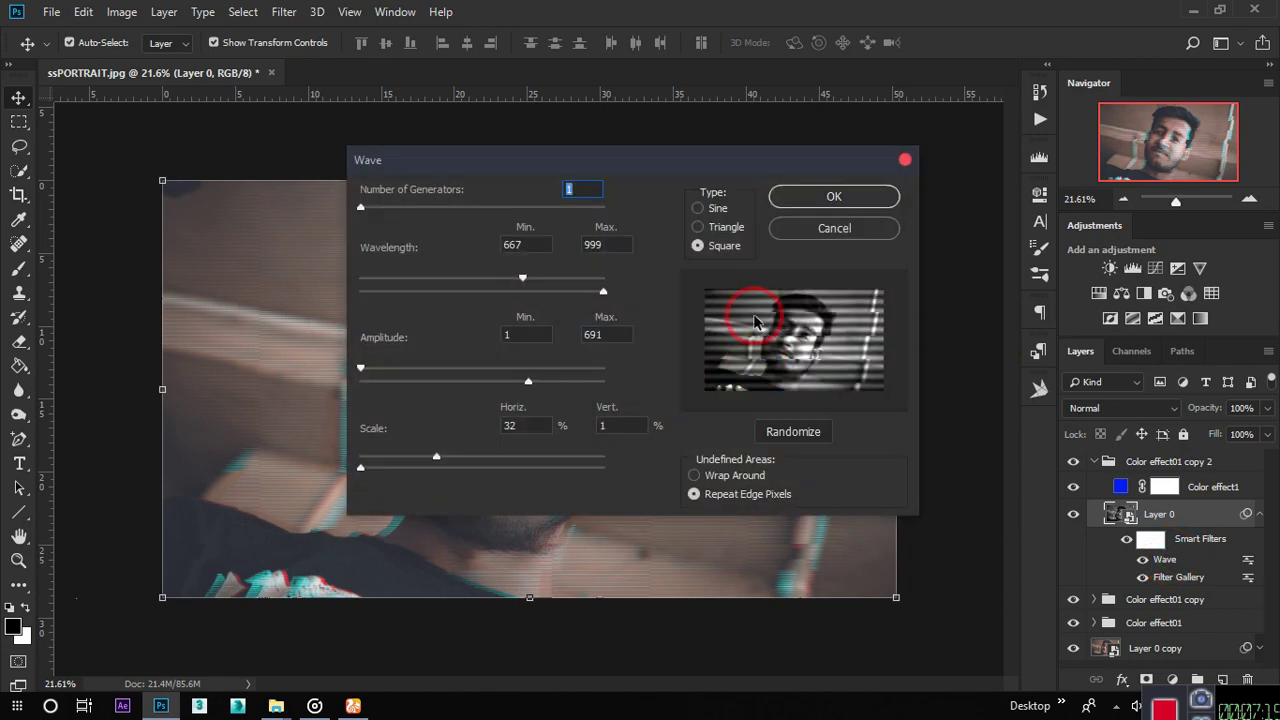
{"action": "left_click_drag", "start_coordinate": [394, 459], "coordinate": [393, 459]}
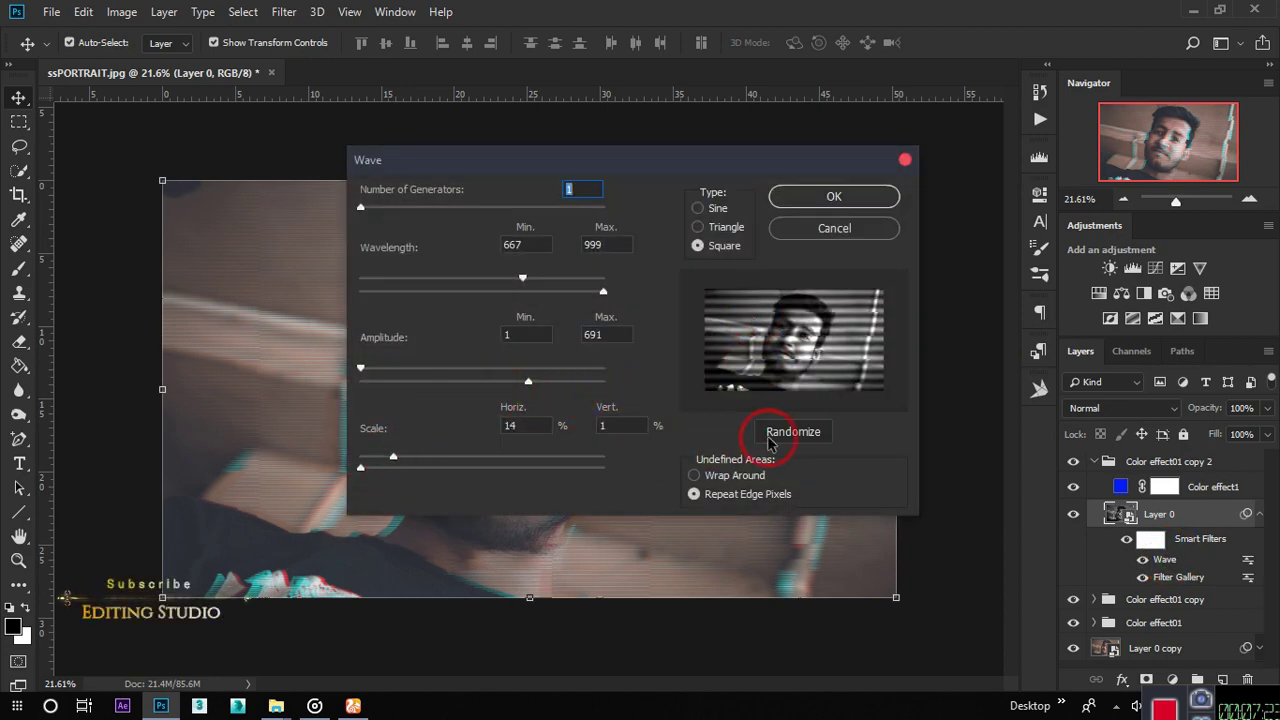
{"action": "left_click", "coordinate": [776, 436]}
{"action": "left_click", "coordinate": [776, 438]}
{"action": "left_click", "coordinate": [776, 440]}
- Randomize the Wave pattern repeatedly until a suitable slicing appears, then apply it
{"action": "left_click", "coordinate": [776, 443]}
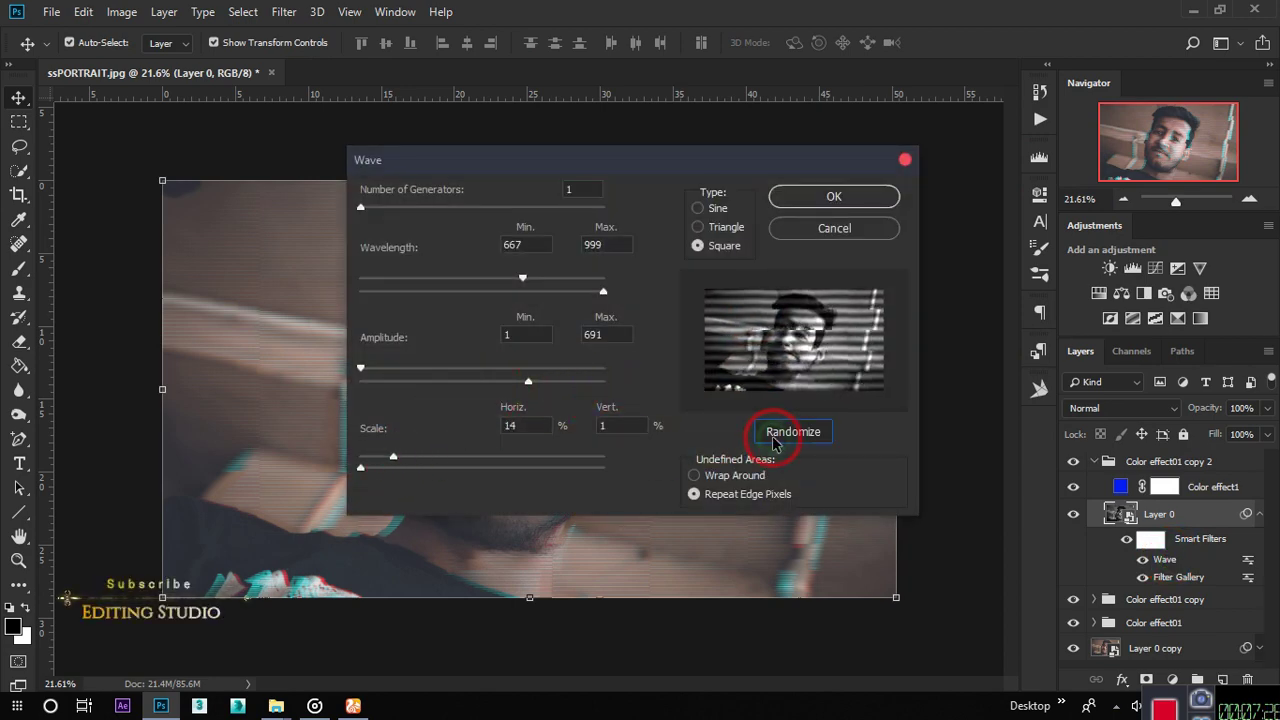
{"action": "left_click", "coordinate": [774, 443]}
{"action": "left_click", "coordinate": [774, 443]}
{"action": "left_click", "coordinate": [774, 443]}
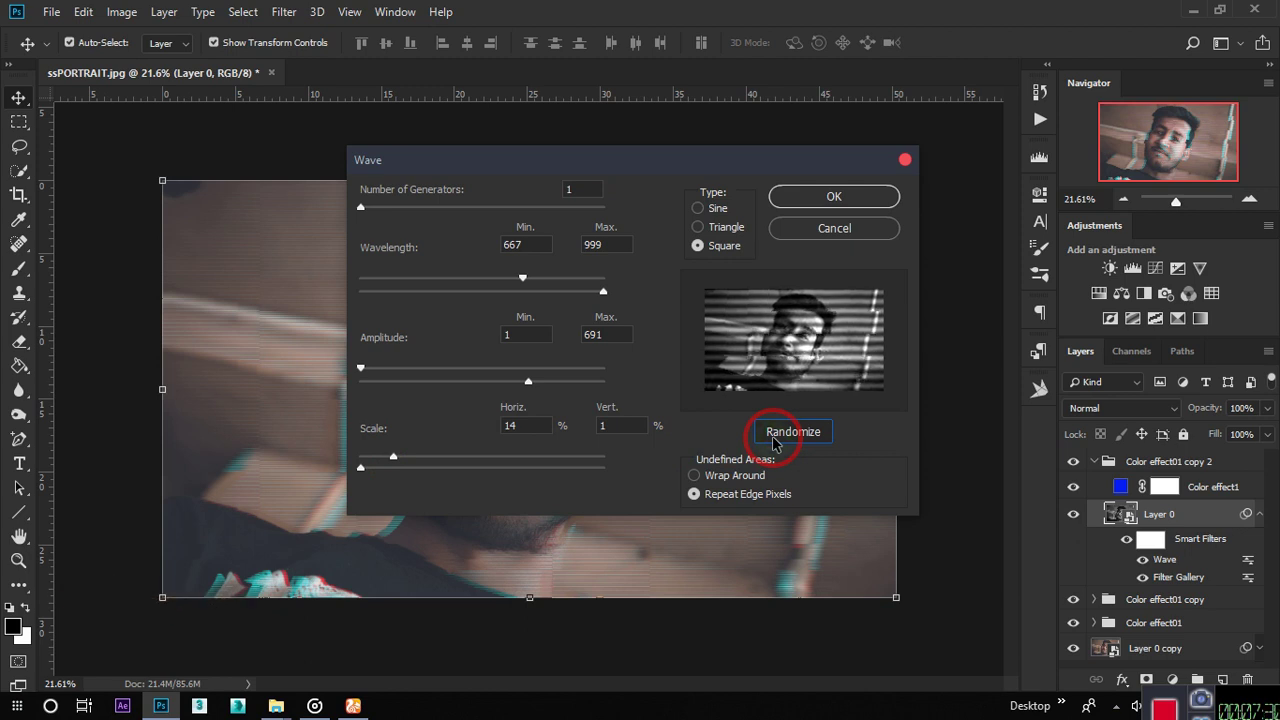
{"action": "left_click", "coordinate": [774, 443]}
{"action": "left_click", "coordinate": [774, 443]}
{"action": "left_click", "coordinate": [774, 443]}
{"action": "left_click", "coordinate": [774, 443]}
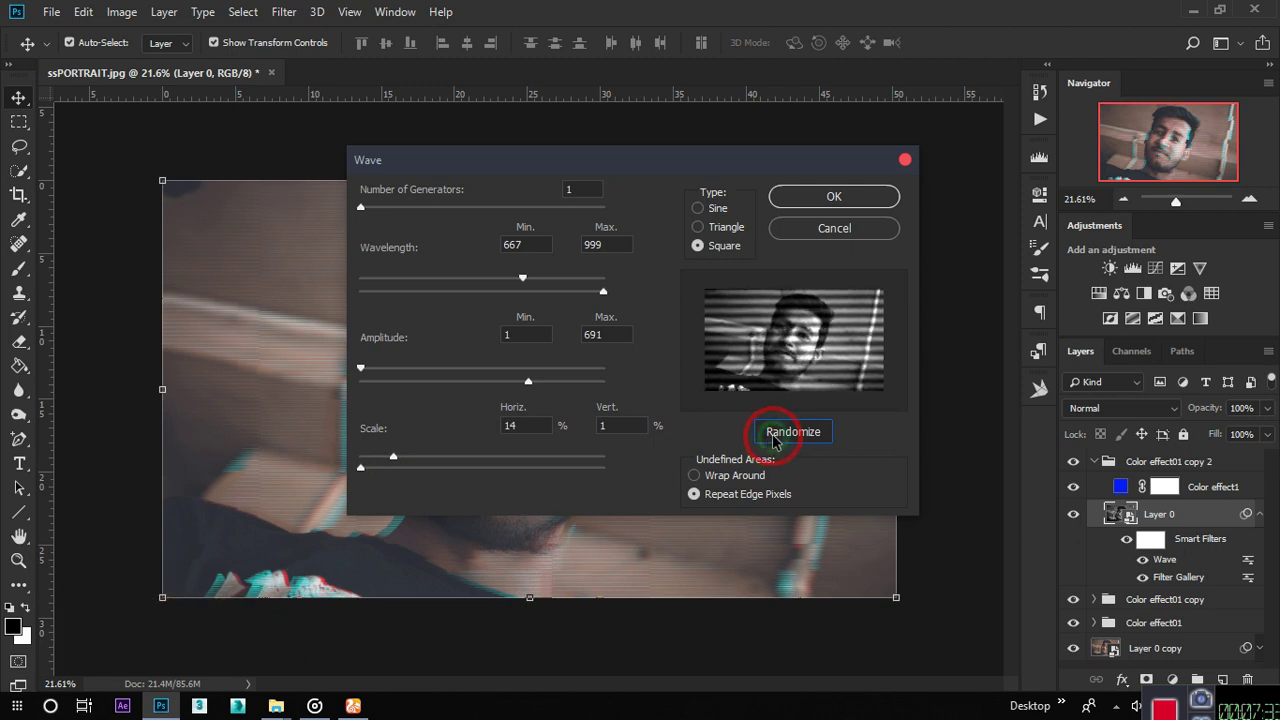
{"action": "left_click", "coordinate": [774, 443]}
{"action": "left_click", "coordinate": [774, 441]}
{"action": "left_click", "coordinate": [771, 437]}
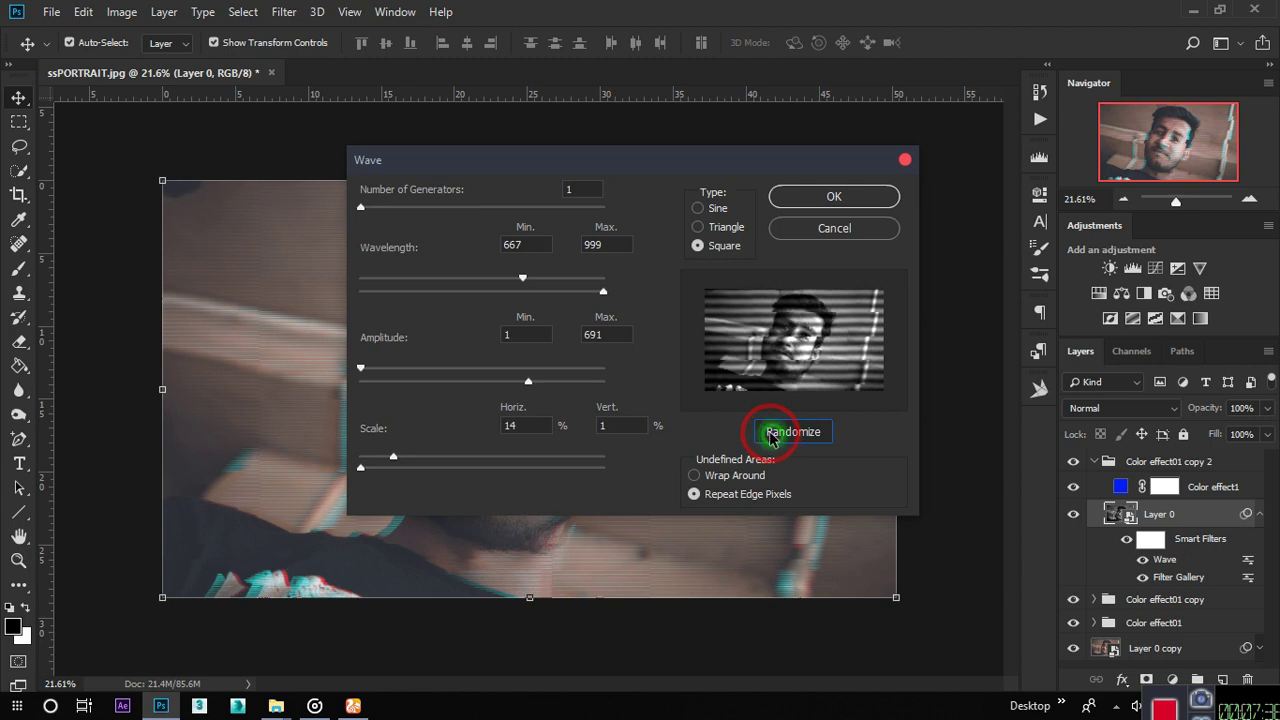
{"action": "left_click", "coordinate": [770, 436]}
{"action": "left_click", "coordinate": [769, 435]}
{"action": "left_click", "coordinate": [768, 434]}
{"action": "left_click", "coordinate": [768, 434]}
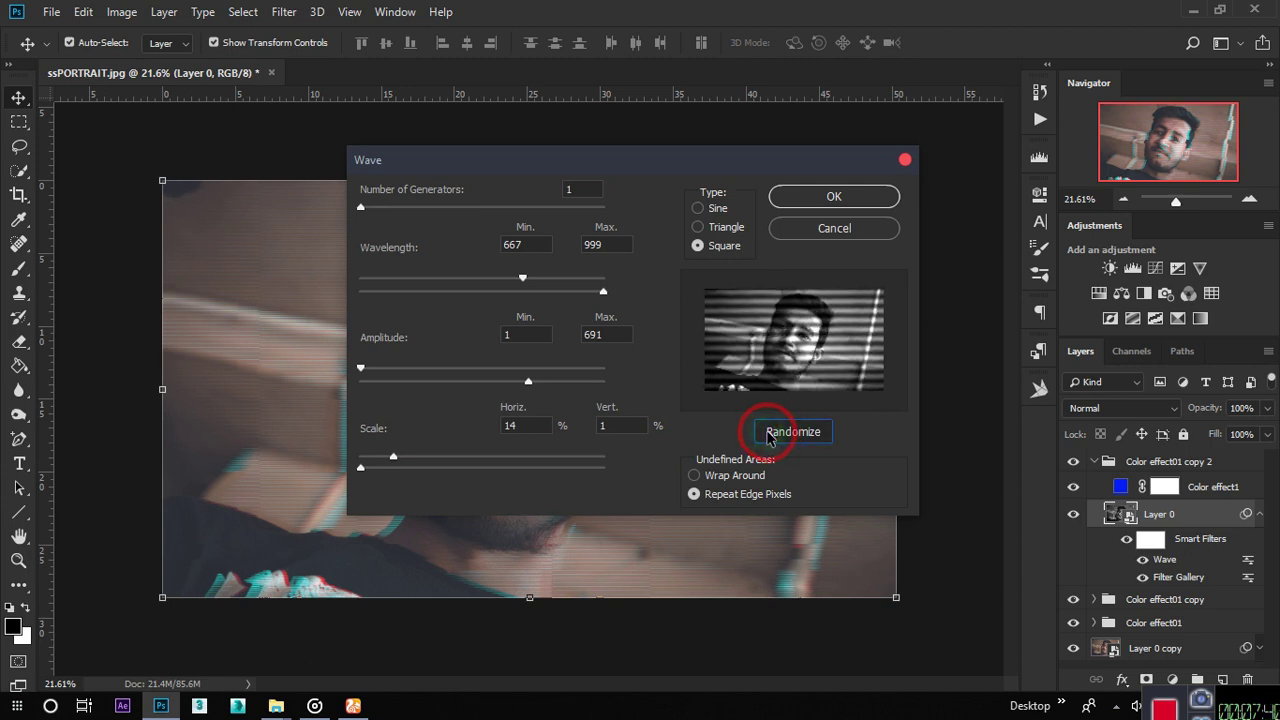
{"action": "left_click", "coordinate": [767, 432]}
{"action": "left_click", "coordinate": [785, 431]}
{"action": "left_click", "coordinate": [797, 430]}
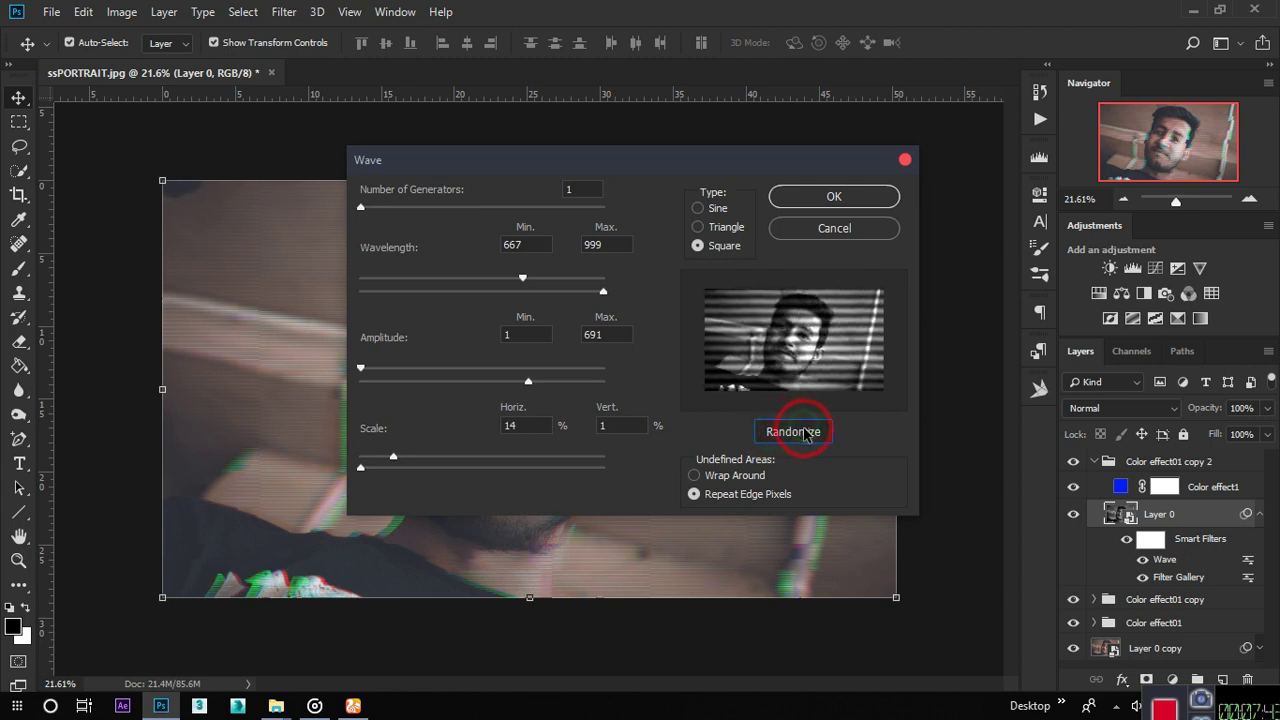
{"action": "left_click", "coordinate": [806, 432]}
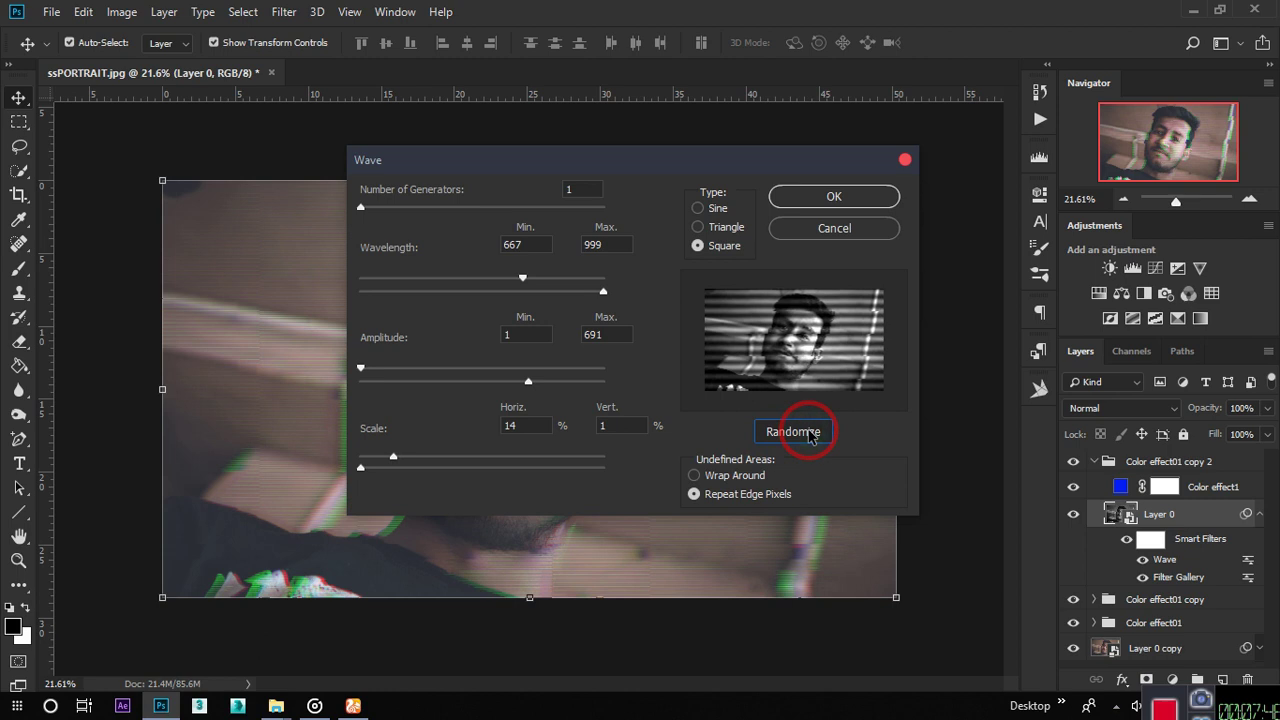
{"action": "left_click", "coordinate": [811, 438]}
{"action": "left_click", "coordinate": [812, 437]}
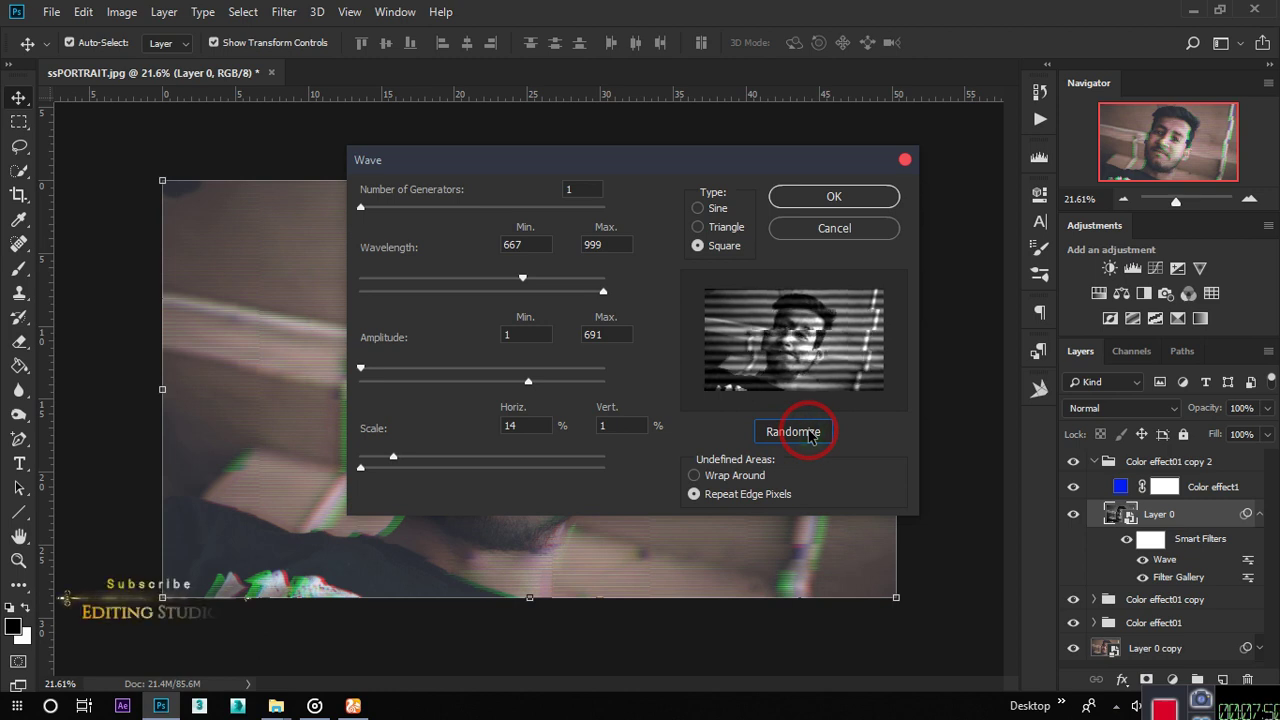
{"action": "left_click", "coordinate": [812, 437]}
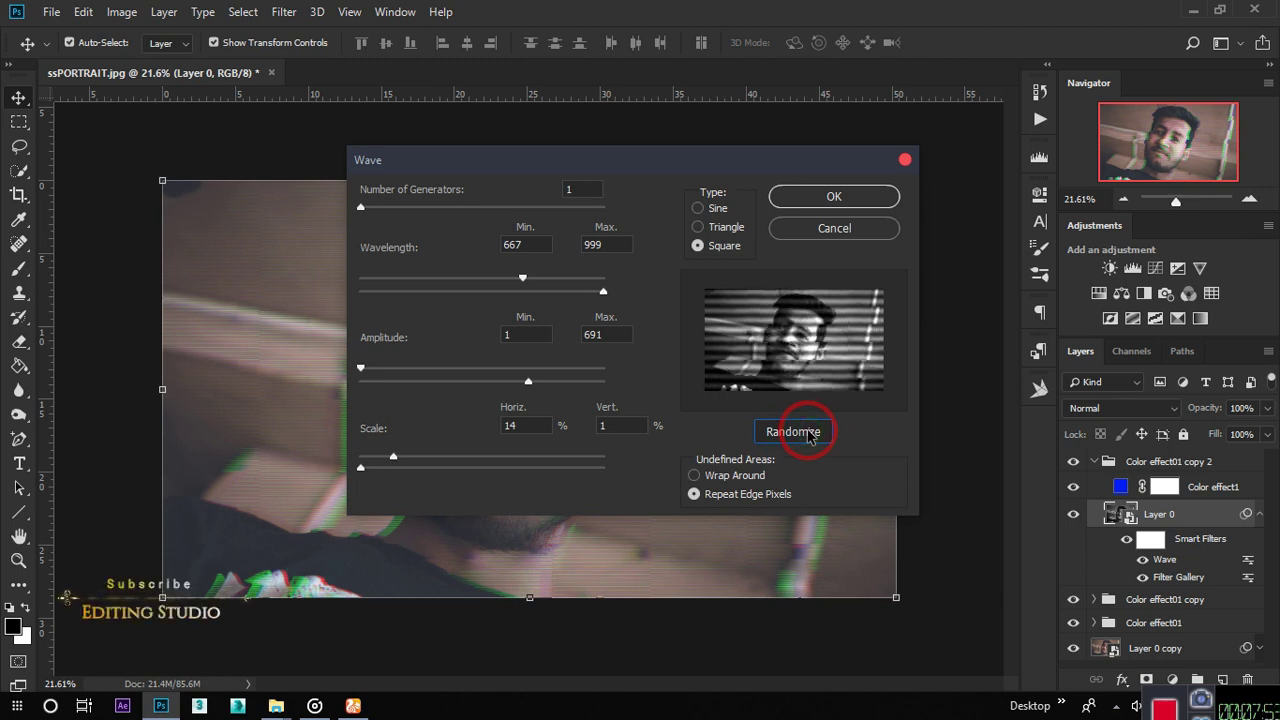
{"action": "left_click", "coordinate": [830, 199]}
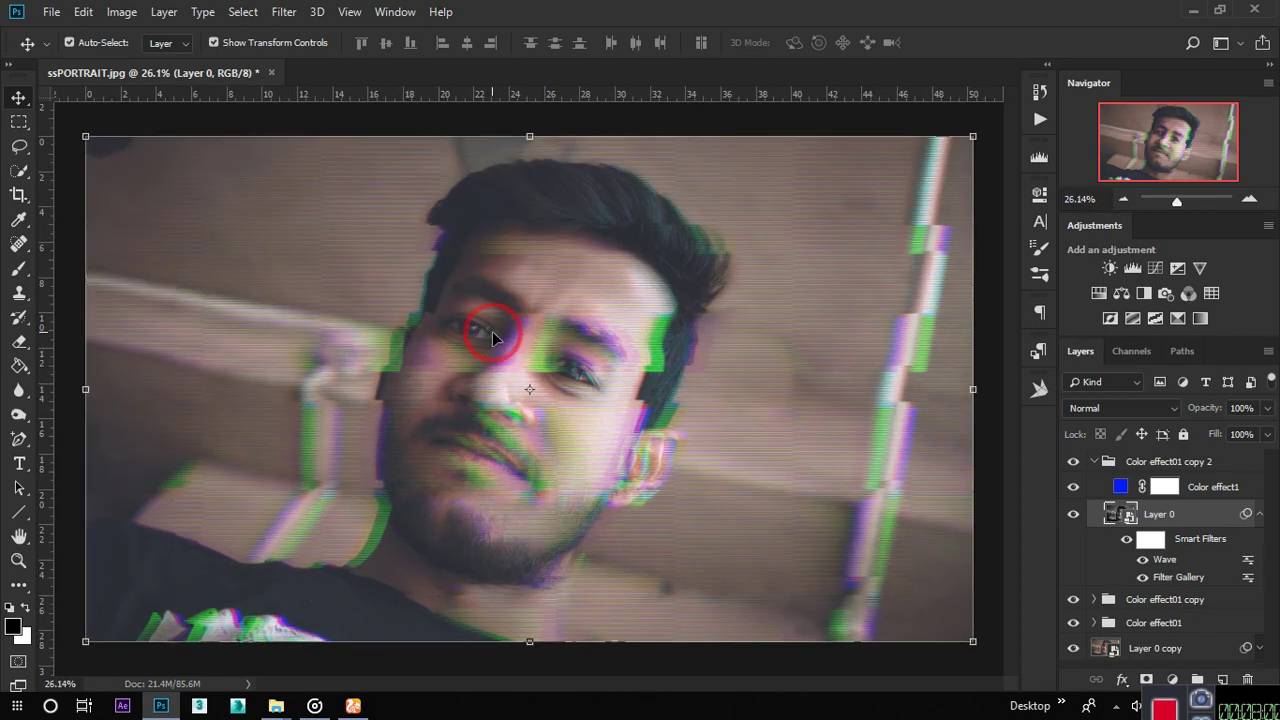
- Toggle the blue fill's visibility to compare, and collapse the Color effect01 copy 2 group
{"action": "left_click", "coordinate": [1068, 461]}
{"action": "left_click", "coordinate": [1068, 461]}
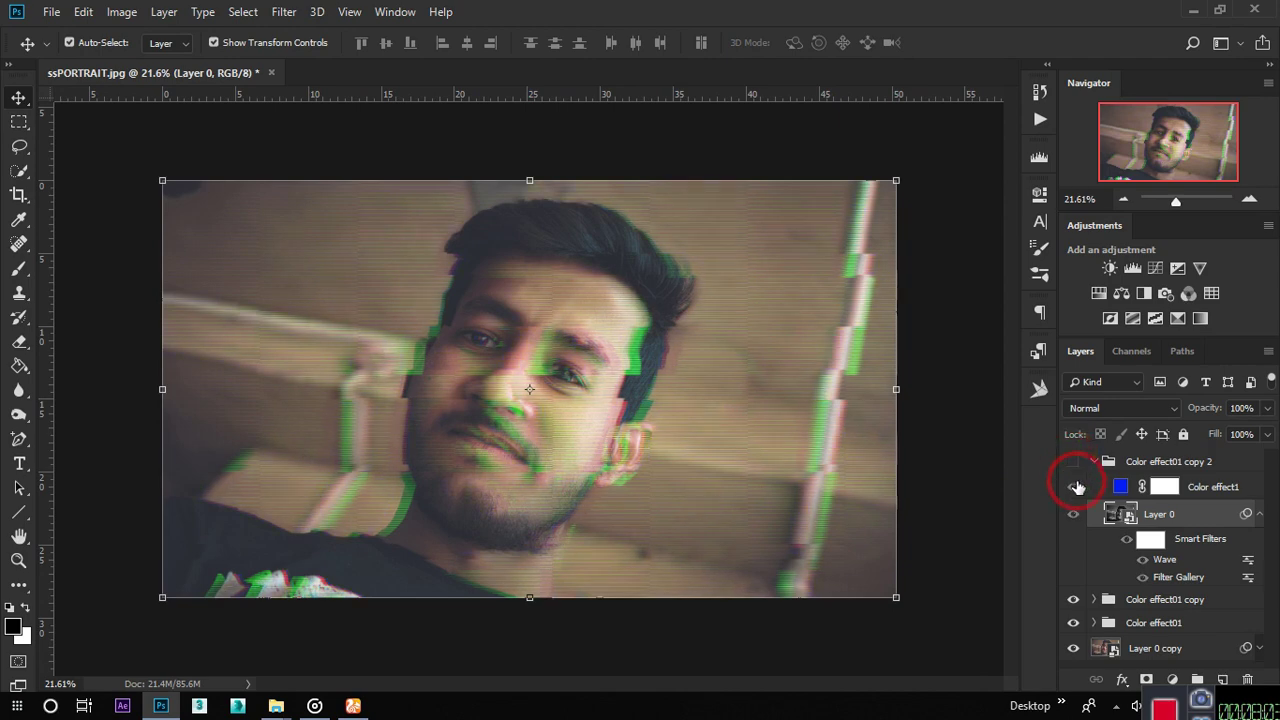
{"action": "left_click", "coordinate": [1076, 514]}
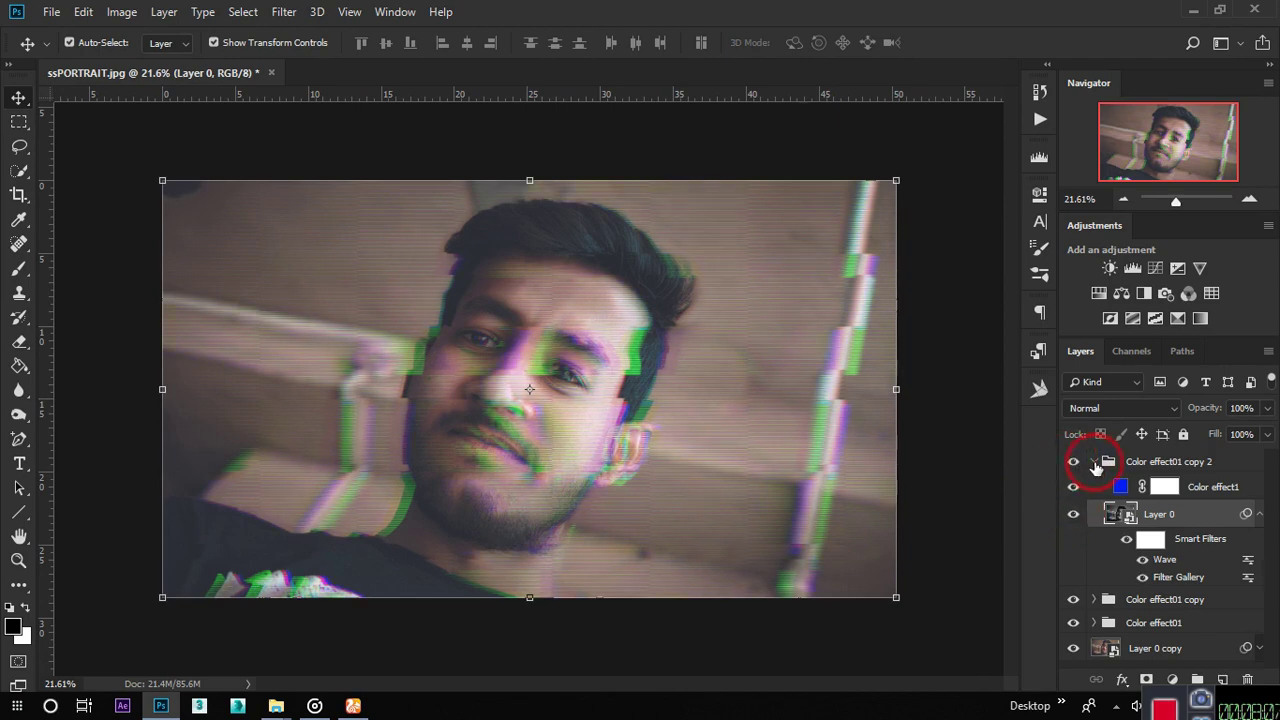
{"action": "left_click", "coordinate": [1094, 462]}
{"action": "left_click", "coordinate": [1073, 461]}
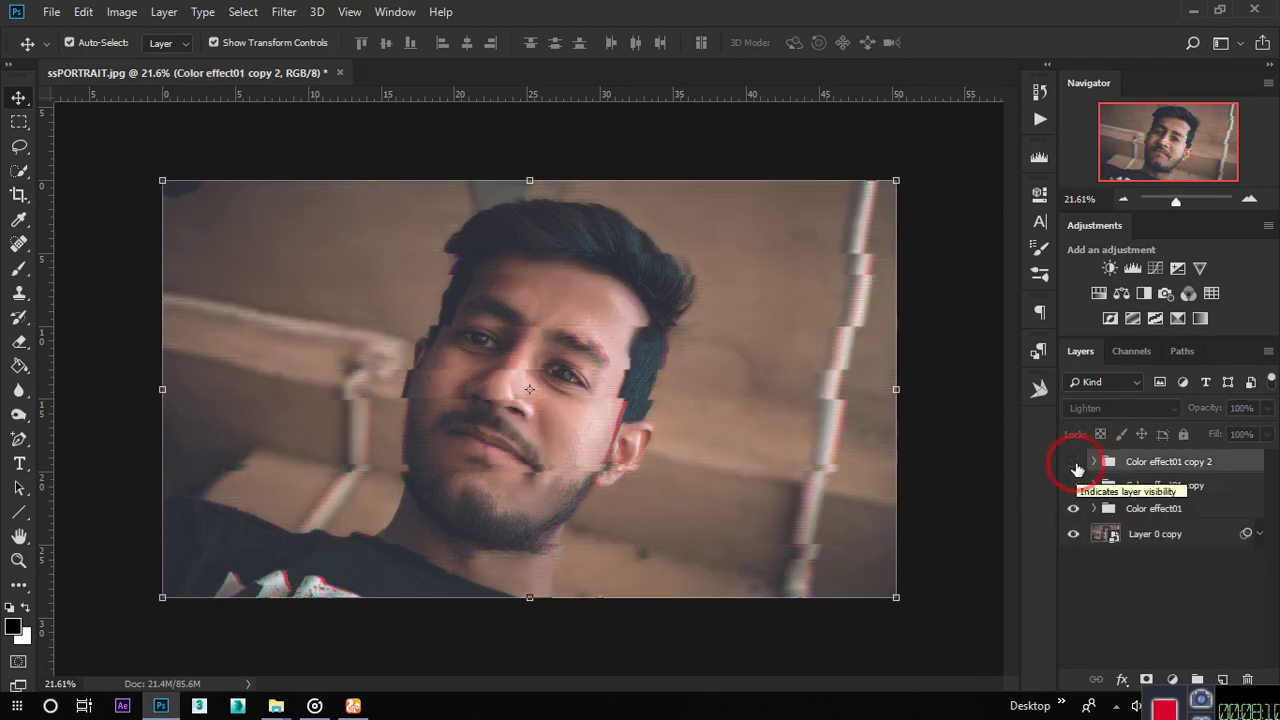
{"action": "left_click", "coordinate": [1073, 485]}
{"action": "left_click", "coordinate": [1073, 461]}
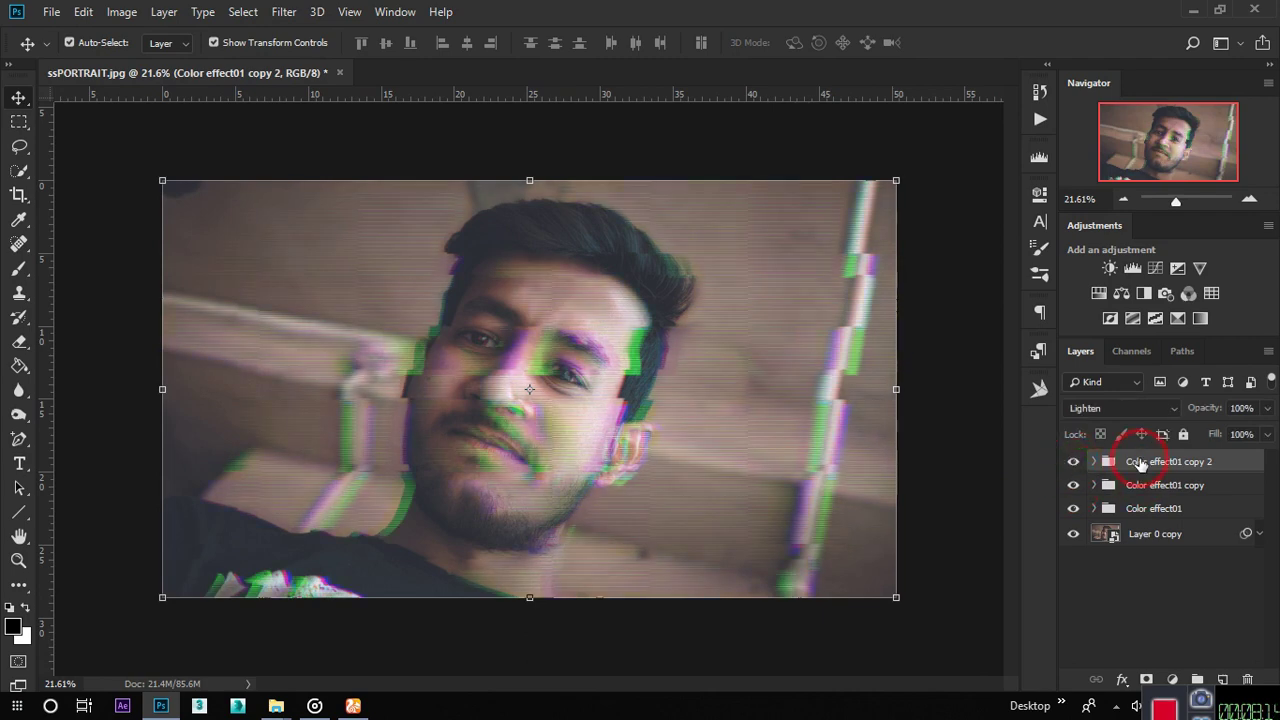
- Compare by toggling Color effect01 copy, Layer 0 copy and Color effect01, leaving all visible
{"action": "left_click", "coordinate": [1134, 486]}
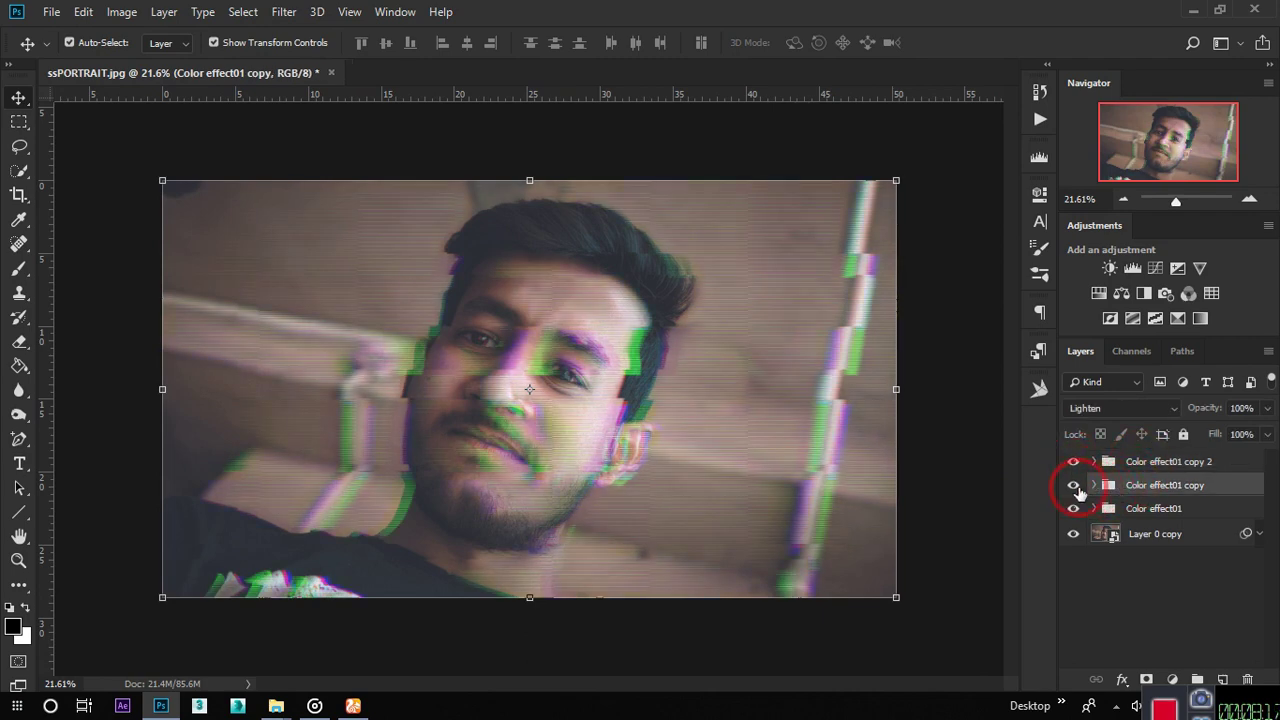
{"action": "left_click", "coordinate": [1073, 488]}
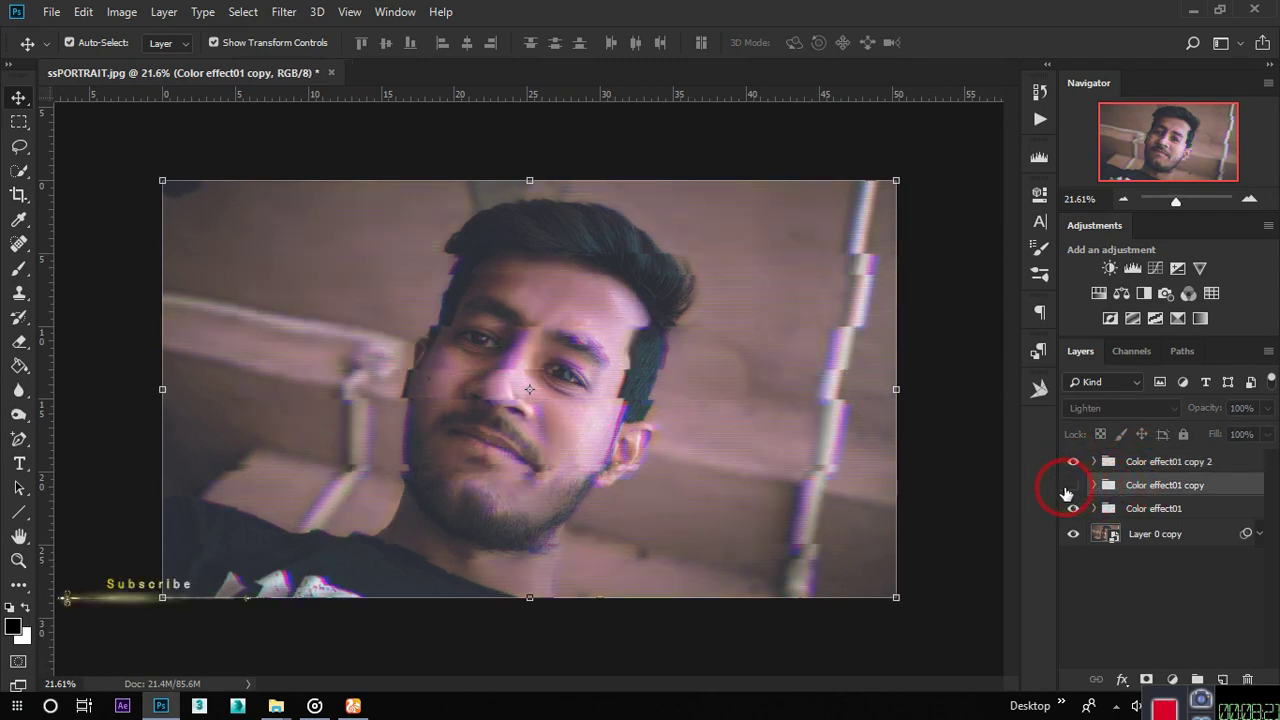
{"action": "left_click", "coordinate": [1073, 485]}
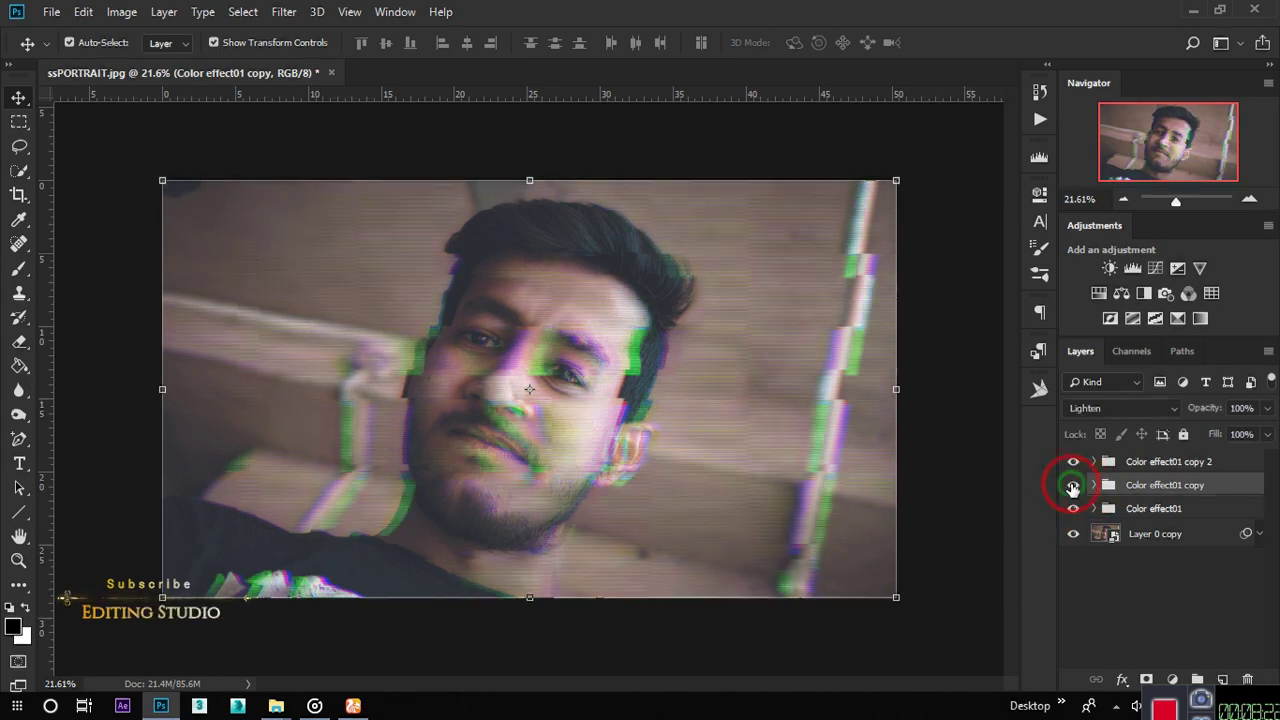
{"action": "left_click", "coordinate": [1072, 534]}
{"action": "left_click", "coordinate": [1072, 534]}
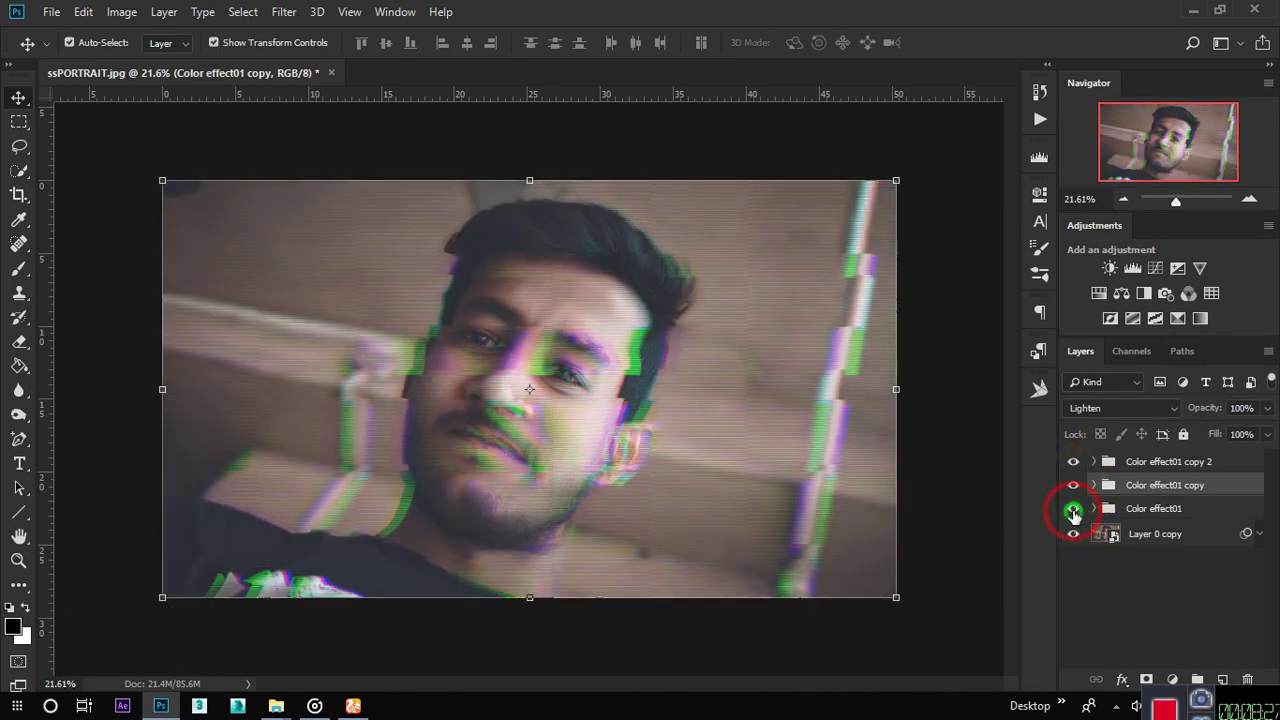
{"action": "left_click", "coordinate": [1073, 510]}
{"action": "left_click", "coordinate": [1071, 487]}
{"action": "left_click", "coordinate": [1071, 487]}
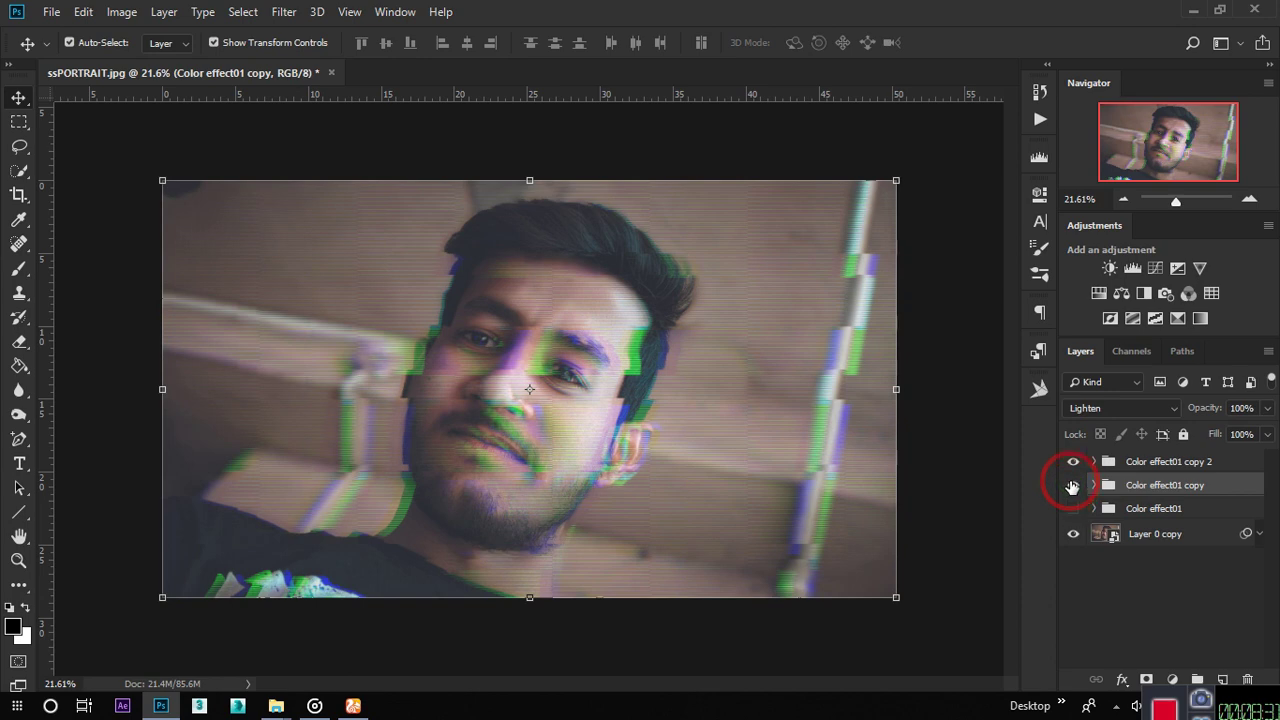
{"action": "left_click", "coordinate": [1073, 509]}
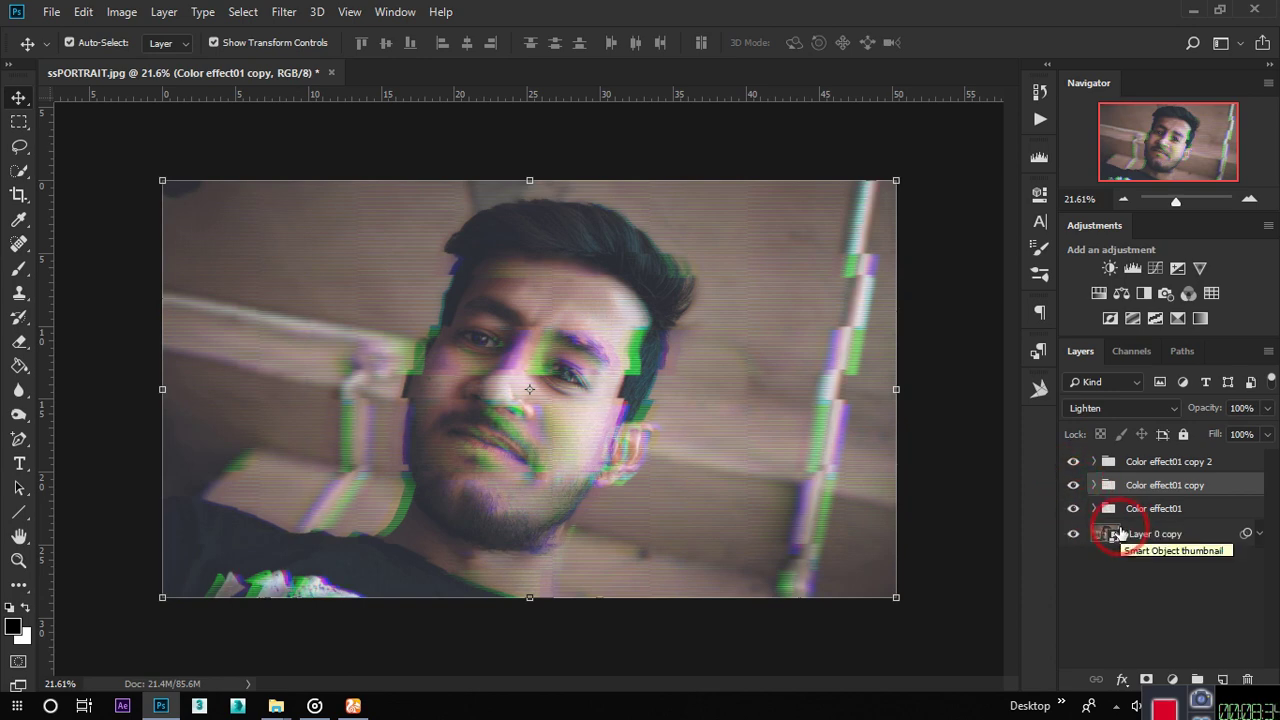